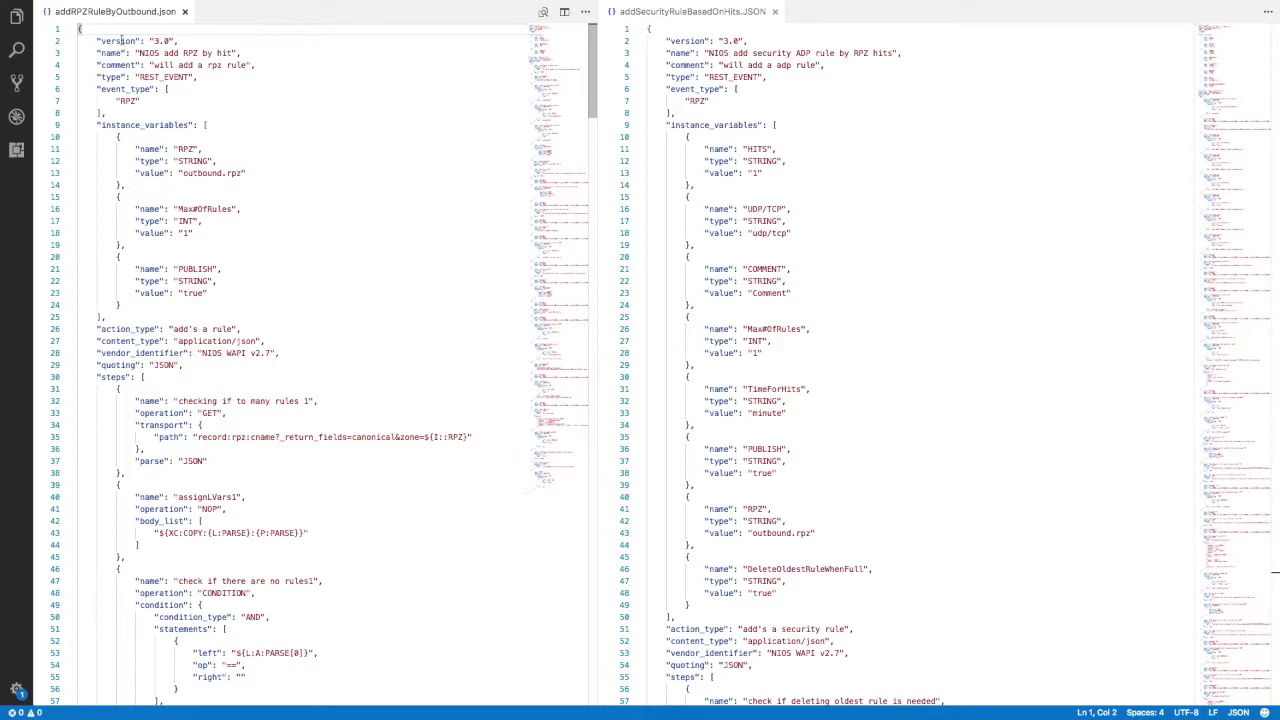
Highlight the RPZ template's name, comment, and RPZ, Max#OfRules and PUBLISH variables, then scroll to its steps.
{"action": "left_click_drag", "start_coordinate": [101, 53], "coordinate": [233, 53]}
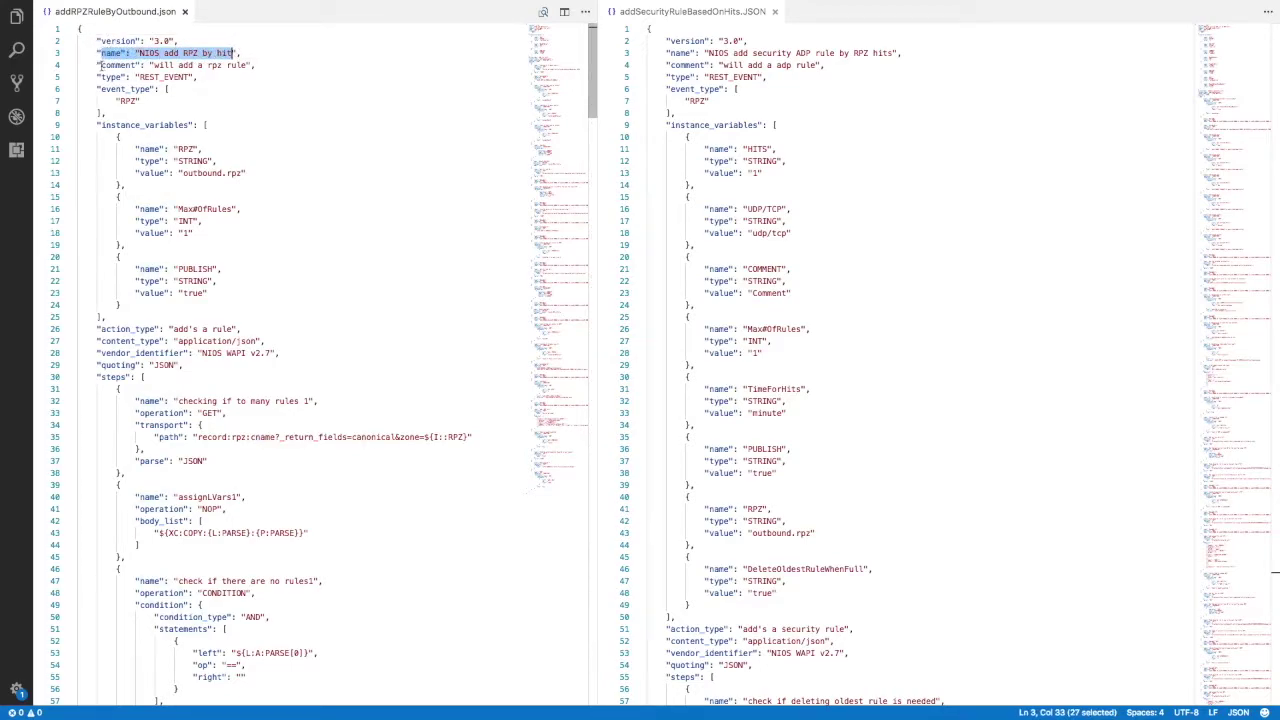
{"action": "left_click_drag", "start_coordinate": [102, 65], "coordinate": [243, 65]}
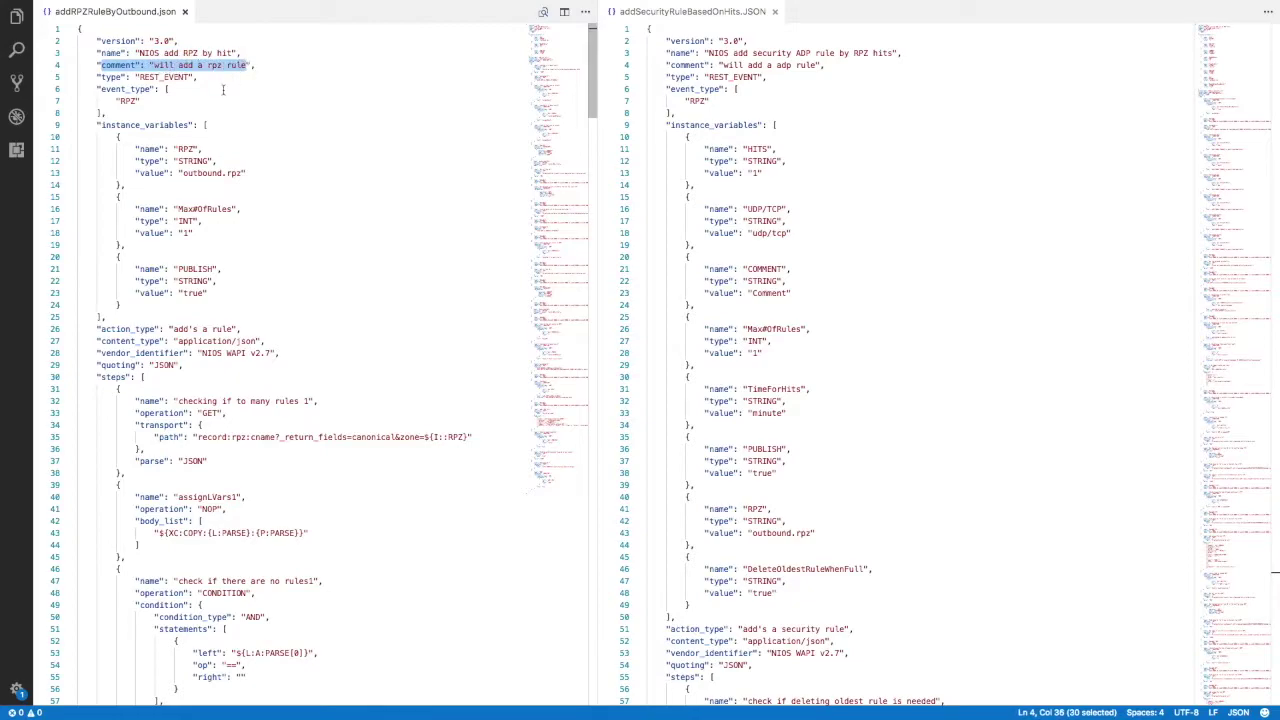
{"action": "left_click_drag", "start_coordinate": [140, 149], "coordinate": [193, 153]}
{"action": "left_click_drag", "start_coordinate": [140, 209], "coordinate": [233, 209]}
{"action": "left_click_drag", "start_coordinate": [140, 269], "coordinate": [214, 269]}
{"action": "left_click", "coordinate": [354, 277]}
{"action": "scroll", "coordinate": [354, 277], "scroll_direction": "down", "scroll_amount": 7}
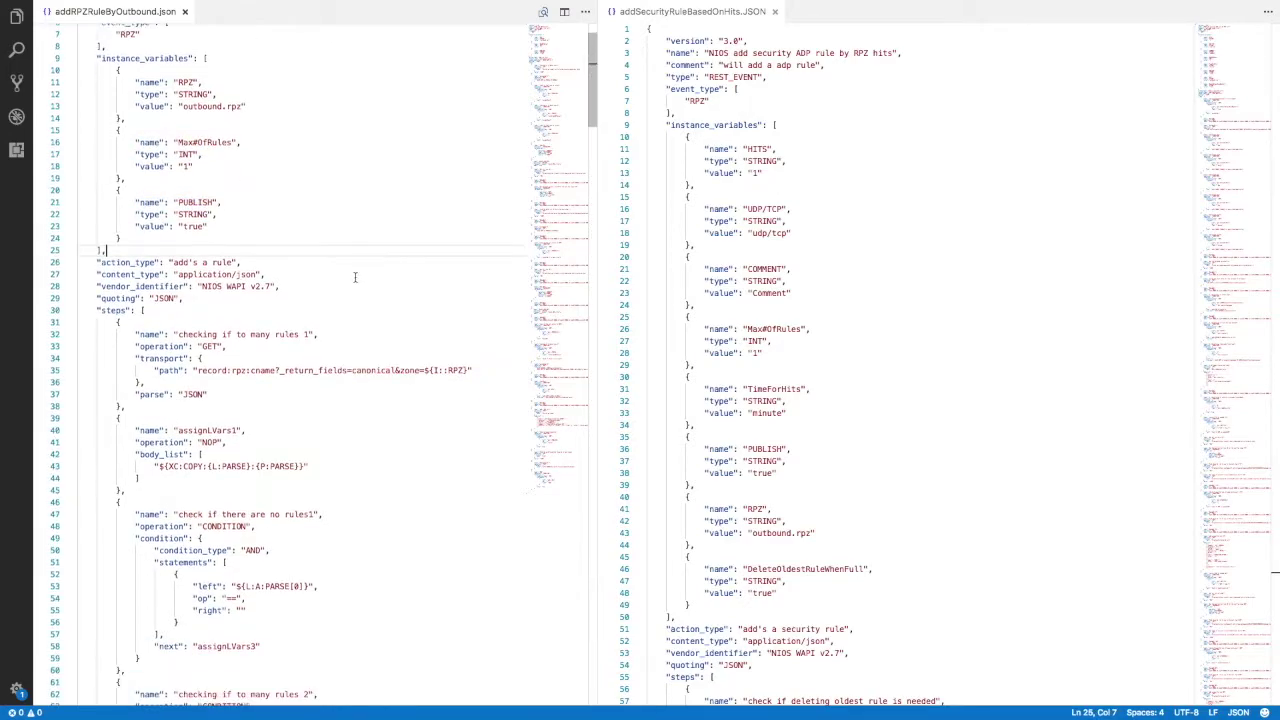
{"action": "scroll", "coordinate": [354, 277], "scroll_direction": "down", "scroll_amount": 12}
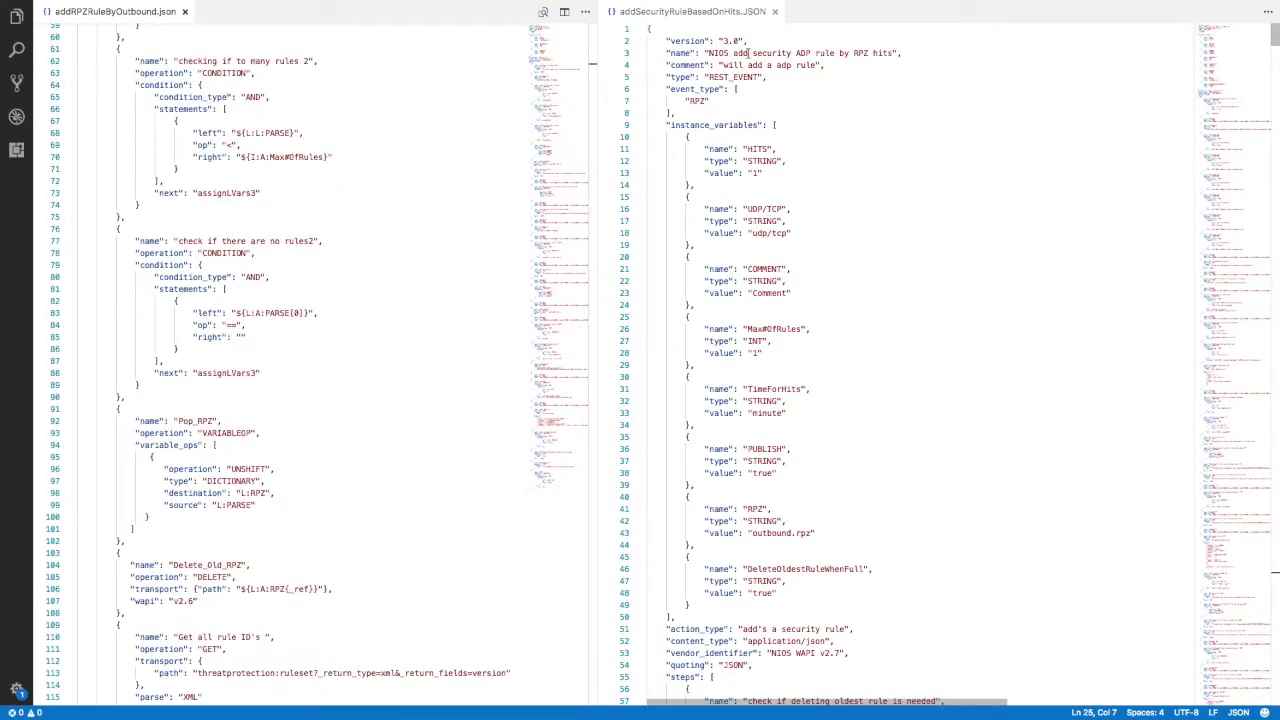
Highlight the ADP template's name, comment, and its HITS, UDP/TCP and COMMENT variables.
{"action": "left_click_drag", "start_coordinate": [708, 52], "coordinate": [891, 54]}
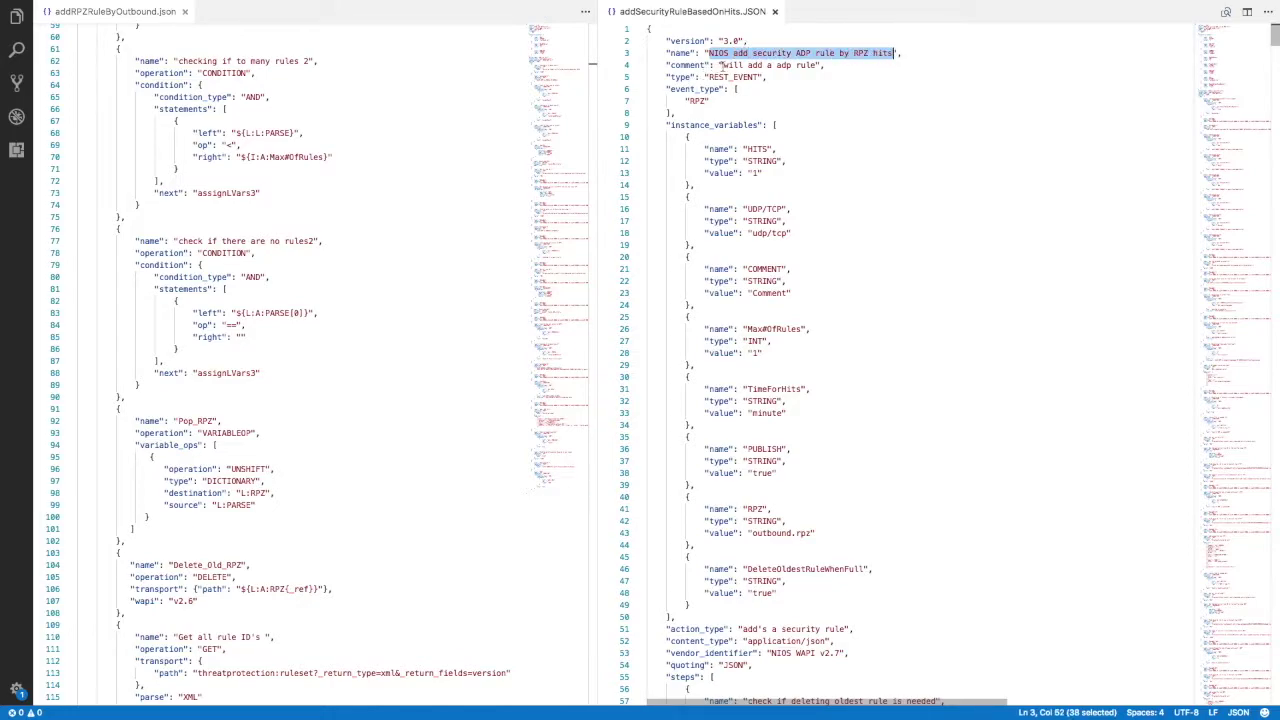
{"action": "left_click_drag", "start_coordinate": [721, 64], "coordinate": [811, 68]}
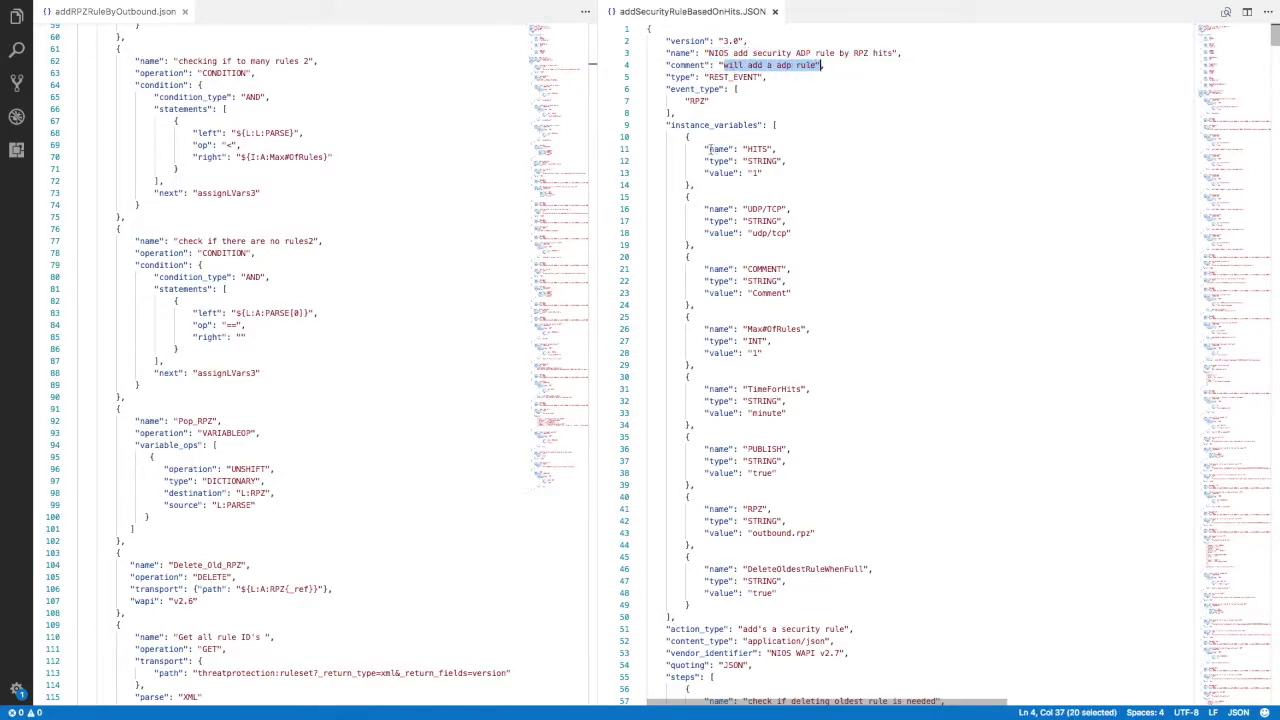
{"action": "left_click_drag", "start_coordinate": [709, 149], "coordinate": [772, 150]}
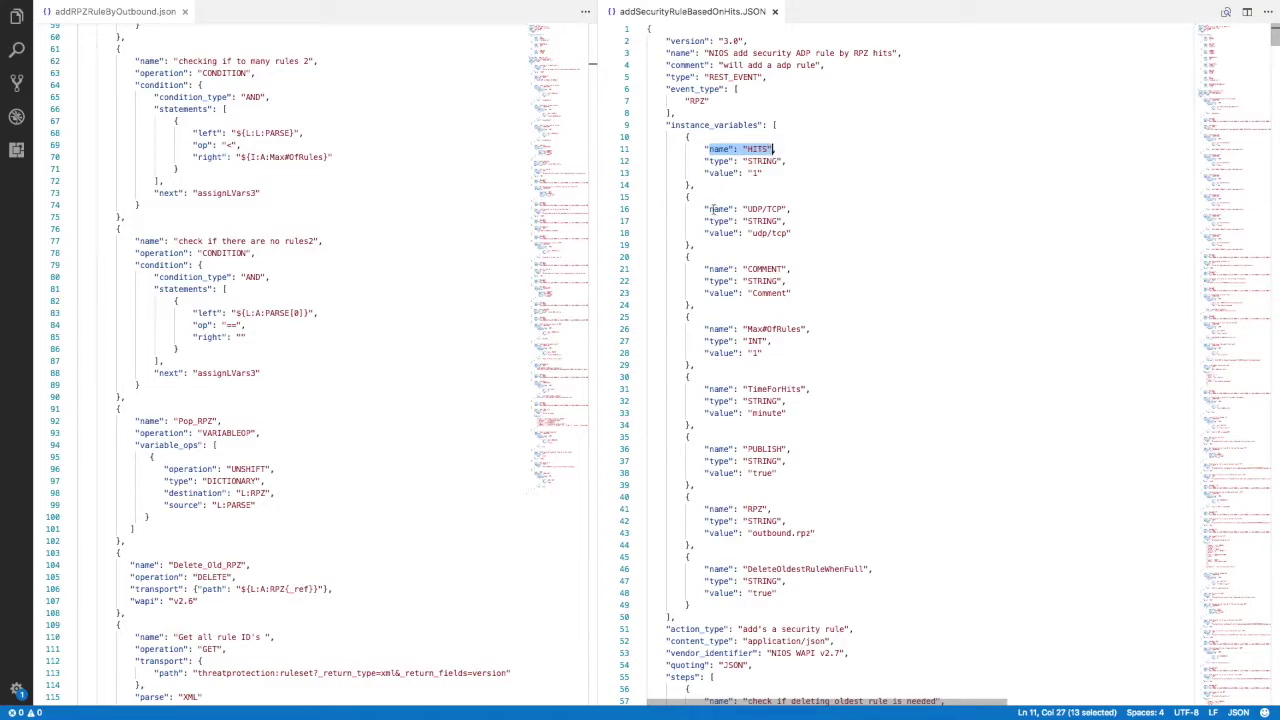
{"action": "left_click_drag", "start_coordinate": [713, 208], "coordinate": [781, 208]}
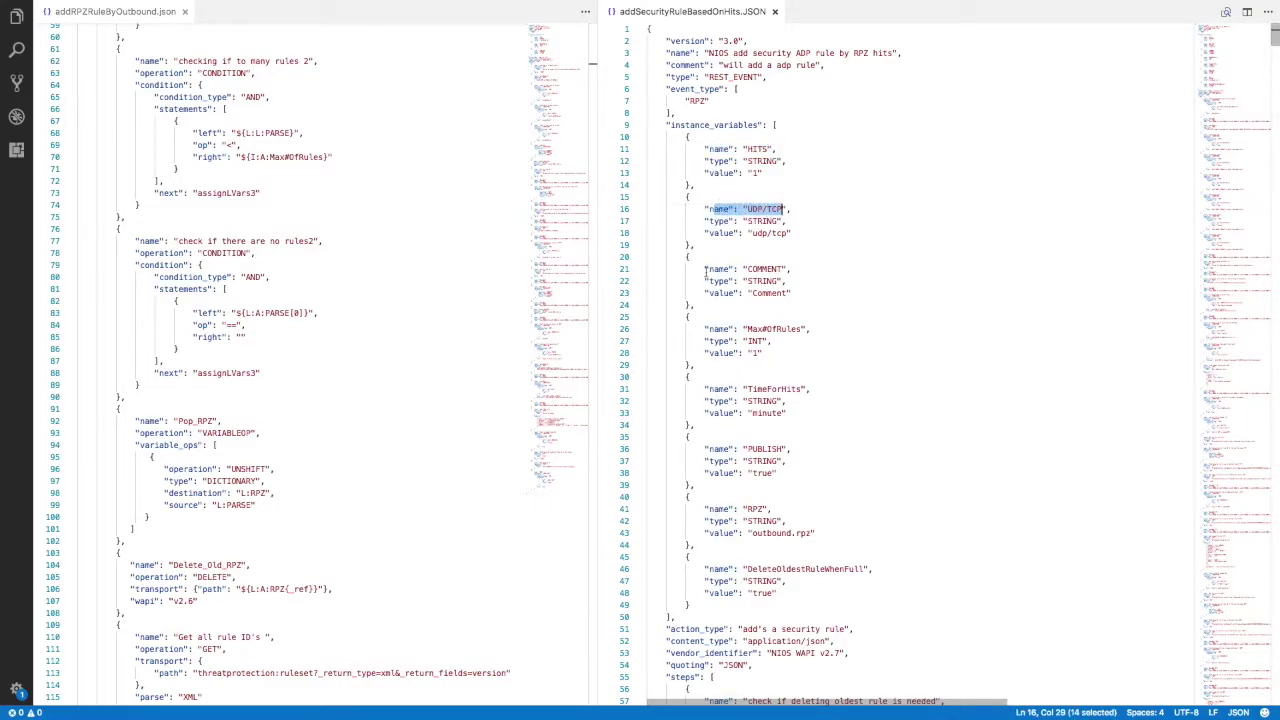
{"action": "left_click_drag", "start_coordinate": [706, 270], "coordinate": [786, 268]}
Highlight the Max#OfRules, TimeForHits, PUBLISH, RPZ and DeleteOldestRuleWhenFull variables, then scroll to the steps.
{"action": "left_click_drag", "start_coordinate": [711, 328], "coordinate": [802, 329]}
{"action": "left_click_drag", "start_coordinate": [709, 389], "coordinate": [802, 389]}
{"action": "left_click_drag", "start_coordinate": [709, 448], "coordinate": [783, 450]}
{"action": "left_click_drag", "start_coordinate": [709, 509], "coordinate": [768, 509]}
{"action": "left_click_drag", "start_coordinate": [709, 569], "coordinate": [869, 569]}
{"action": "left_click", "coordinate": [841, 618]}
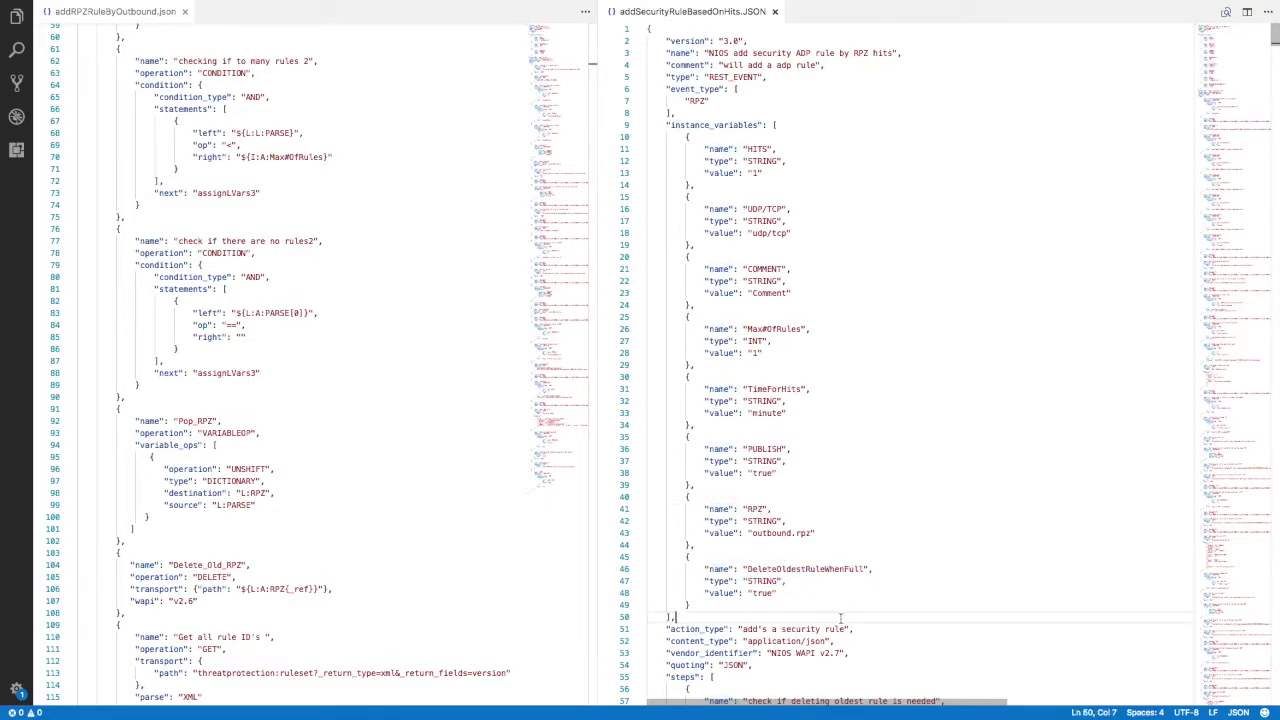
{"action": "scroll", "coordinate": [884, 596], "scroll_direction": "down", "scroll_amount": 10}
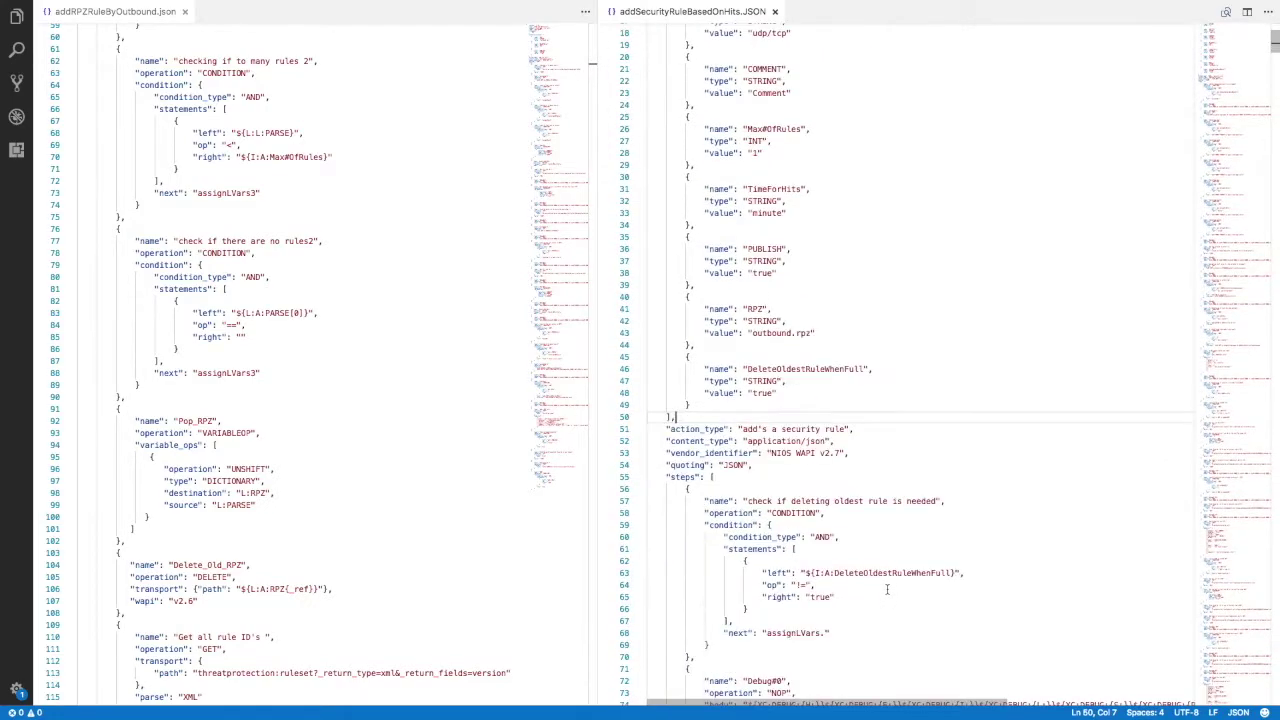
{"action": "scroll", "coordinate": [887, 584], "scroll_direction": "down", "scroll_amount": 5}
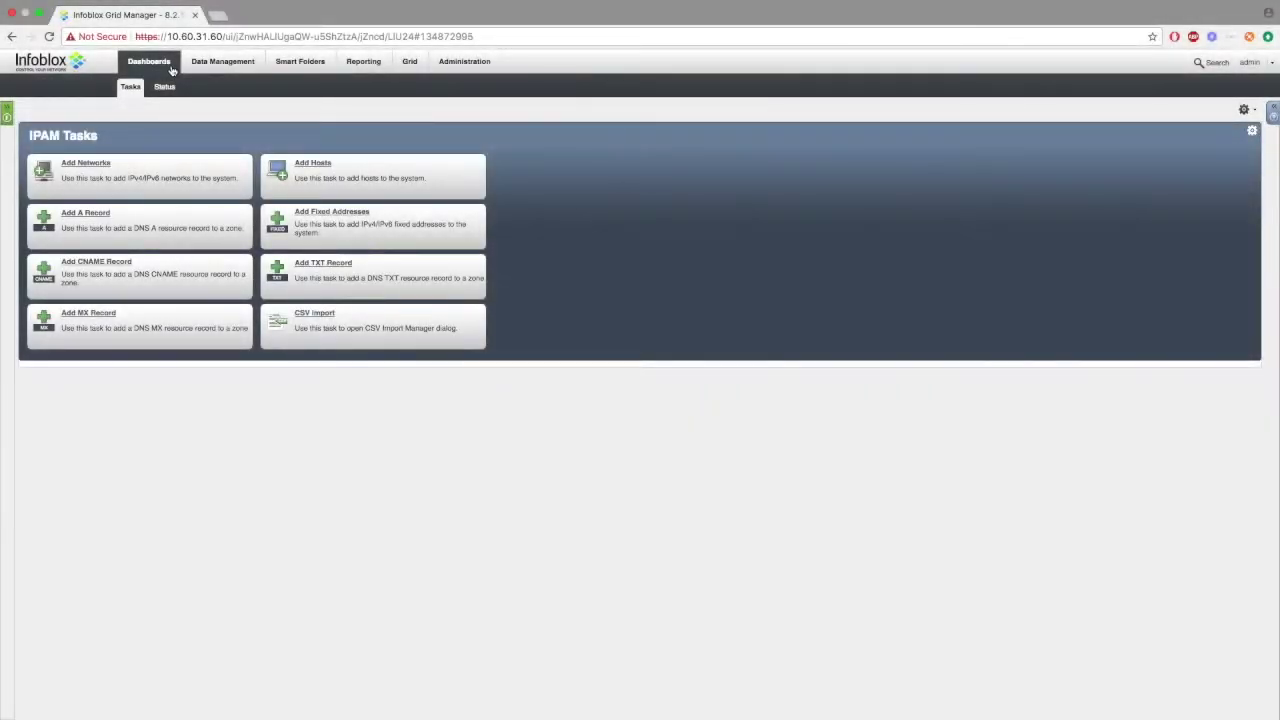
Review the hits extensible attribute's settings under Administration and close them unchanged.
{"action": "left_click", "coordinate": [443, 64]}
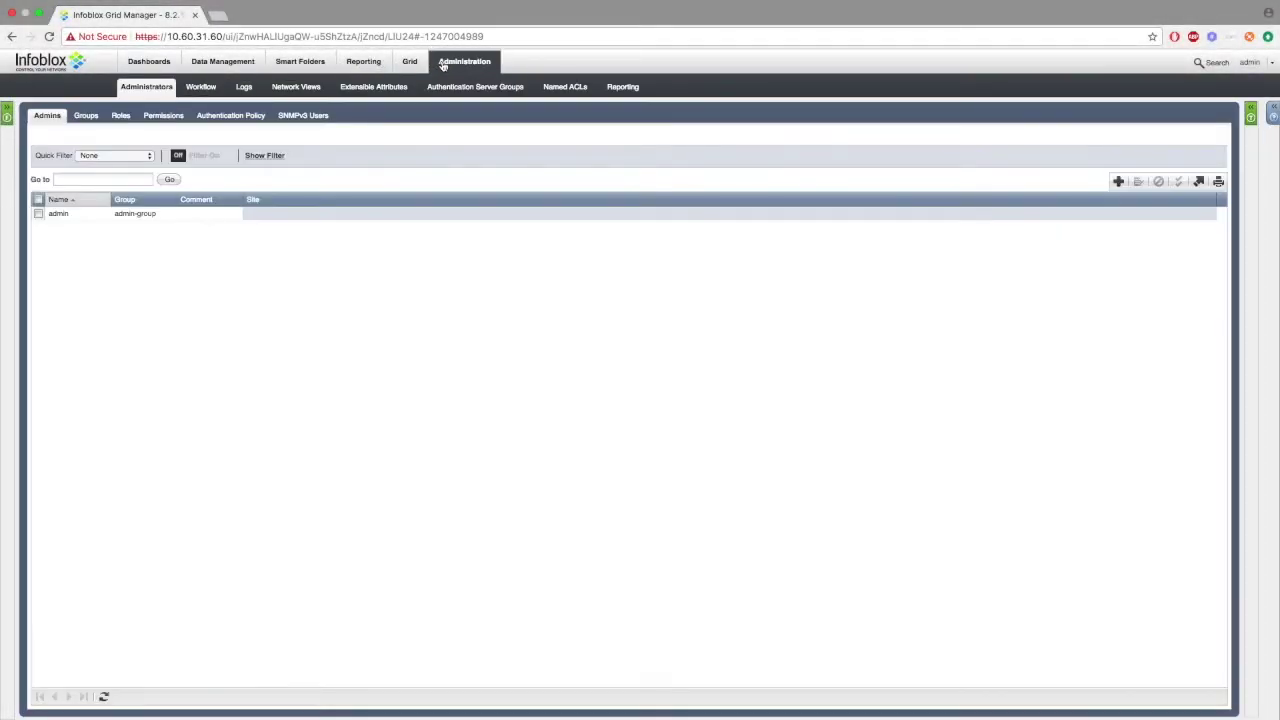
{"action": "left_click", "coordinate": [397, 88]}
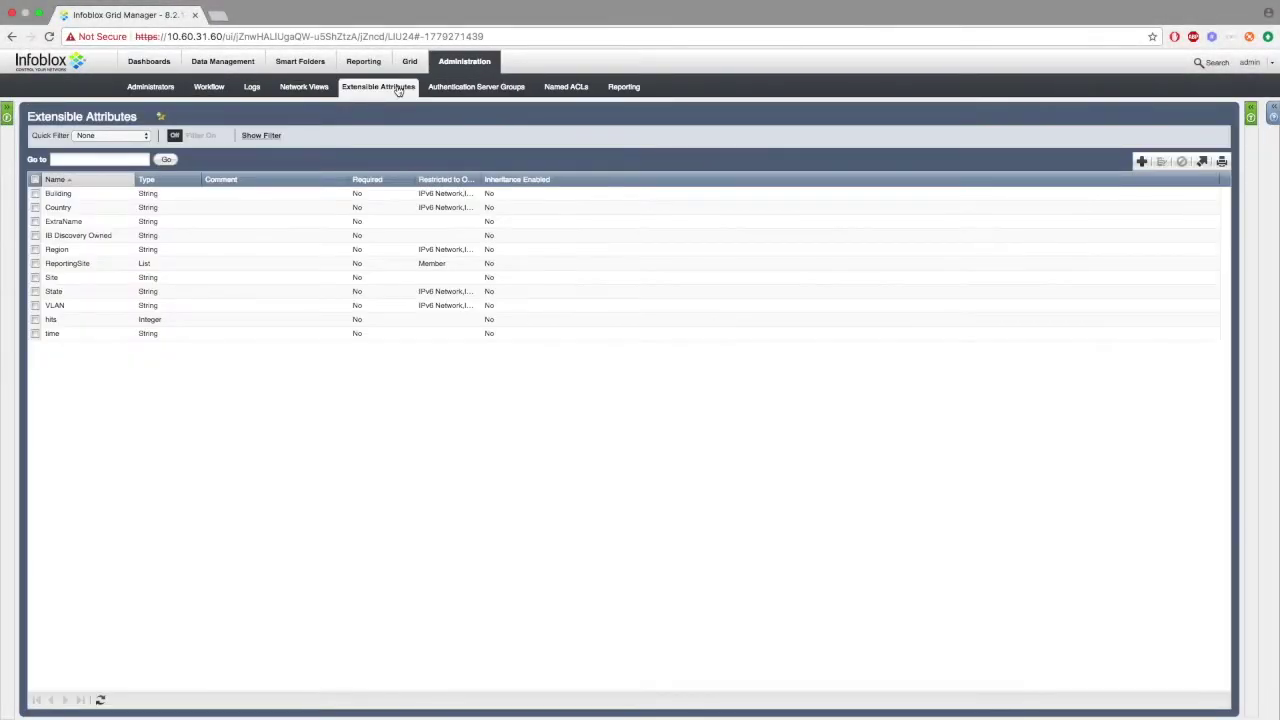
{"action": "left_click", "coordinate": [36, 320]}
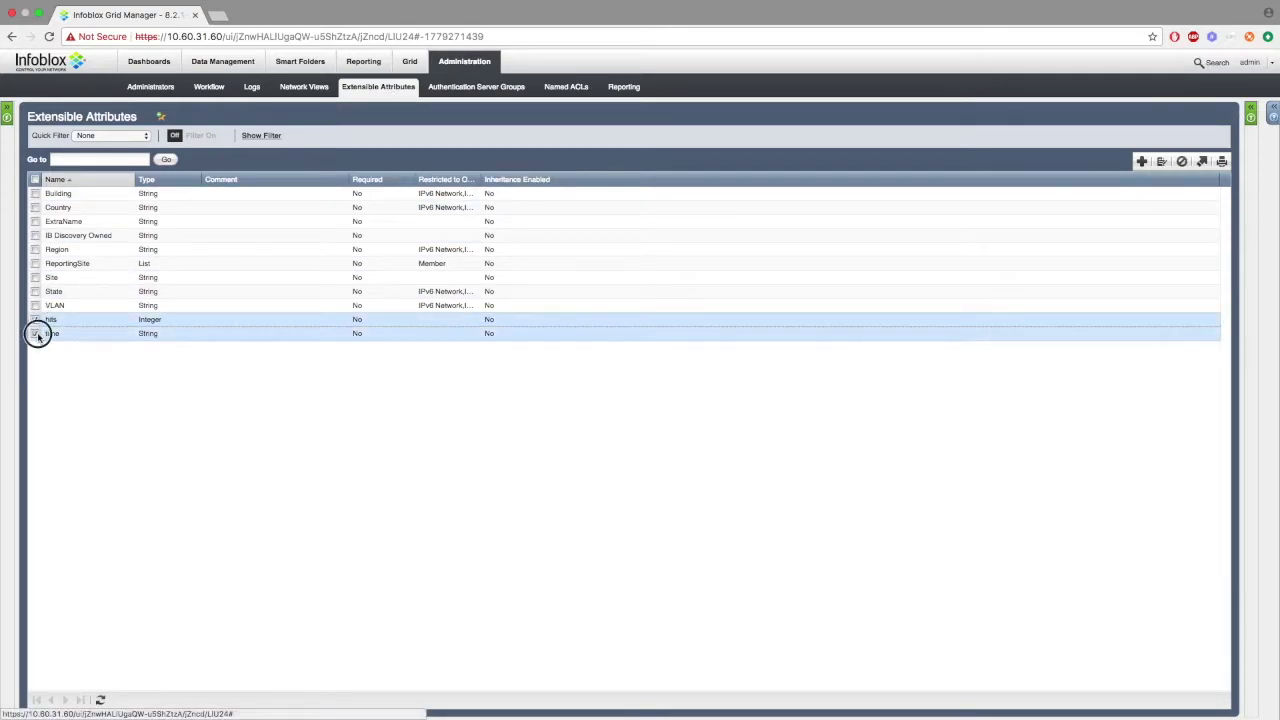
{"action": "left_click", "coordinate": [1162, 162]}
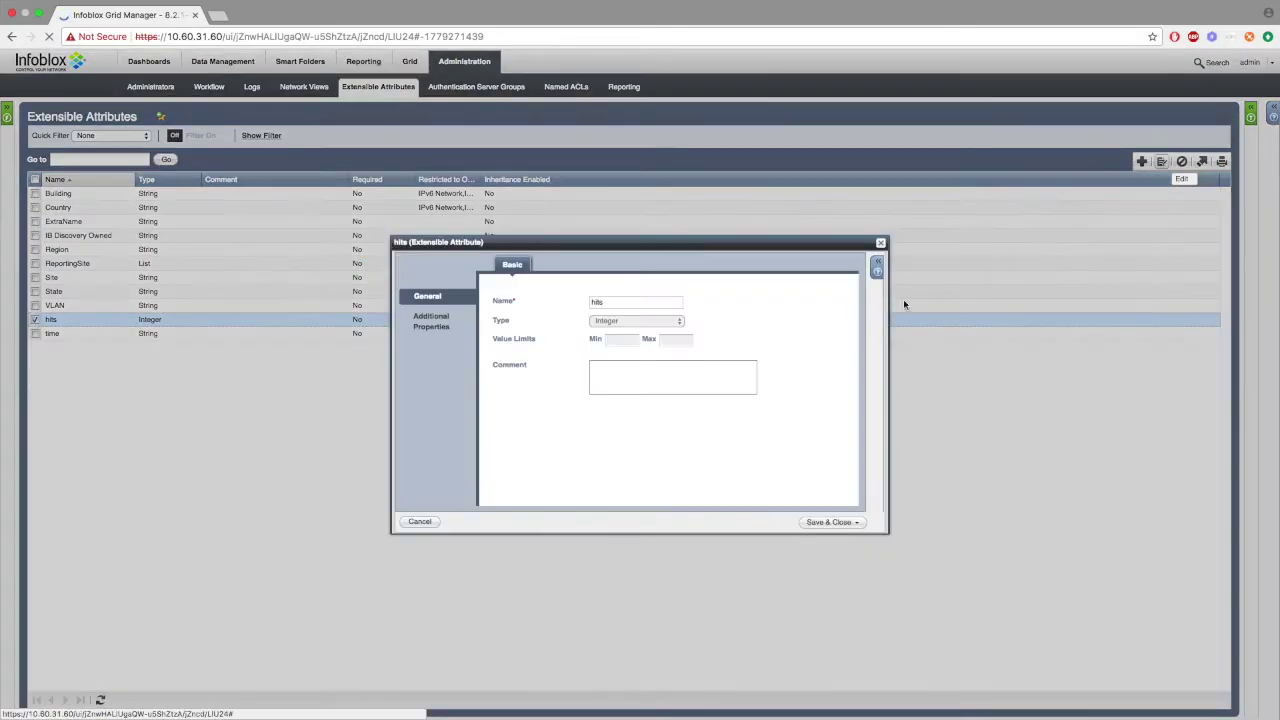
{"action": "left_click", "coordinate": [880, 243]}
Review the time extensible attribute's settings unchanged, then go to the Grid members overview.
{"action": "left_click", "coordinate": [35, 319]}
{"action": "left_click", "coordinate": [35, 333]}
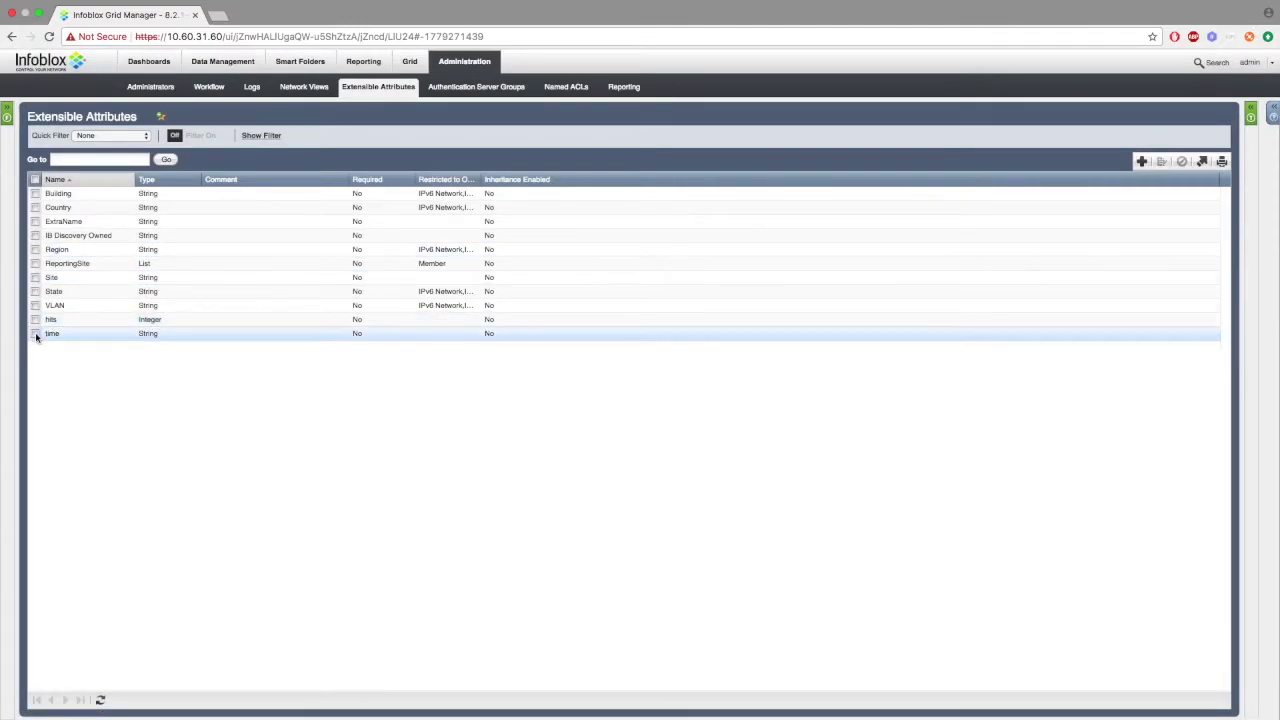
{"action": "left_click", "coordinate": [1161, 161]}
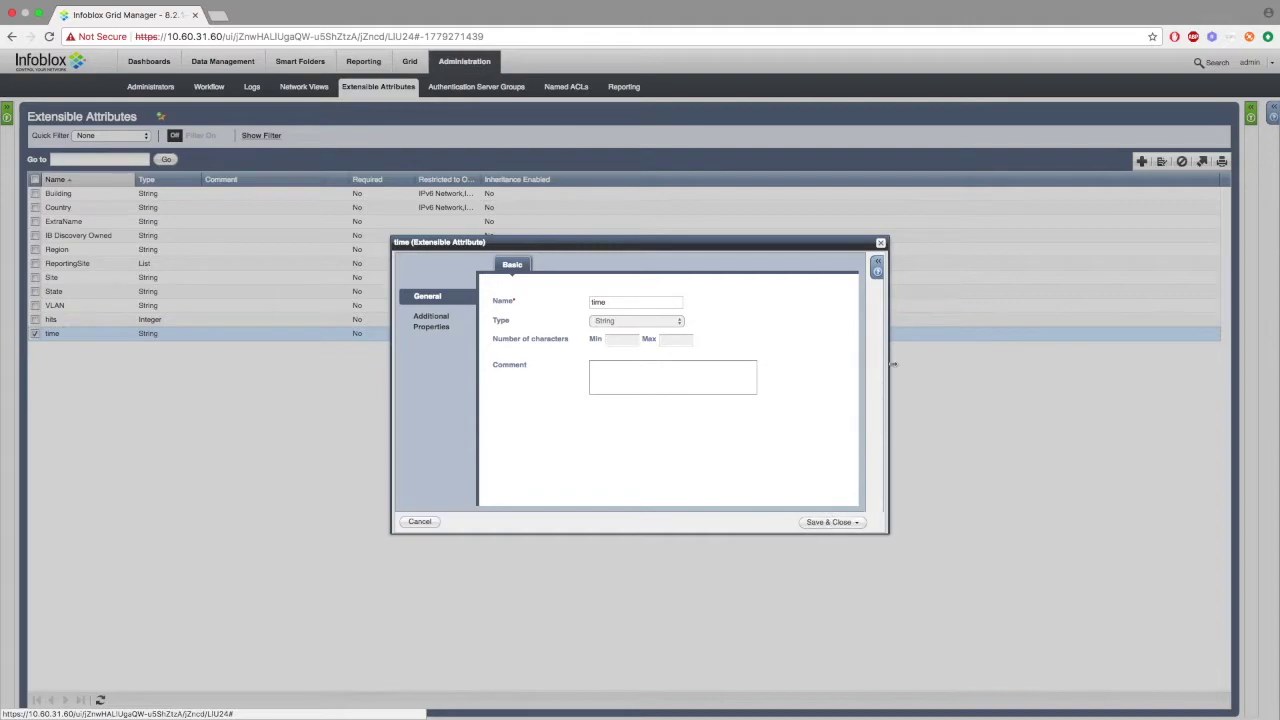
{"action": "left_click", "coordinate": [880, 243]}
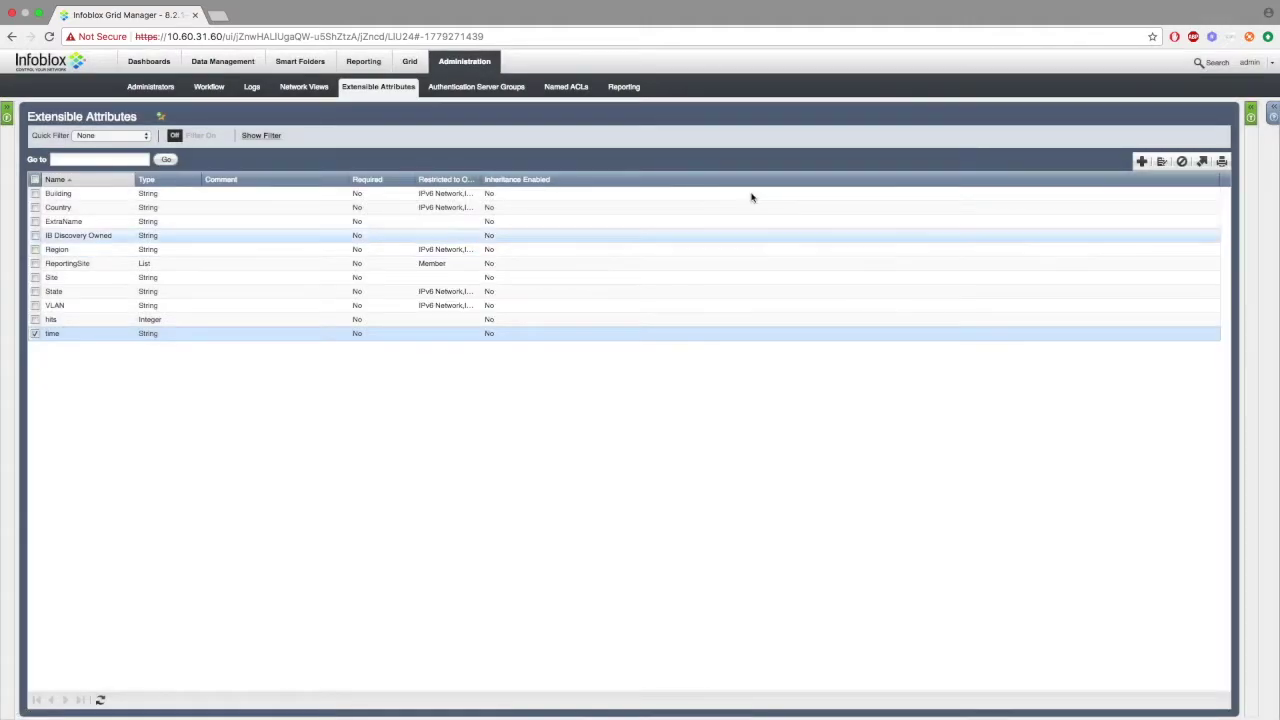
{"action": "left_click", "coordinate": [412, 62]}
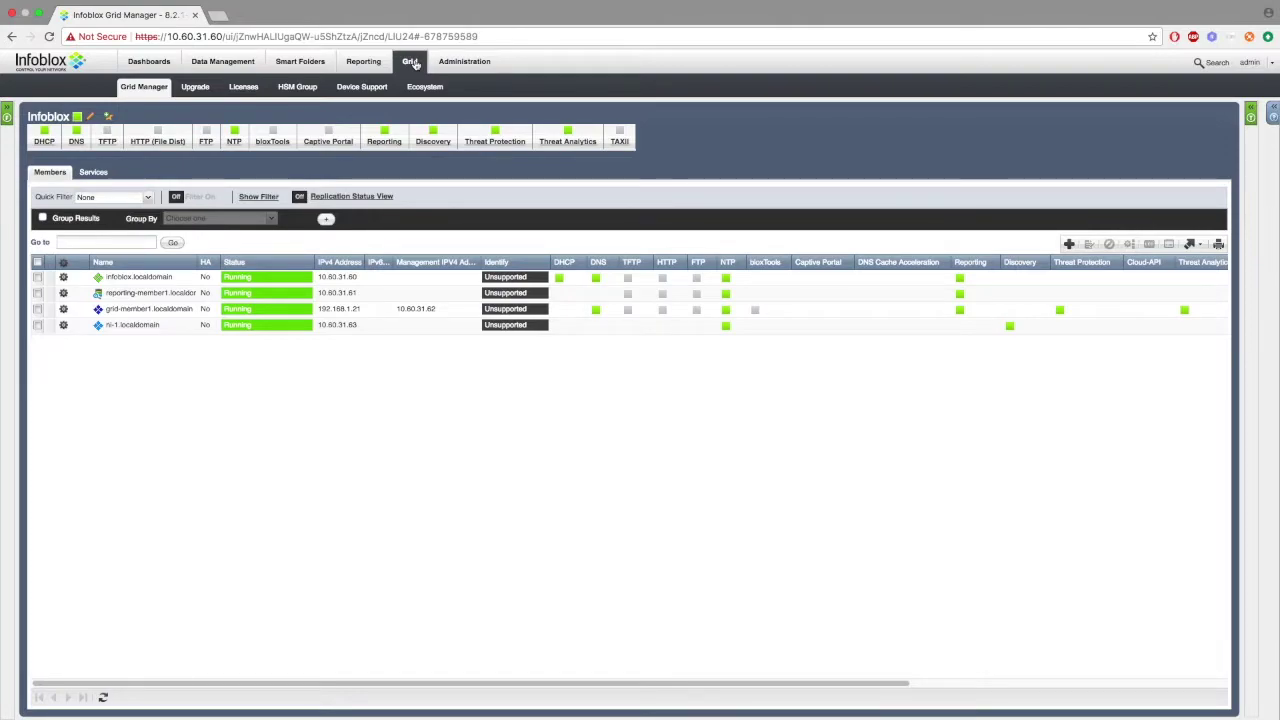
In Ecosystem Templates, view the security-rule template's JSON contents and close it.
{"action": "left_click", "coordinate": [410, 87]}
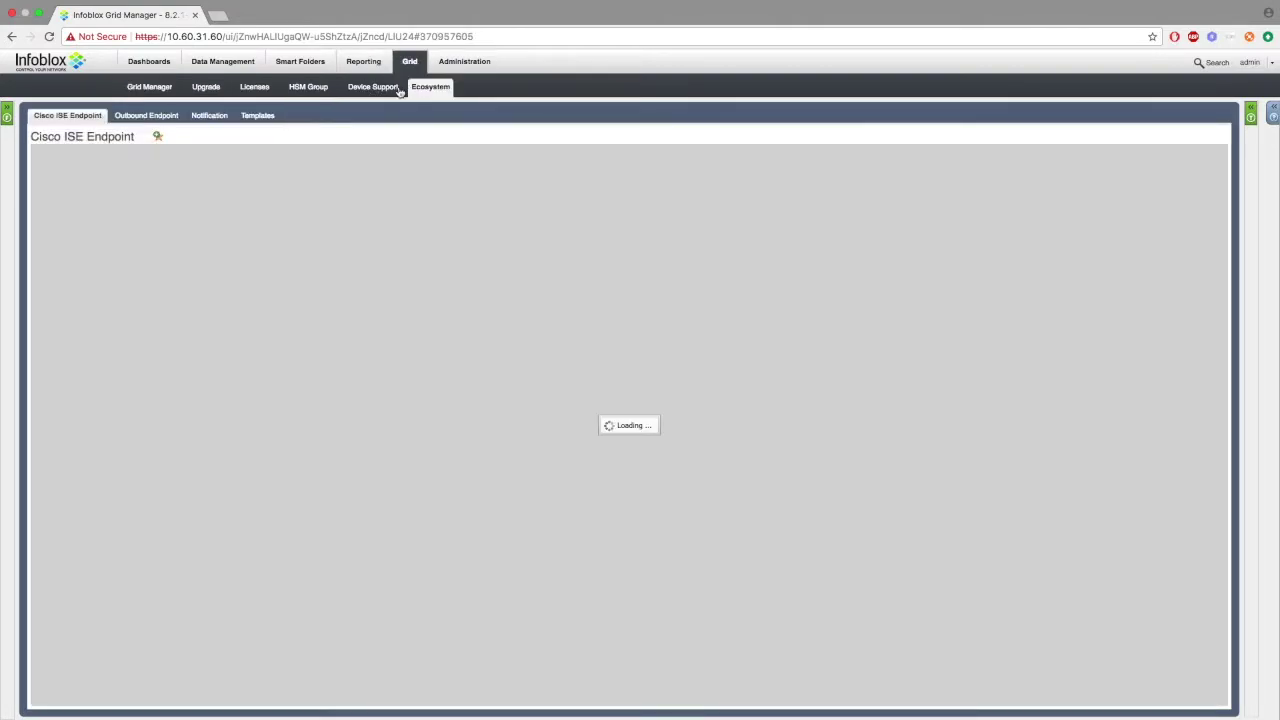
{"action": "left_click", "coordinate": [257, 115]}
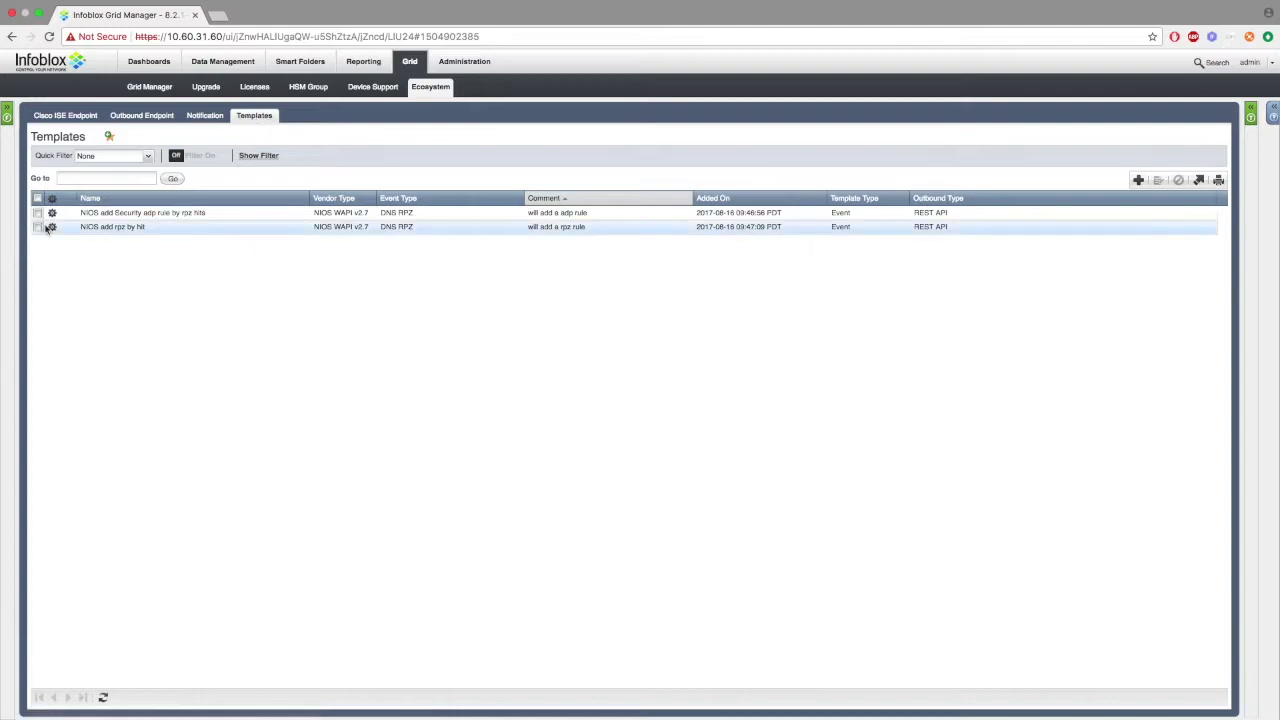
{"action": "left_click", "coordinate": [52, 212]}
{"action": "left_click", "coordinate": [92, 194]}
{"action": "left_click", "coordinate": [432, 289]}
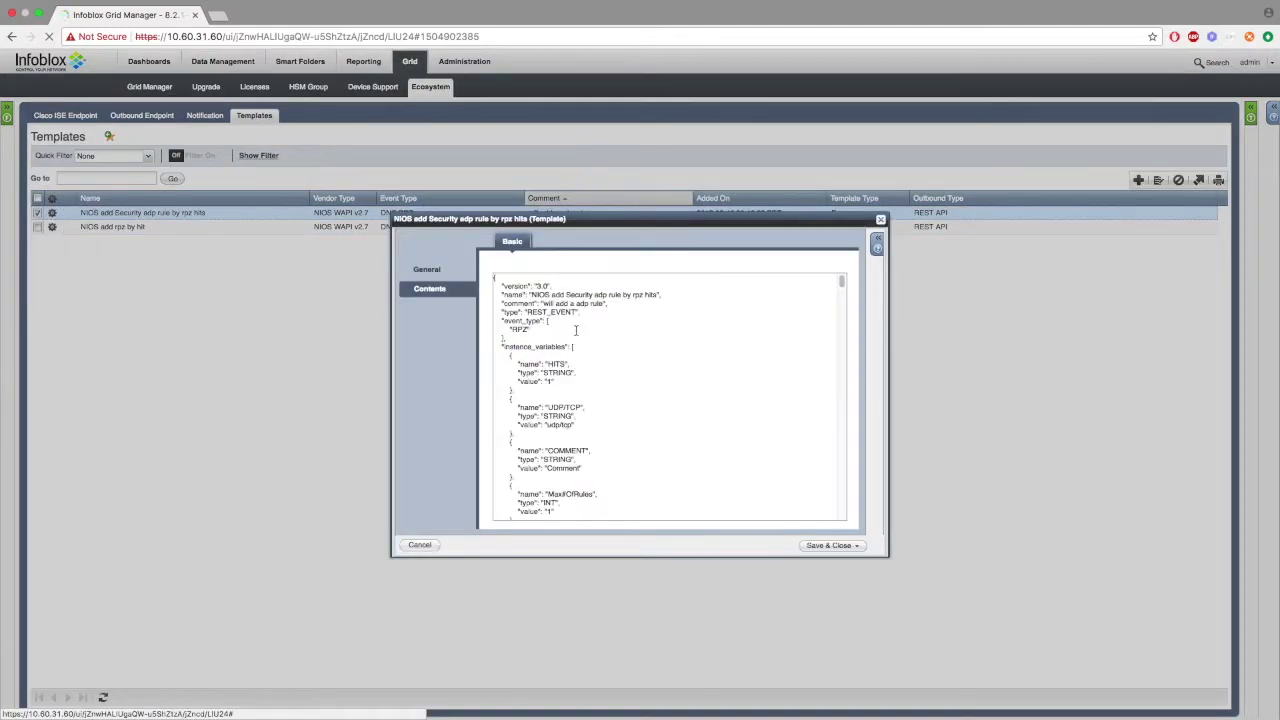
{"action": "scroll", "coordinate": [575, 330], "scroll_direction": "down", "scroll_amount": 10}
{"action": "left_click", "coordinate": [880, 219]}
View the JSON contents of the NIOS add rpz by hit template.
{"action": "left_click", "coordinate": [52, 226]}
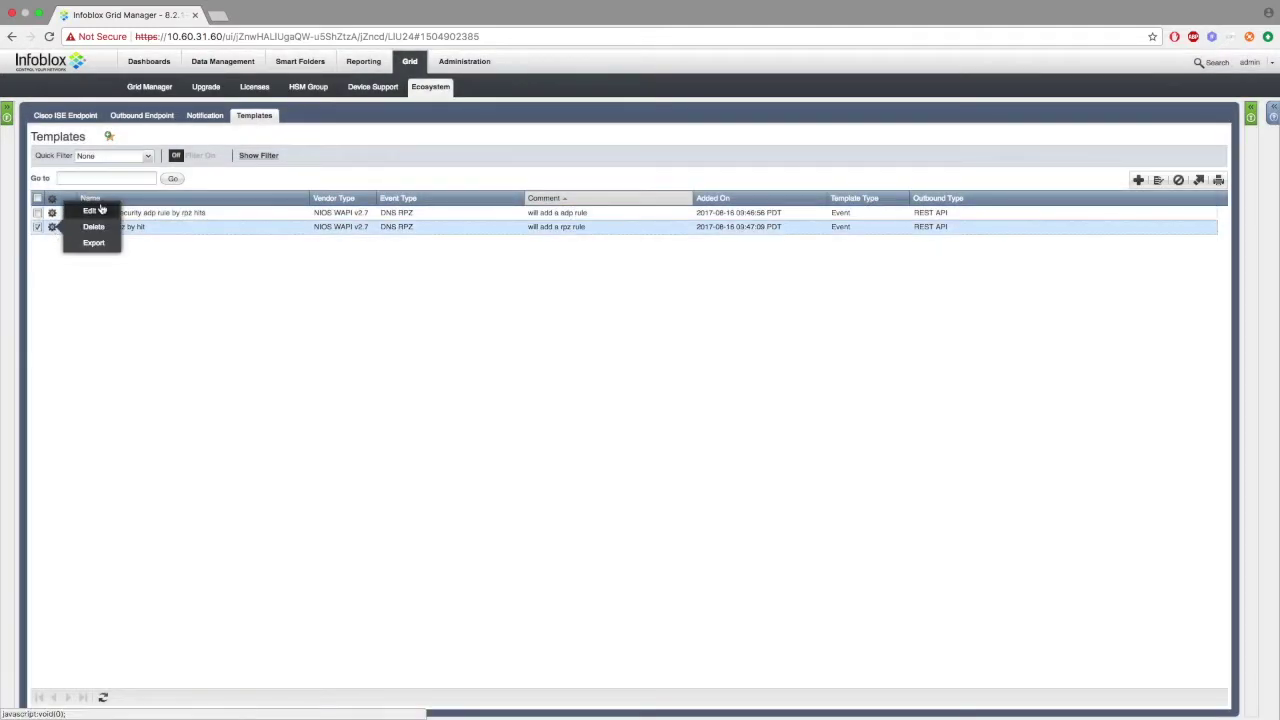
{"action": "left_click", "coordinate": [91, 210]}
{"action": "left_click", "coordinate": [430, 289]}
{"action": "scroll", "coordinate": [677, 370], "scroll_direction": "down", "scroll_amount": 10}
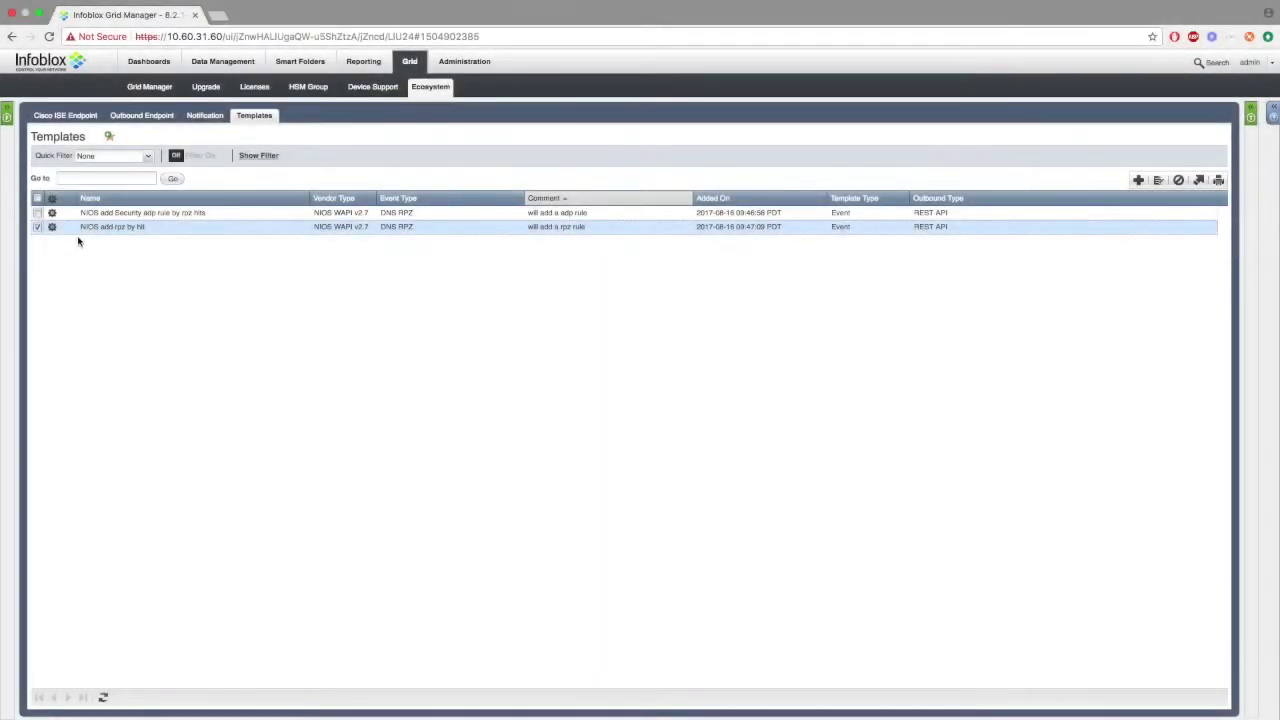
Edit the NIOS REST API endpoint, review its Session Management settings, and Save & Close.
{"action": "left_click", "coordinate": [142, 116]}
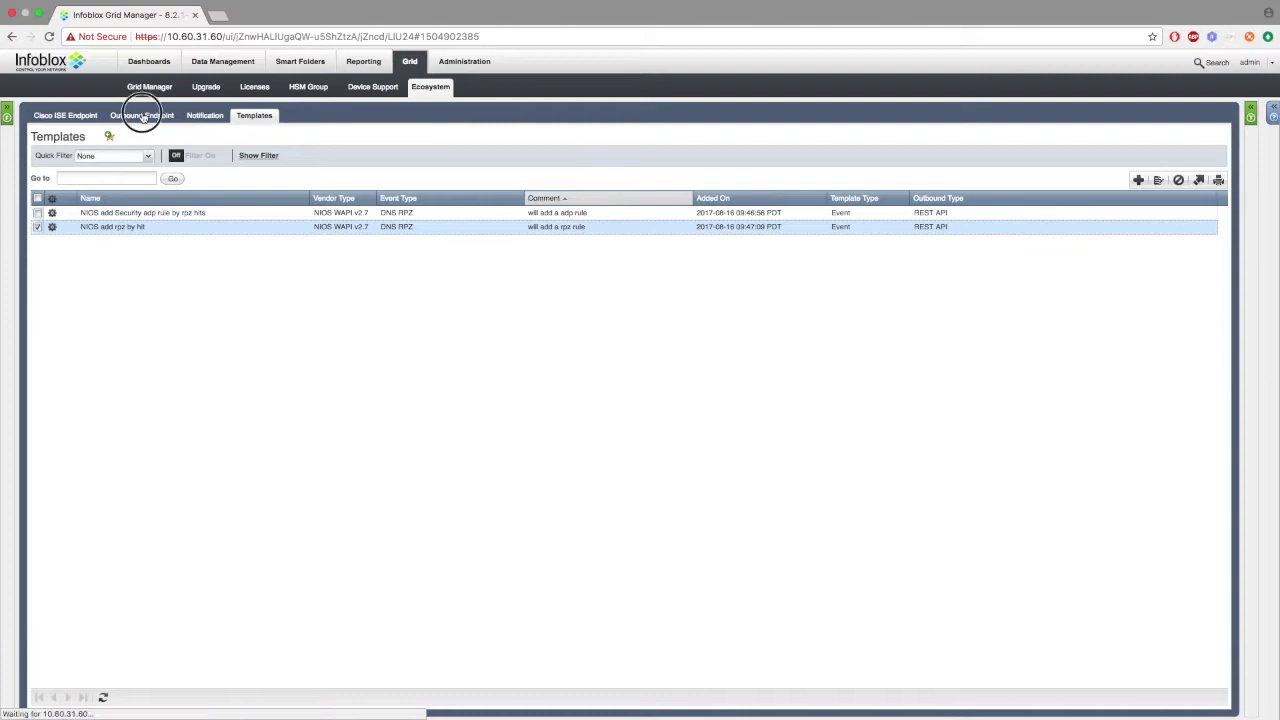
{"action": "left_click", "coordinate": [53, 213]}
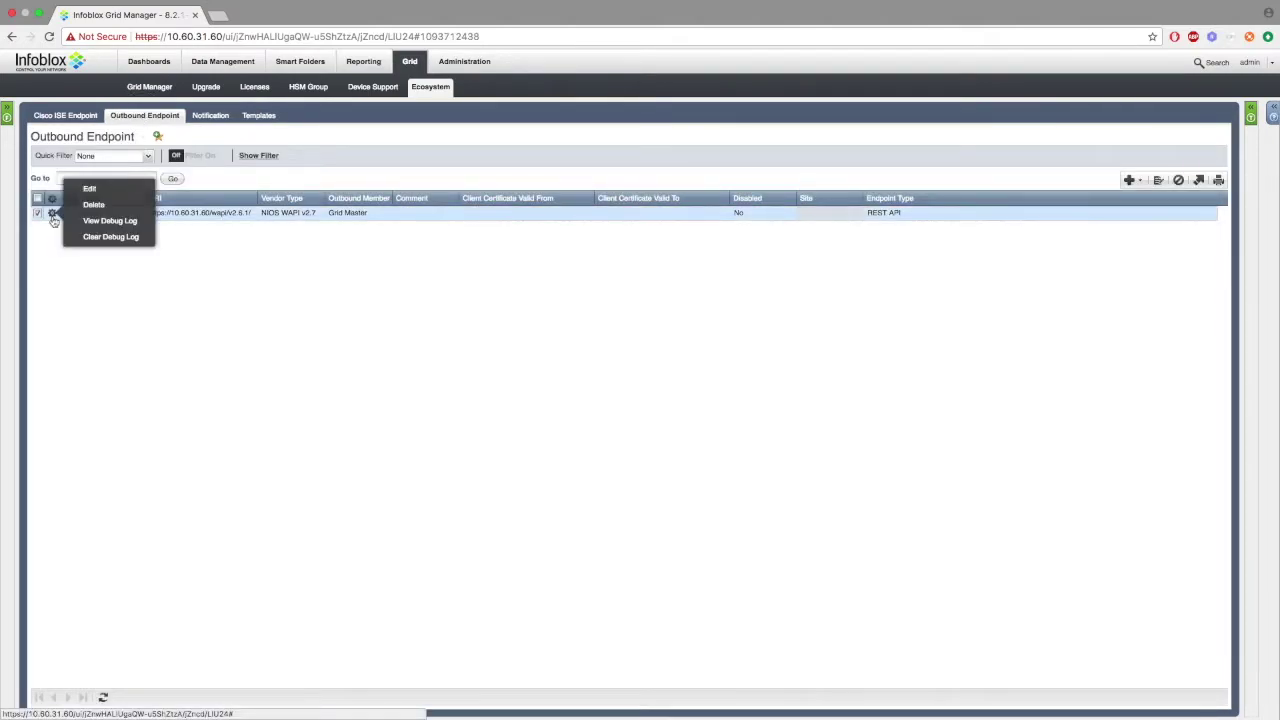
{"action": "left_click", "coordinate": [89, 188]}
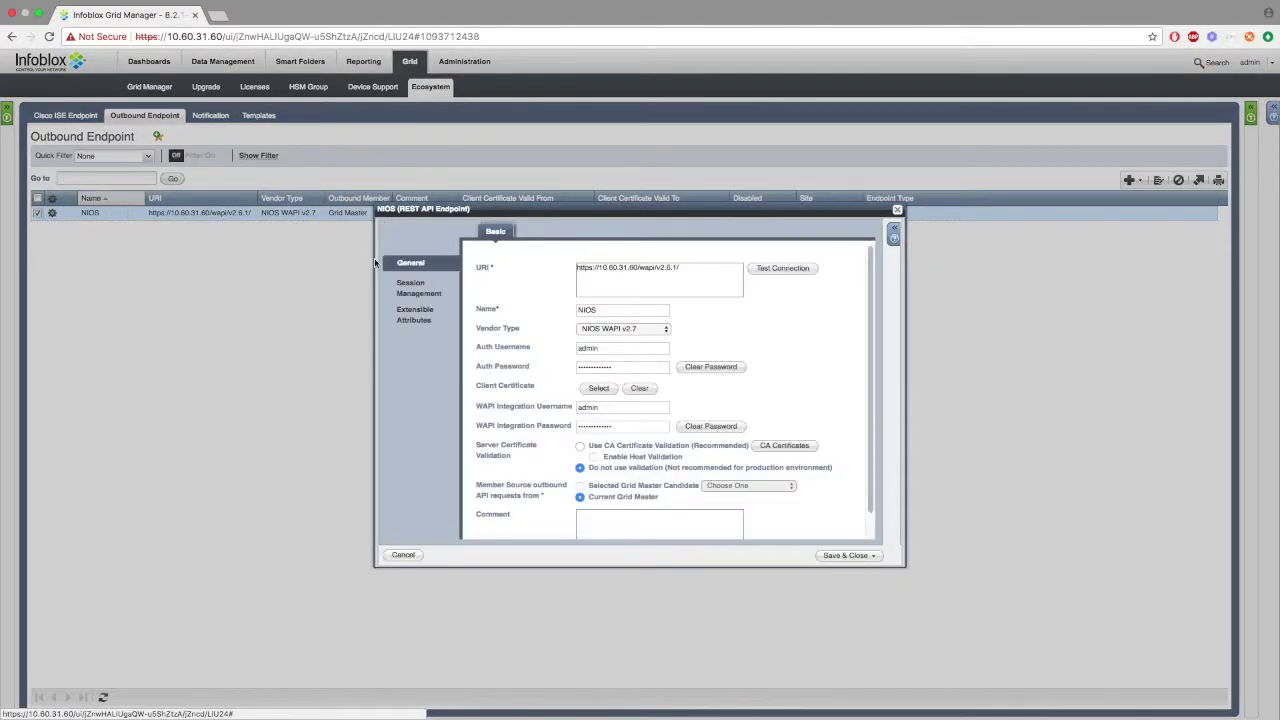
{"action": "scroll", "coordinate": [634, 349], "scroll_direction": "down", "scroll_amount": 1}
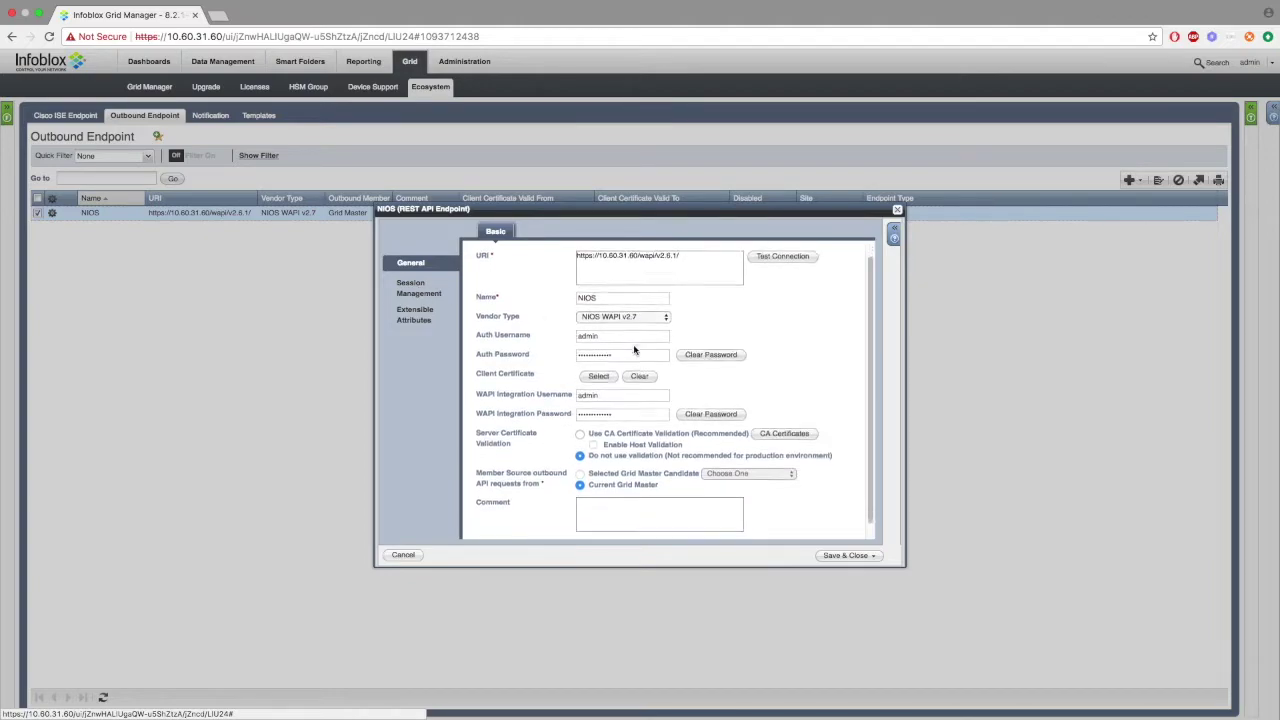
{"action": "scroll", "coordinate": [634, 349], "scroll_direction": "down", "scroll_amount": 1}
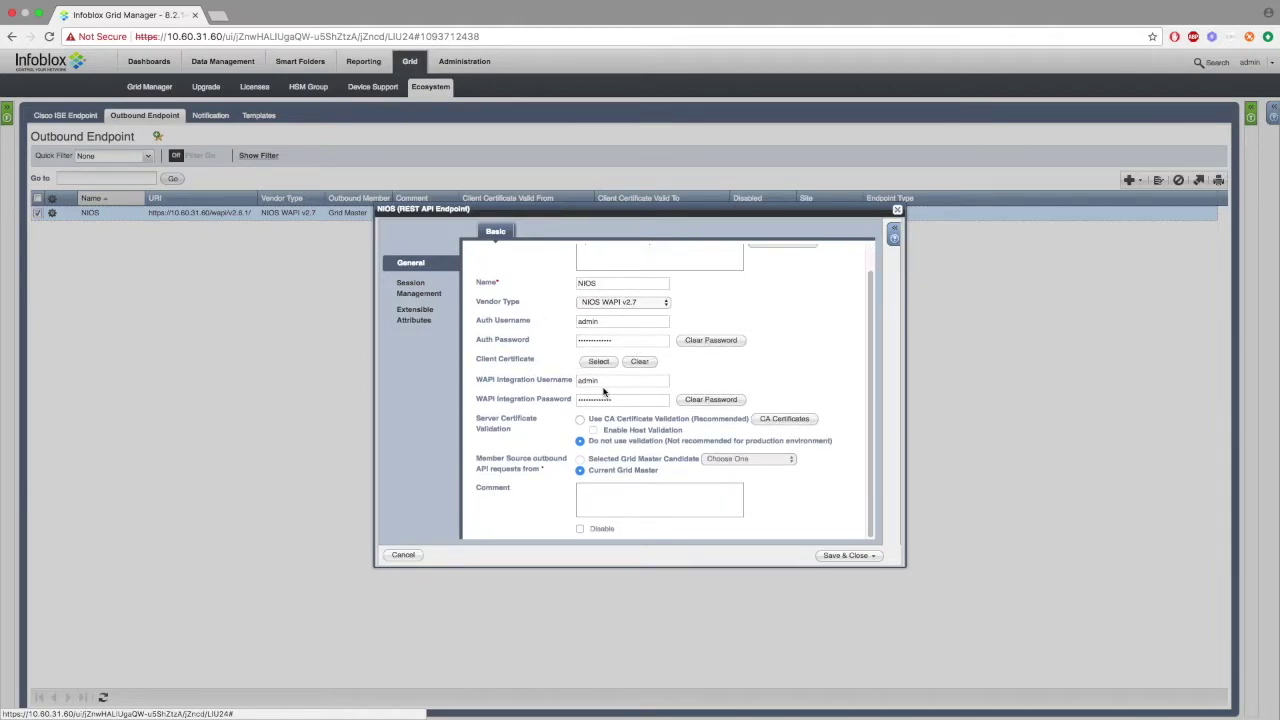
{"action": "left_click", "coordinate": [420, 292]}
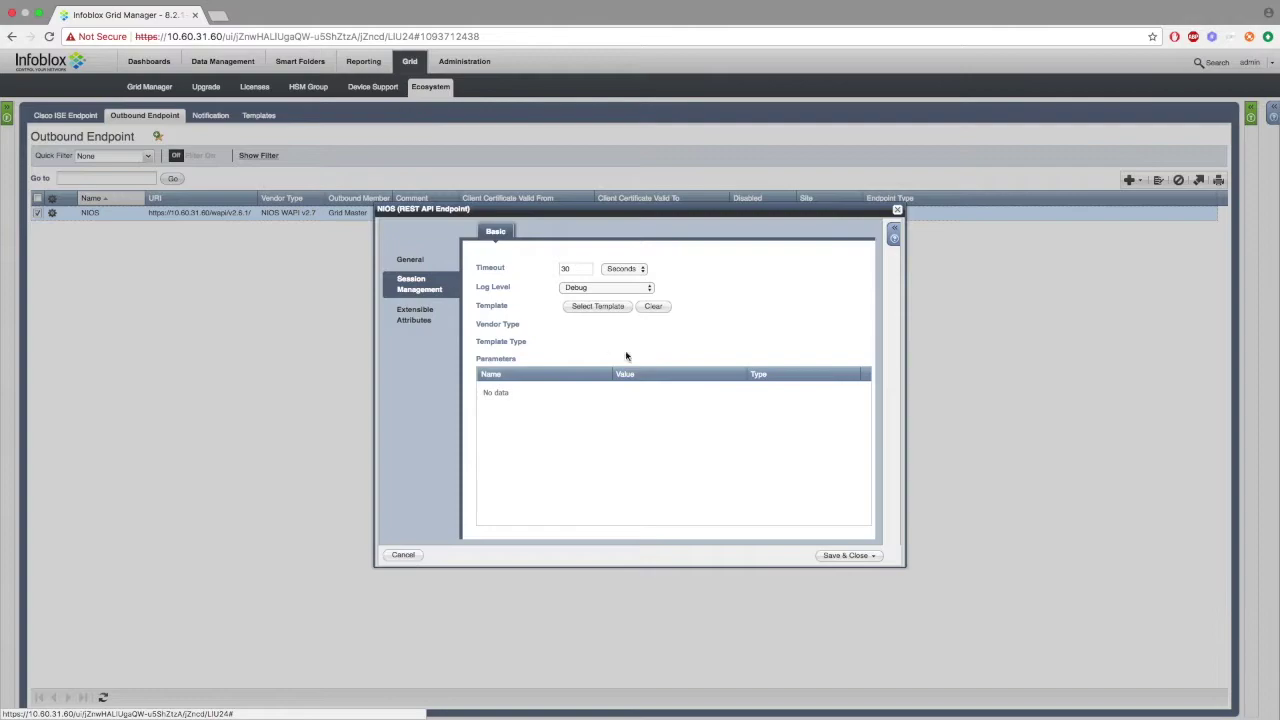
{"action": "left_click", "coordinate": [849, 557]}
{"action": "left_click", "coordinate": [853, 570]}
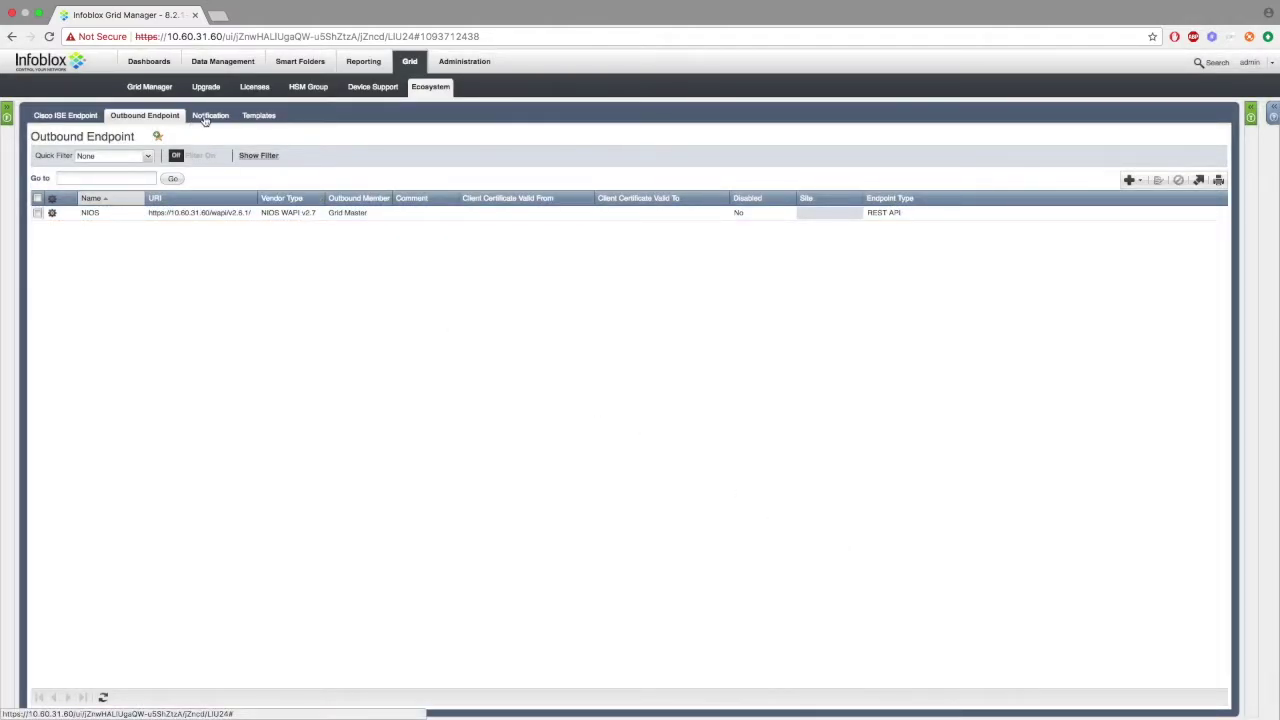
Edit the RPZ to ADP notification, checking its local.rpz rule and deduplication, then its template settings.
{"action": "left_click", "coordinate": [207, 116]}
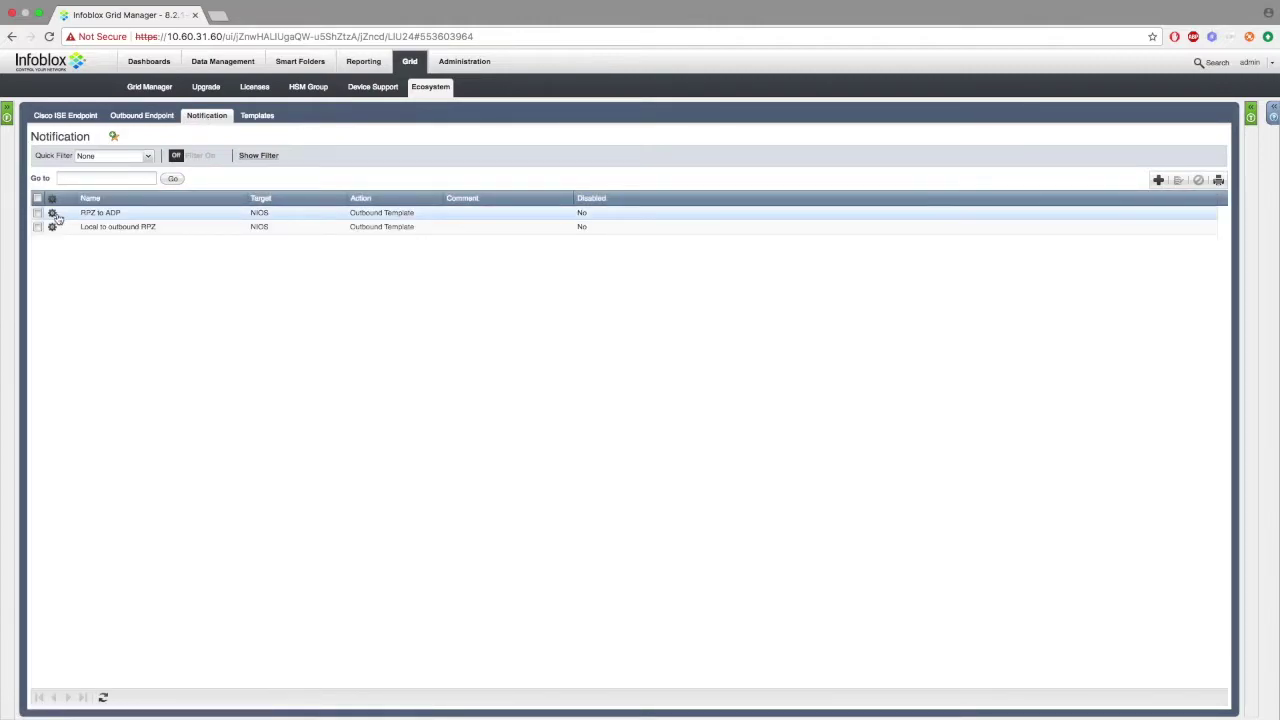
{"action": "left_click", "coordinate": [54, 214]}
{"action": "left_click", "coordinate": [98, 191]}
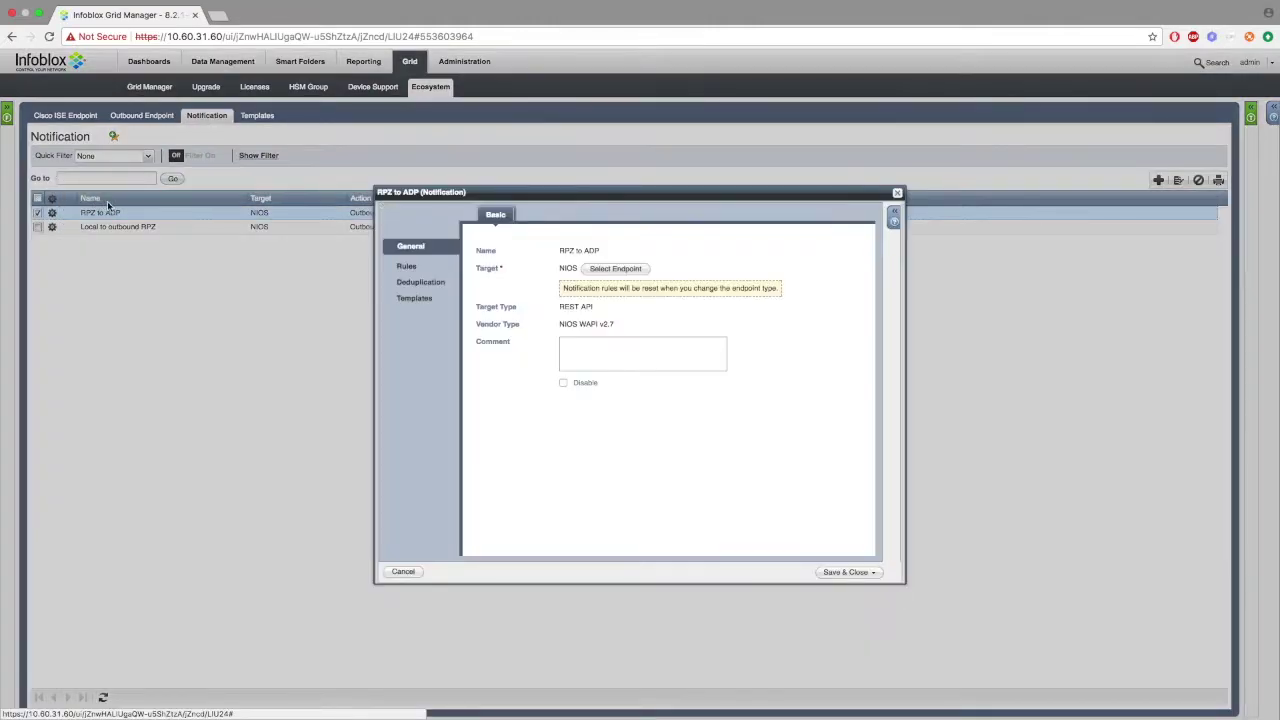
{"action": "left_click", "coordinate": [407, 267]}
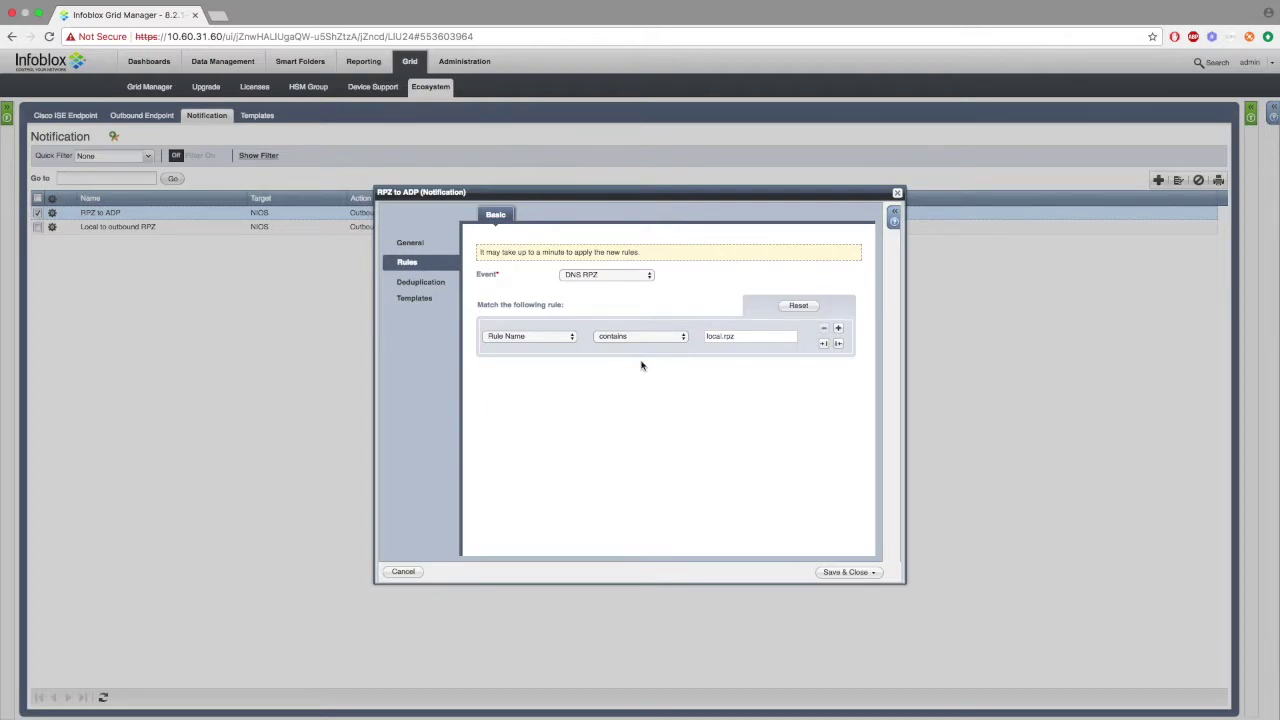
{"action": "left_click", "coordinate": [402, 284]}
{"action": "left_click", "coordinate": [414, 297]}
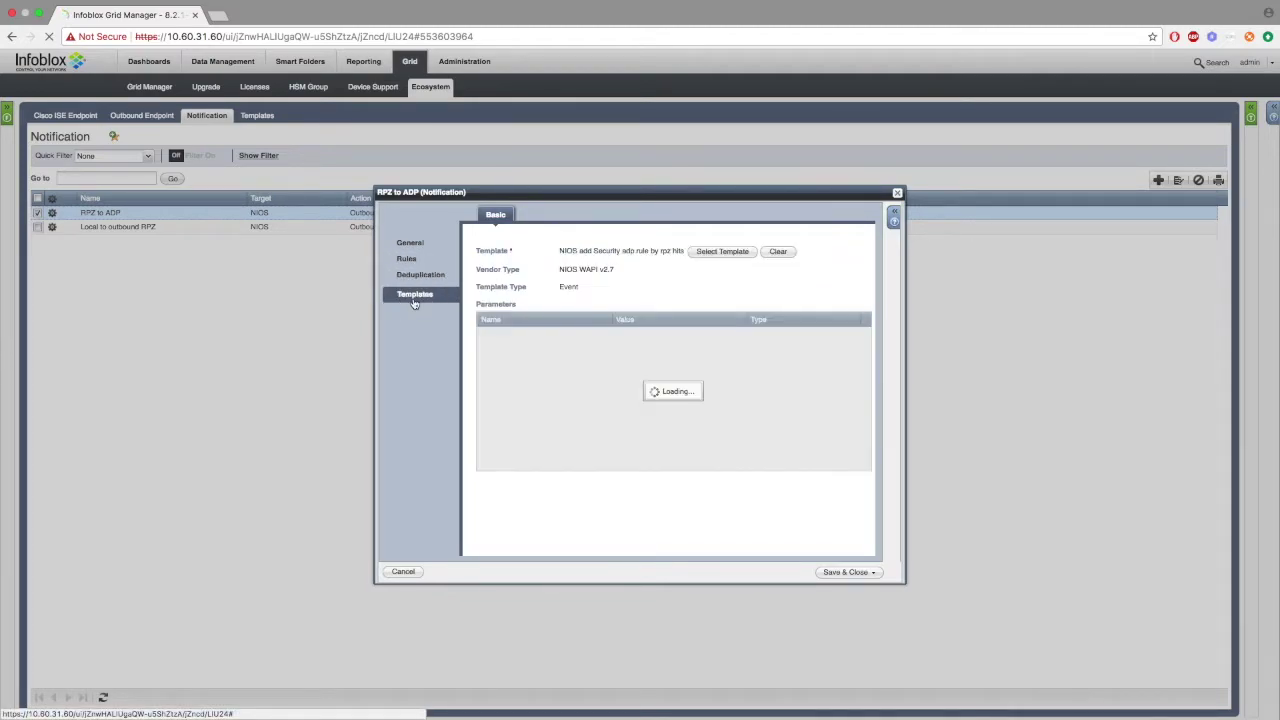
Confirm the parameter values RPZ local.rpz, Max#OfRules 2, DeleteOldestRuleWhenFull true, and save the notification.
{"action": "left_click", "coordinate": [649, 333]}
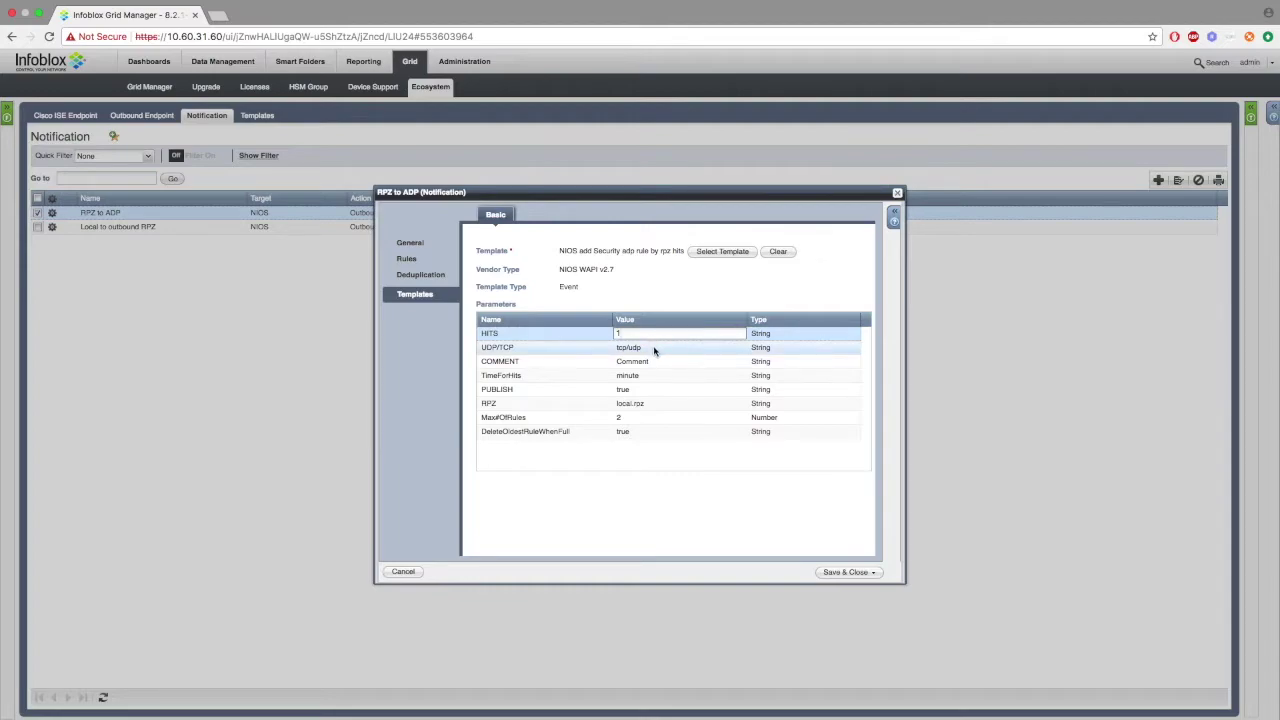
{"action": "left_click", "coordinate": [654, 347]}
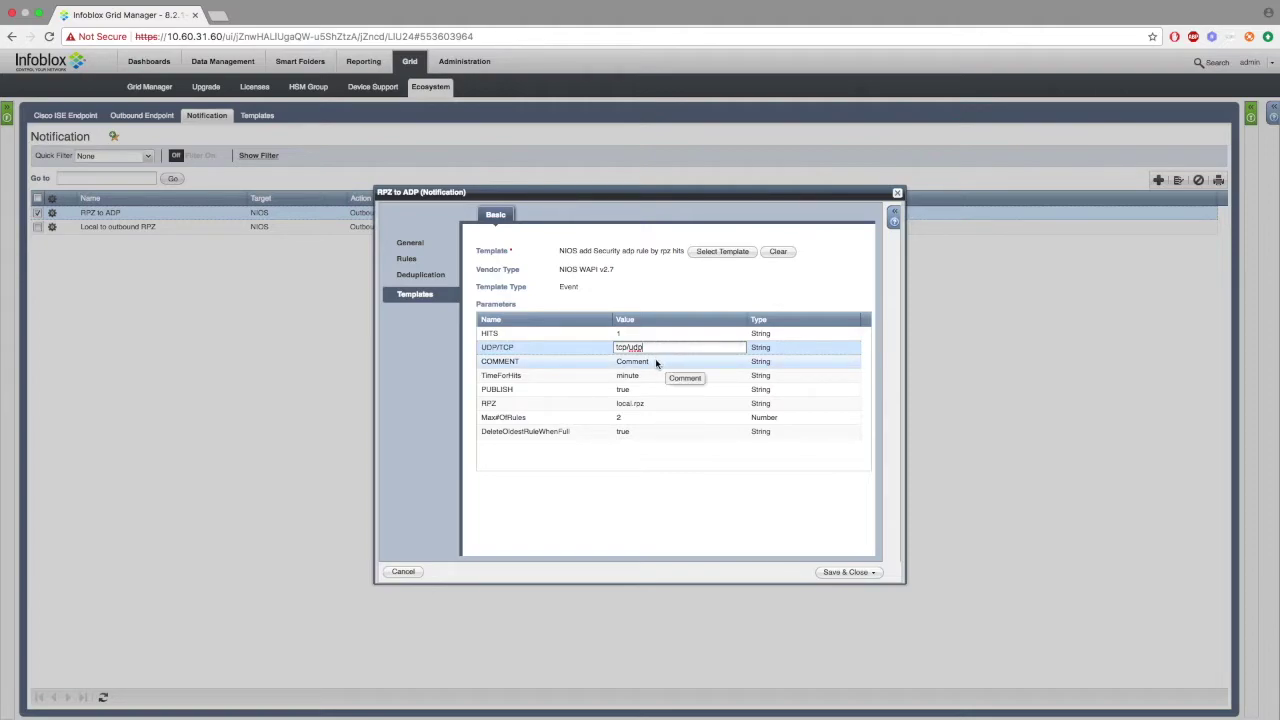
{"action": "left_click", "coordinate": [654, 362]}
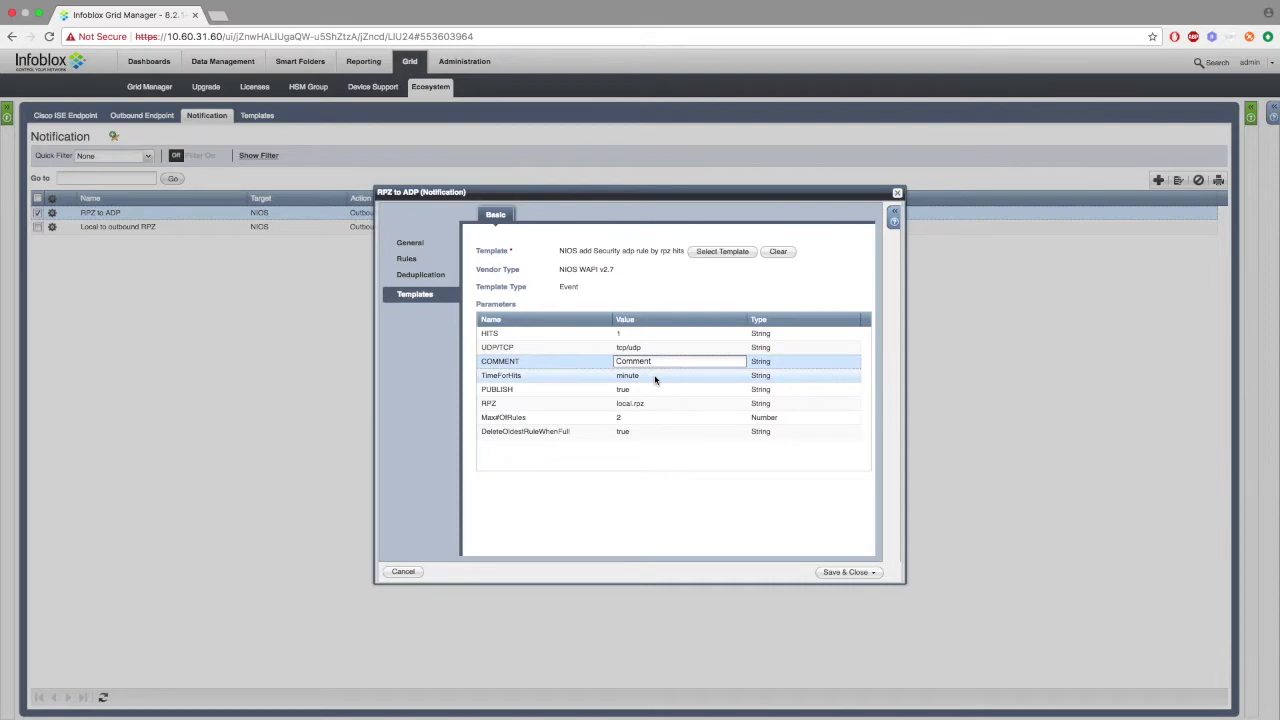
{"action": "left_click", "coordinate": [655, 377]}
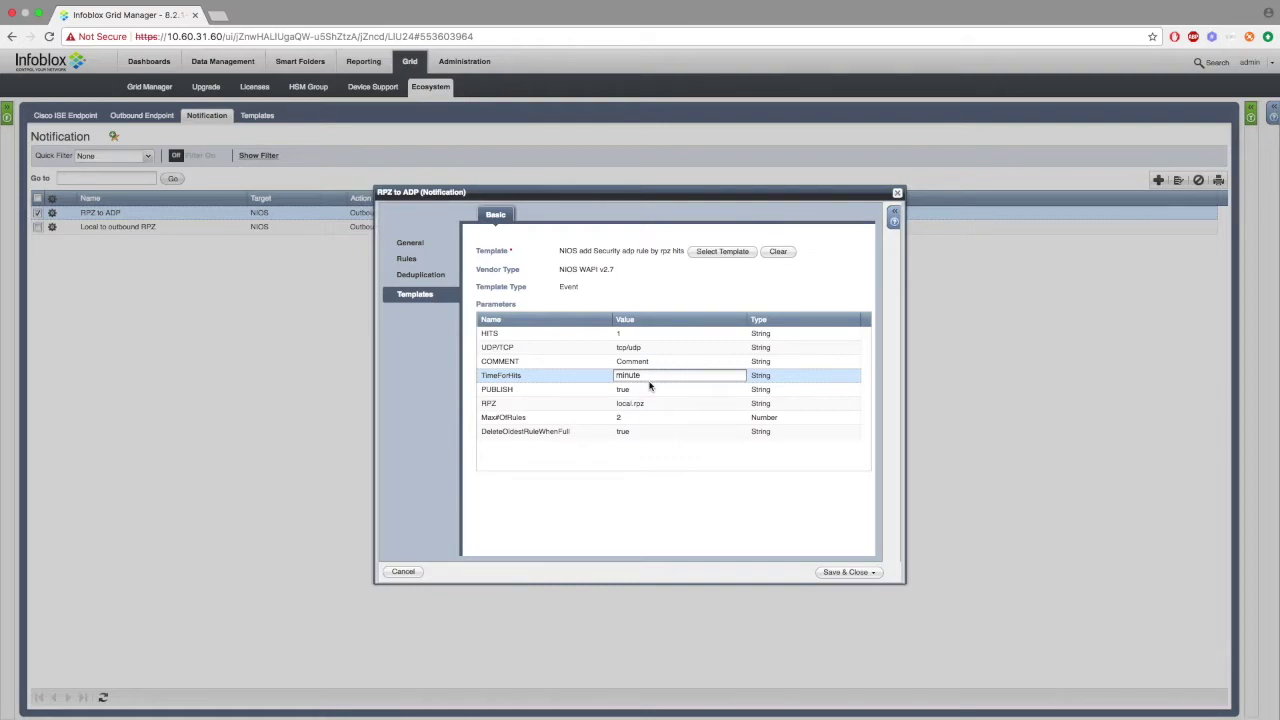
{"action": "left_click", "coordinate": [649, 388]}
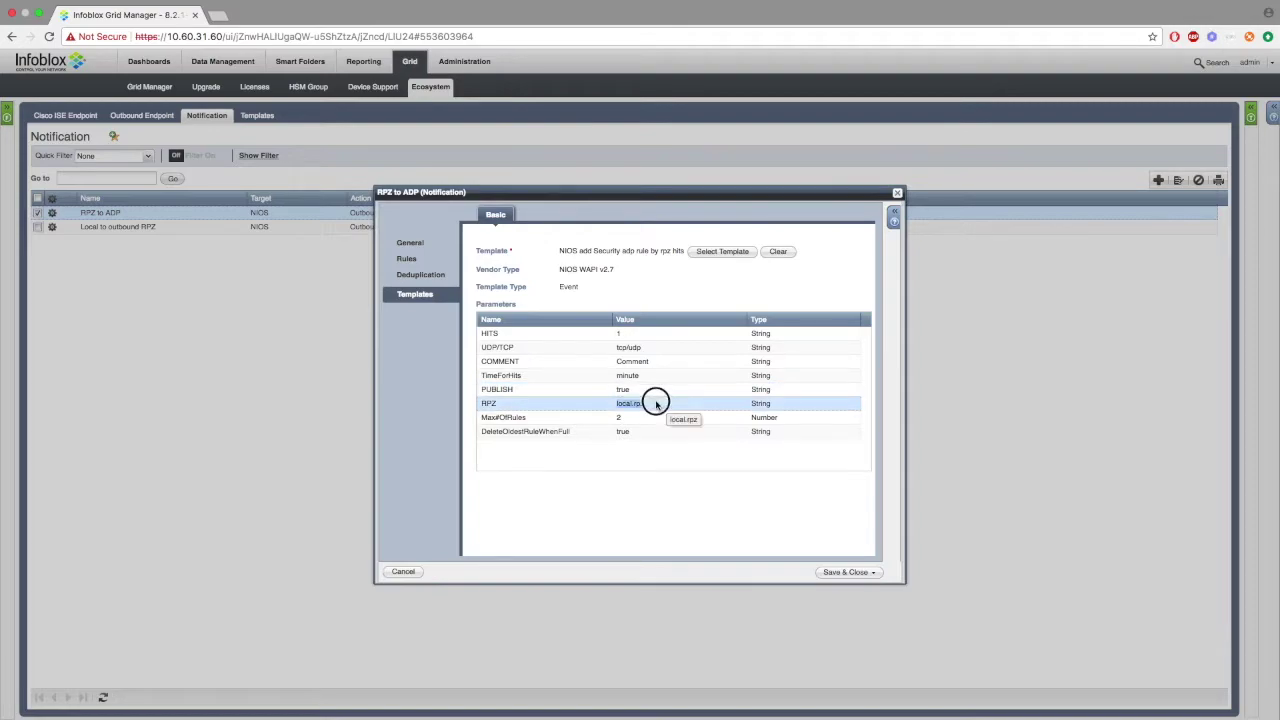
{"action": "left_click", "coordinate": [655, 403]}
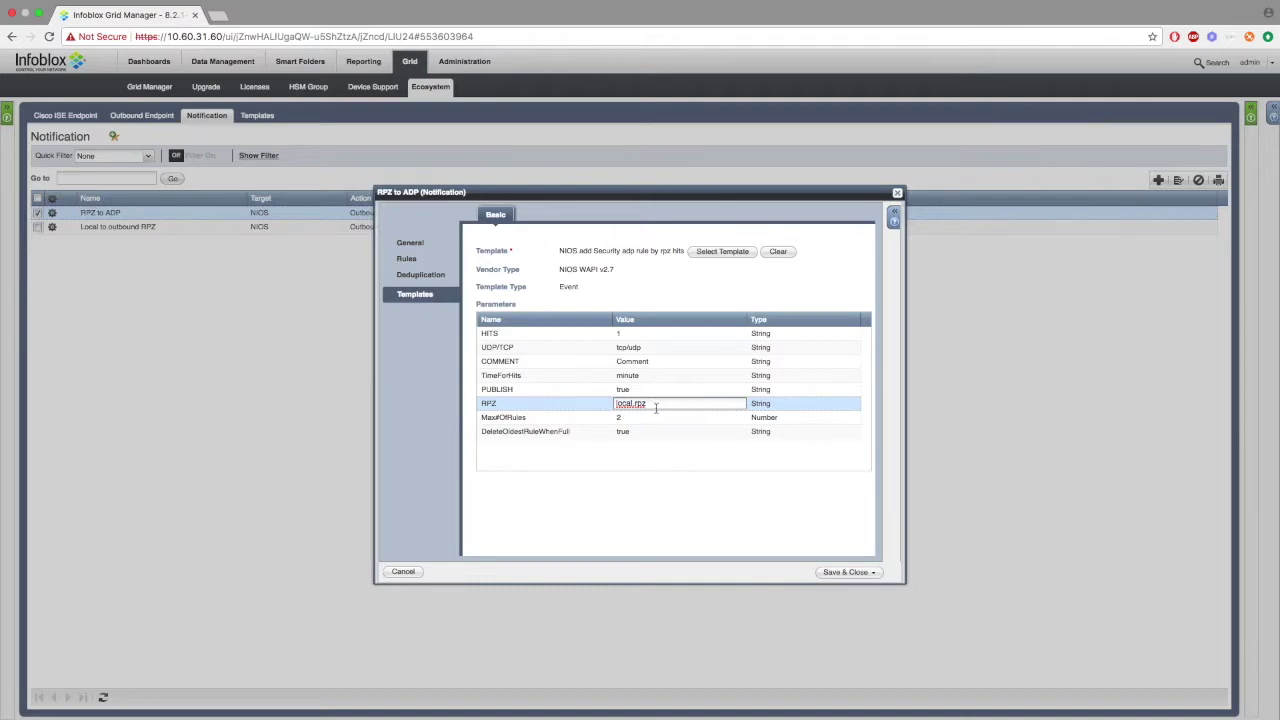
{"action": "left_click", "coordinate": [652, 420]}
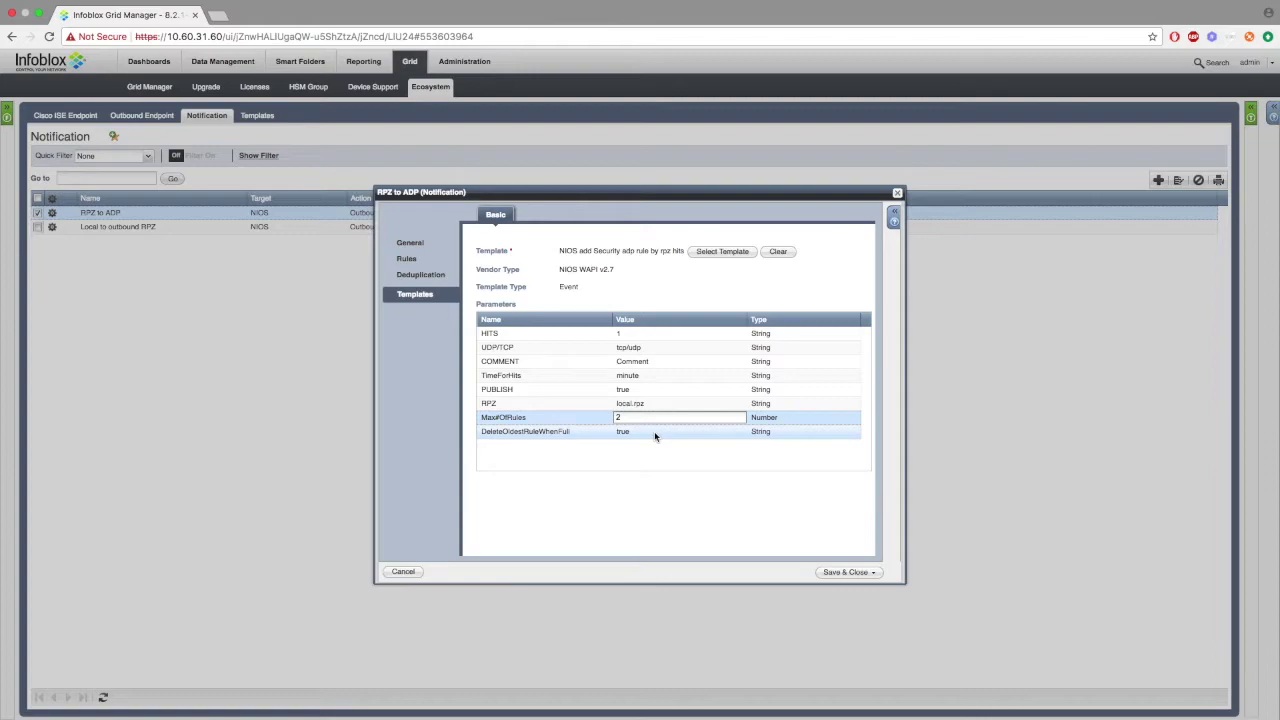
{"action": "left_click", "coordinate": [654, 431]}
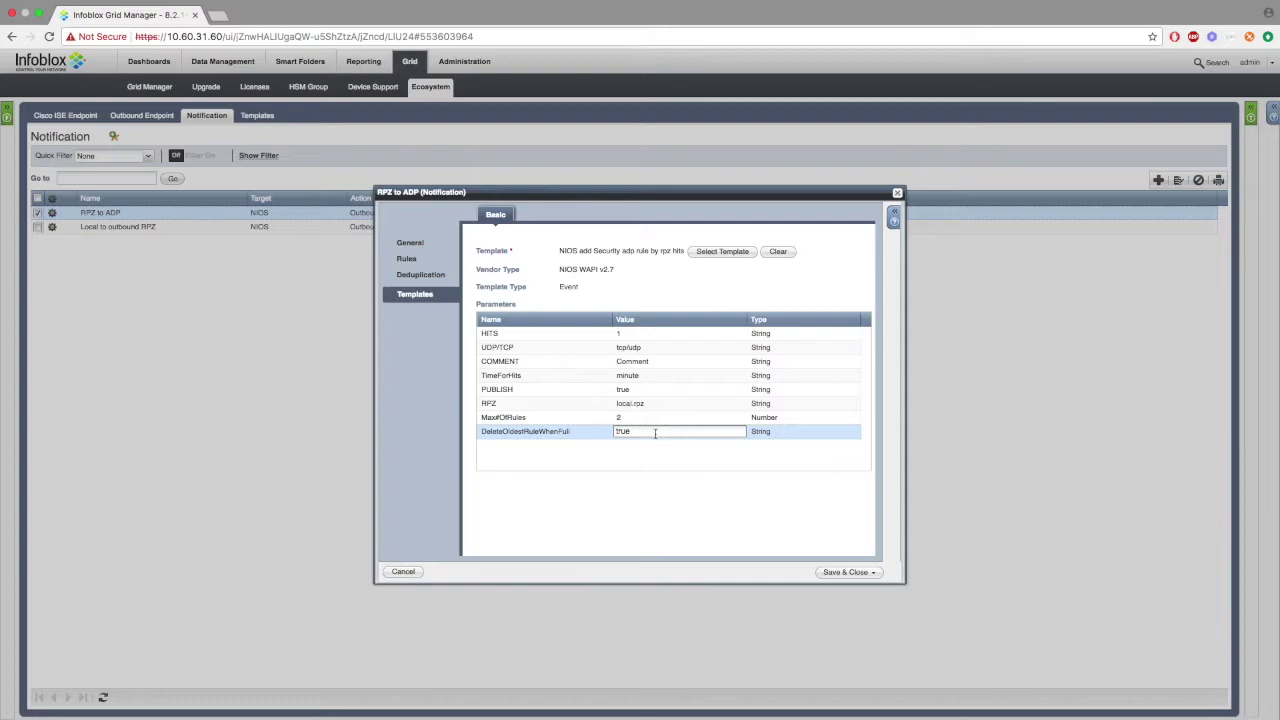
{"action": "left_click", "coordinate": [842, 576]}
Edit the Local to outbound RPZ notification and review its Rules, Deduplication and Templates.
{"action": "left_click", "coordinate": [52, 226]}
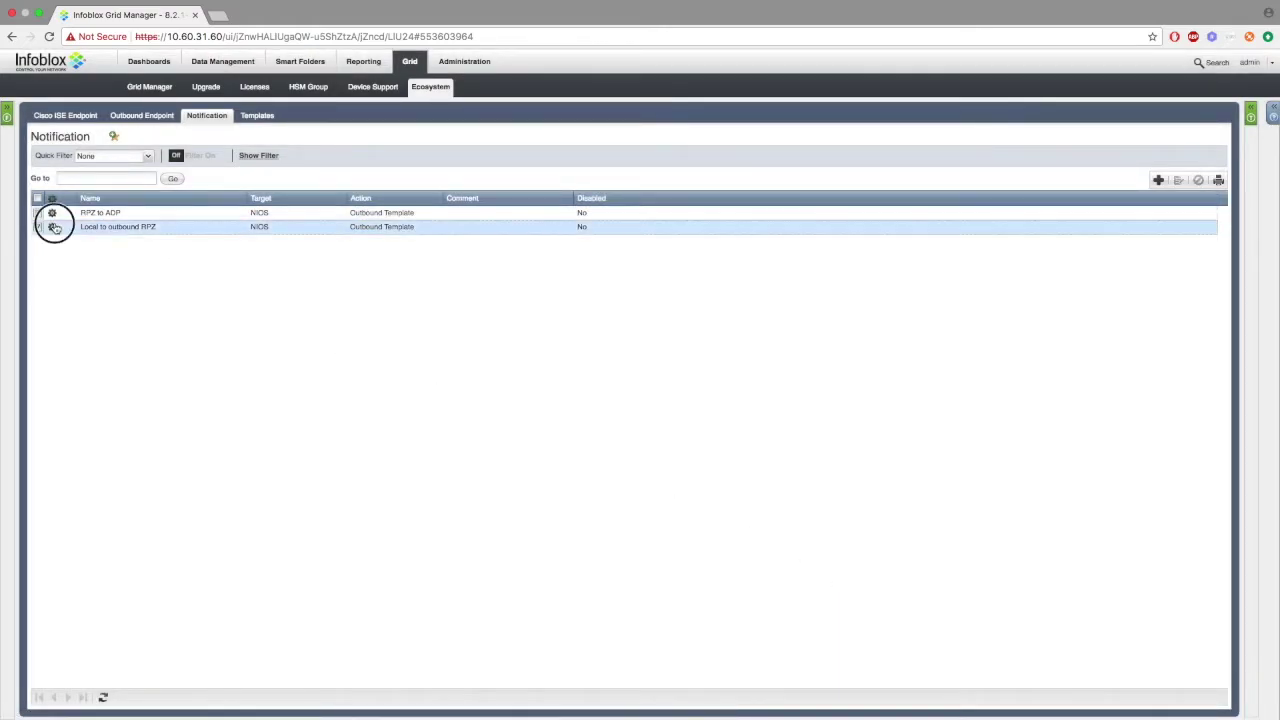
{"action": "left_click", "coordinate": [89, 202]}
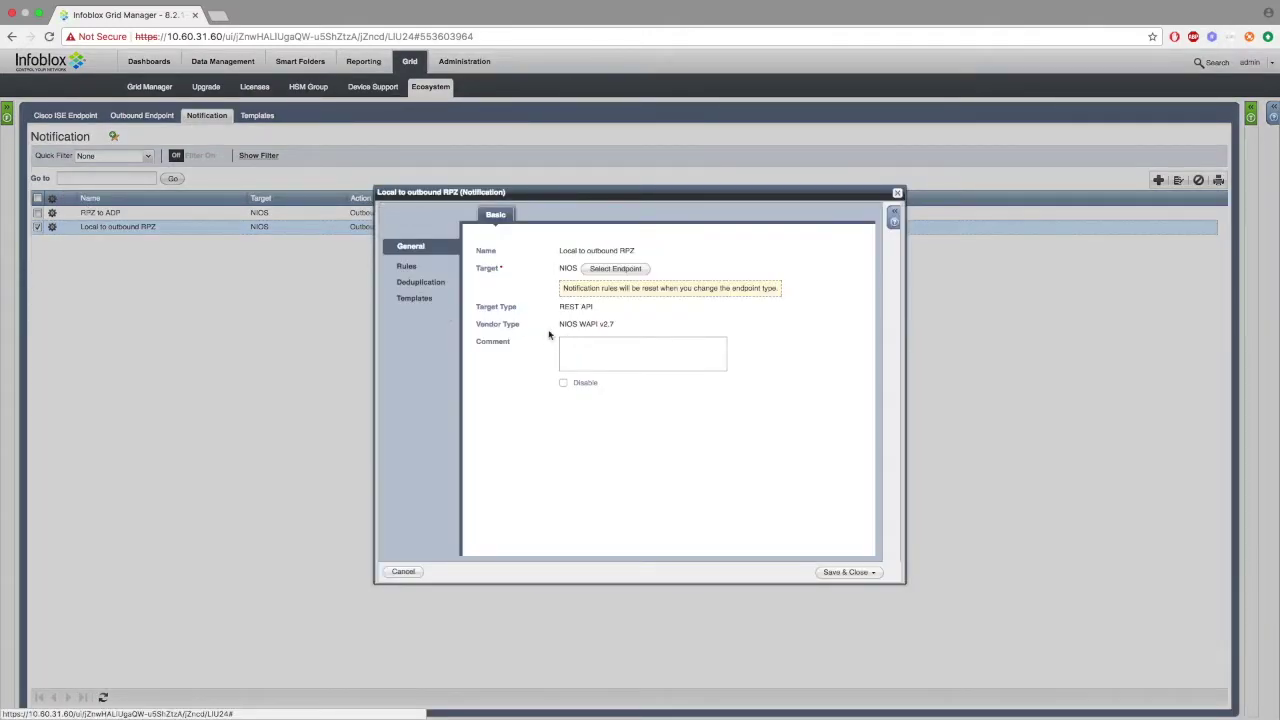
{"action": "left_click", "coordinate": [403, 267]}
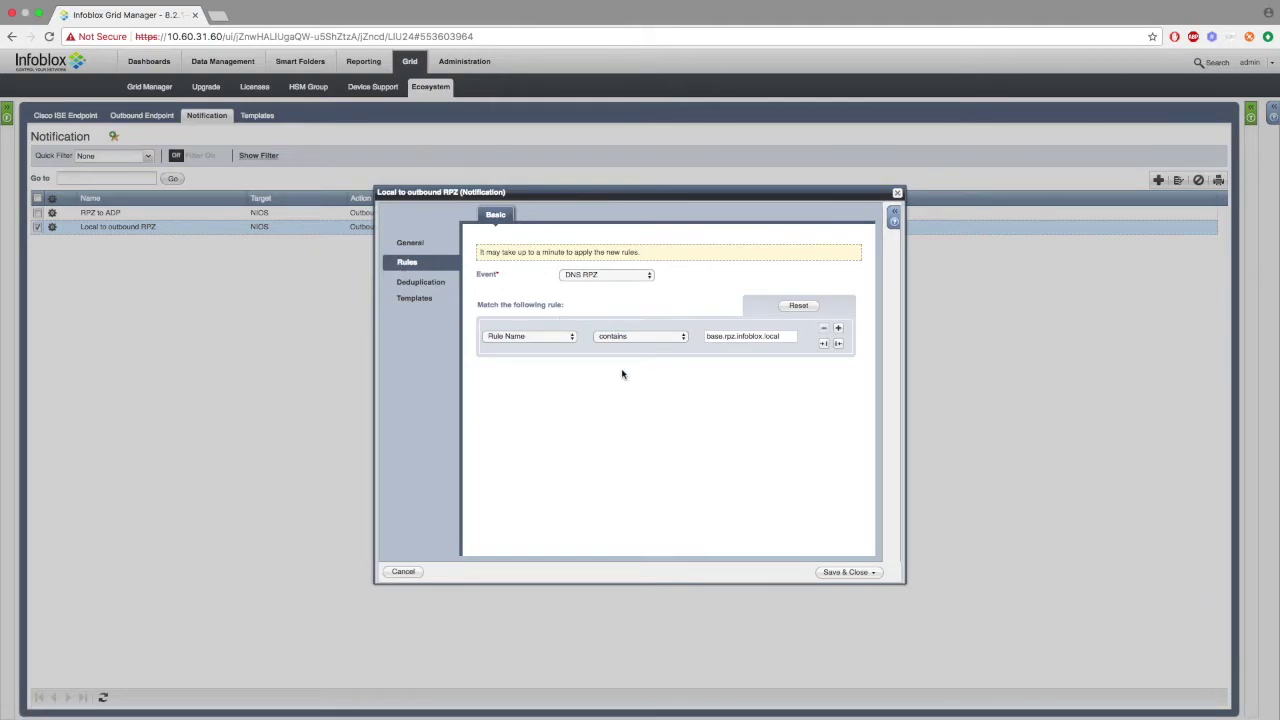
{"action": "left_click", "coordinate": [421, 281]}
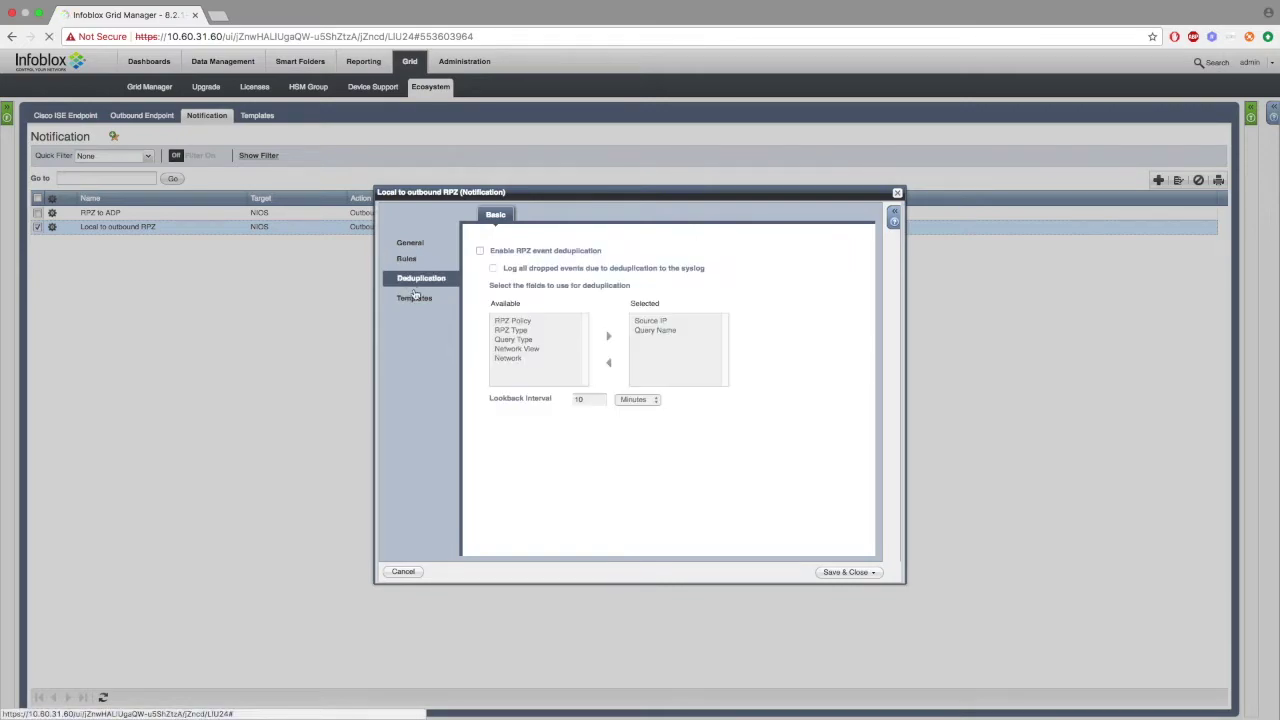
{"action": "left_click", "coordinate": [415, 298]}
Confirm RPZ local.rpz, Max#OfRules 3 and PUBLISH true, save, and go to Data Management.
{"action": "left_click", "coordinate": [671, 333]}
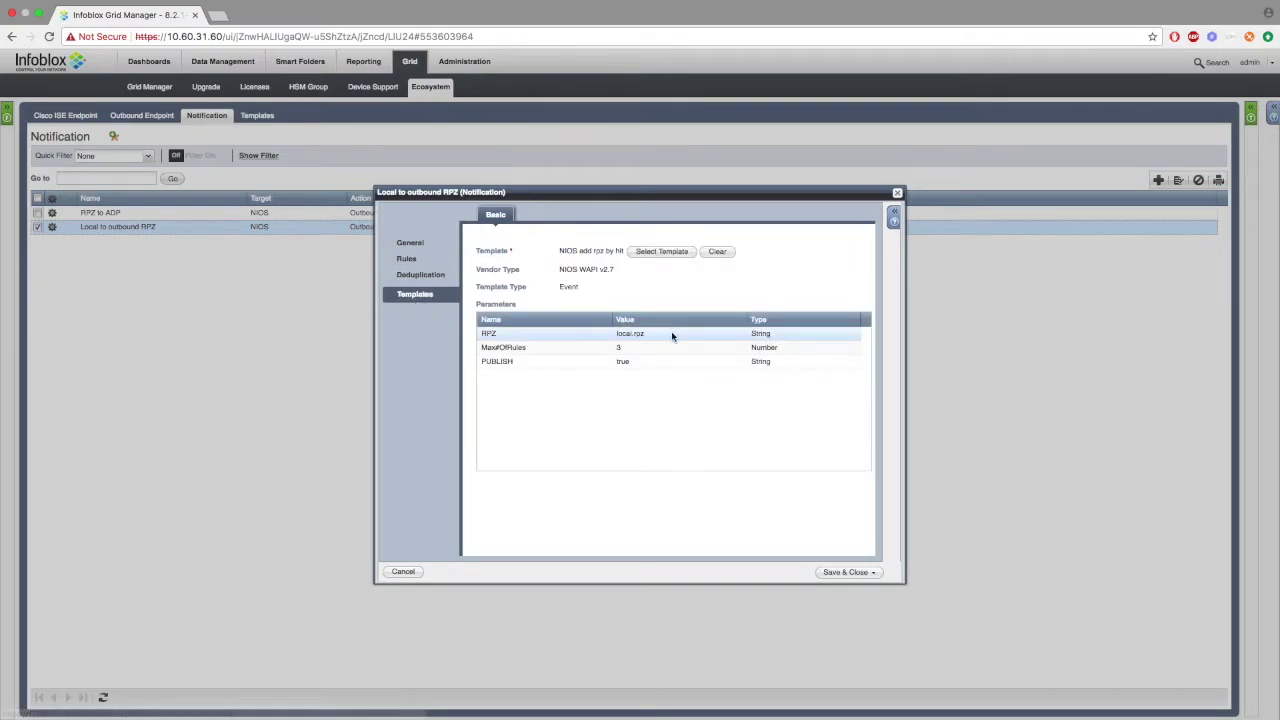
{"action": "left_click", "coordinate": [671, 333]}
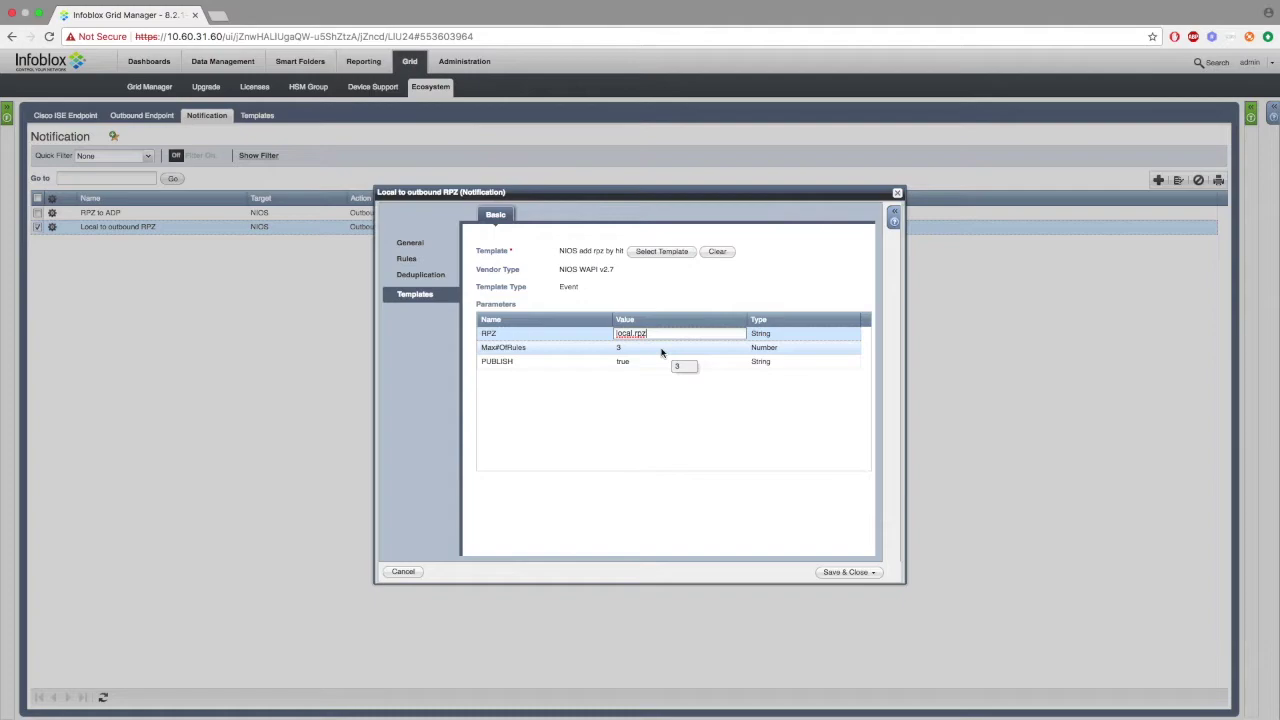
{"action": "left_click", "coordinate": [661, 349]}
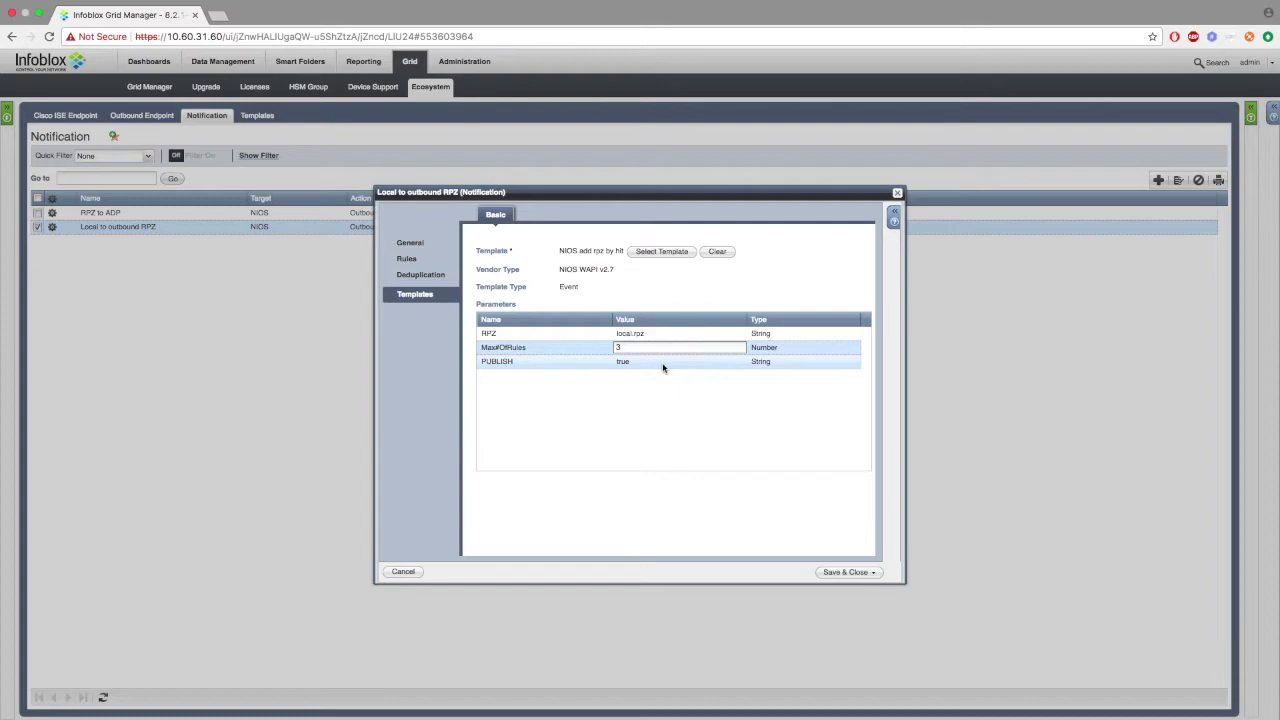
{"action": "left_click", "coordinate": [662, 365]}
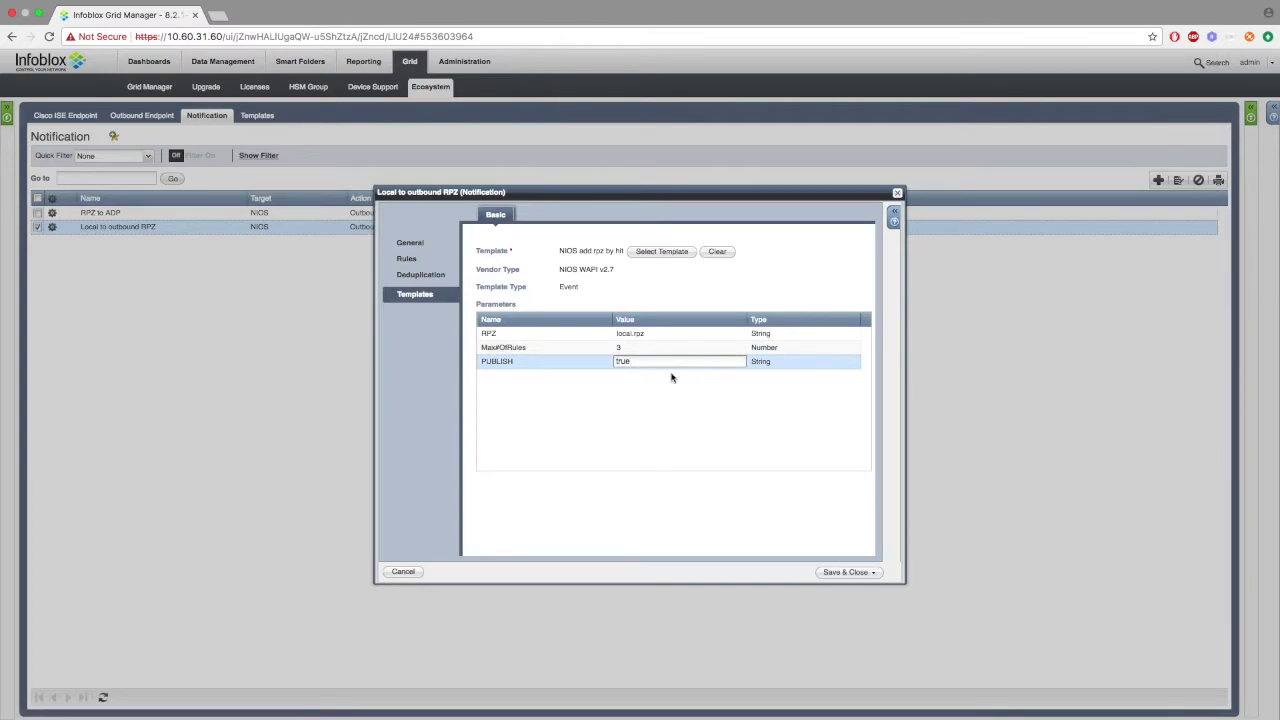
{"action": "left_click", "coordinate": [855, 572]}
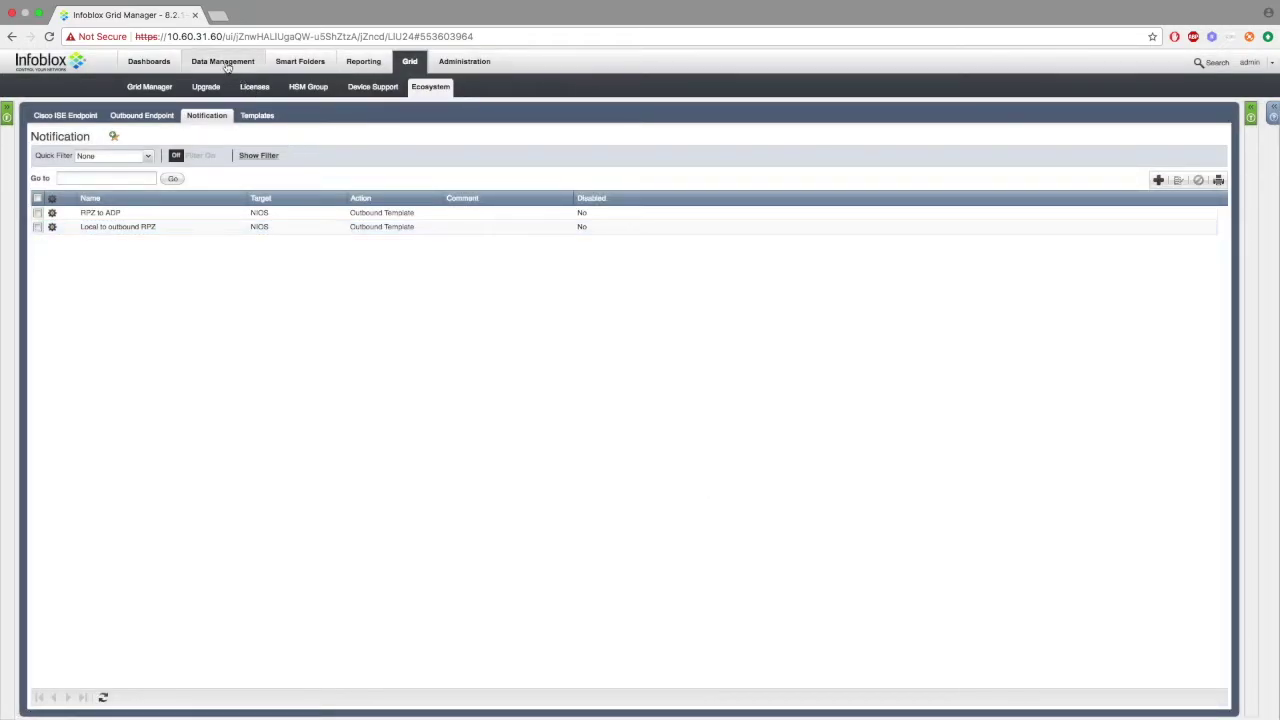
{"action": "left_click", "coordinate": [224, 61]}
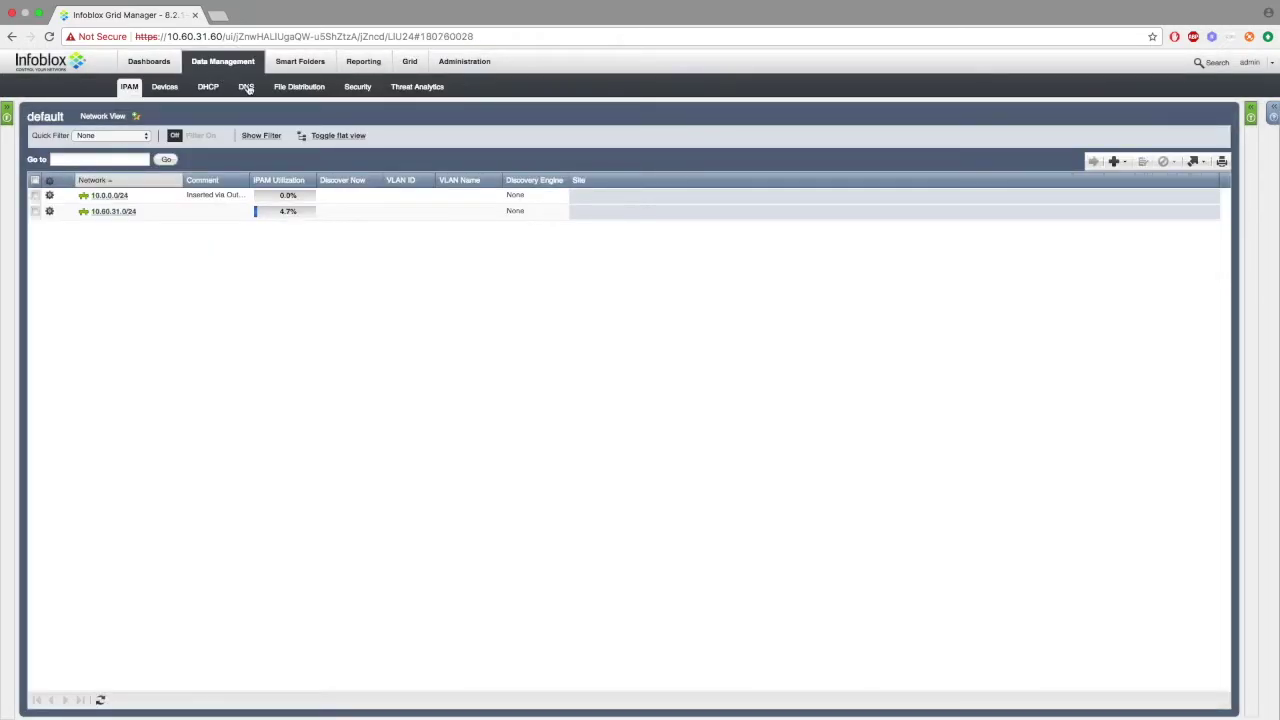
Check the response policy zones, then expand BLACKLIST TCP FQDN lookup in ruleset 20170829-8.
{"action": "left_click", "coordinate": [252, 88]}
{"action": "left_click", "coordinate": [303, 116]}
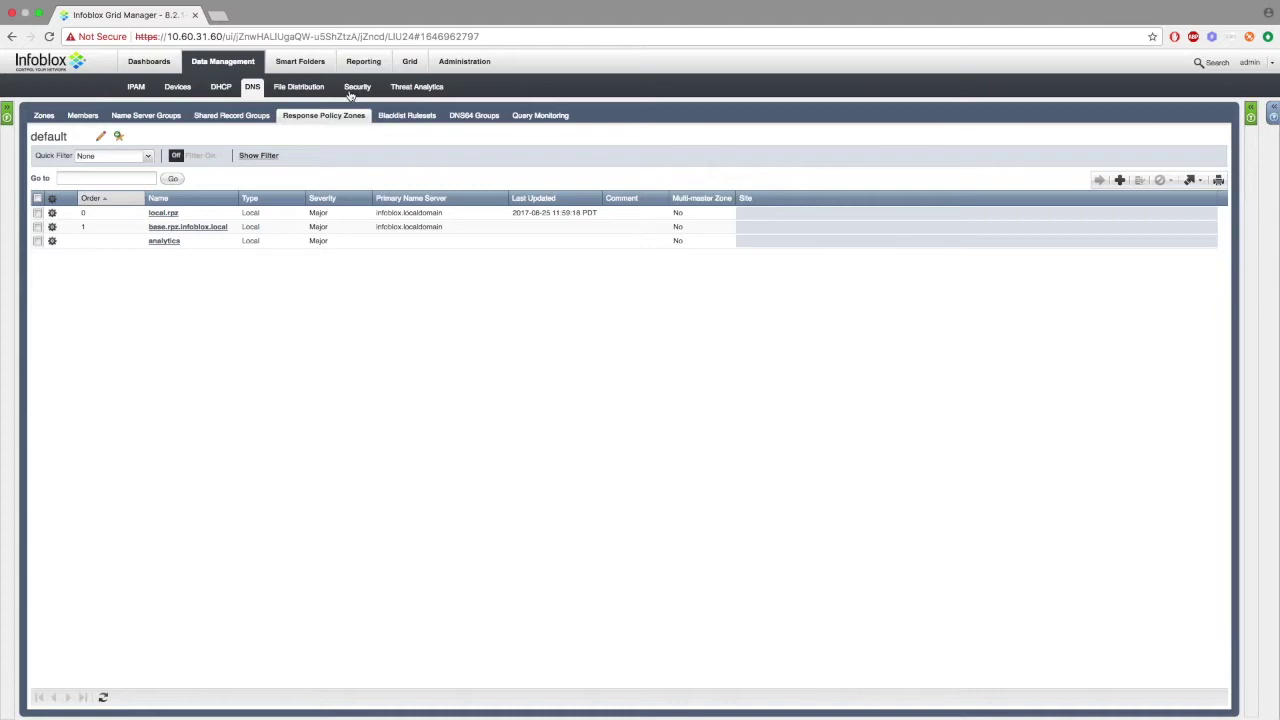
{"action": "left_click", "coordinate": [348, 92]}
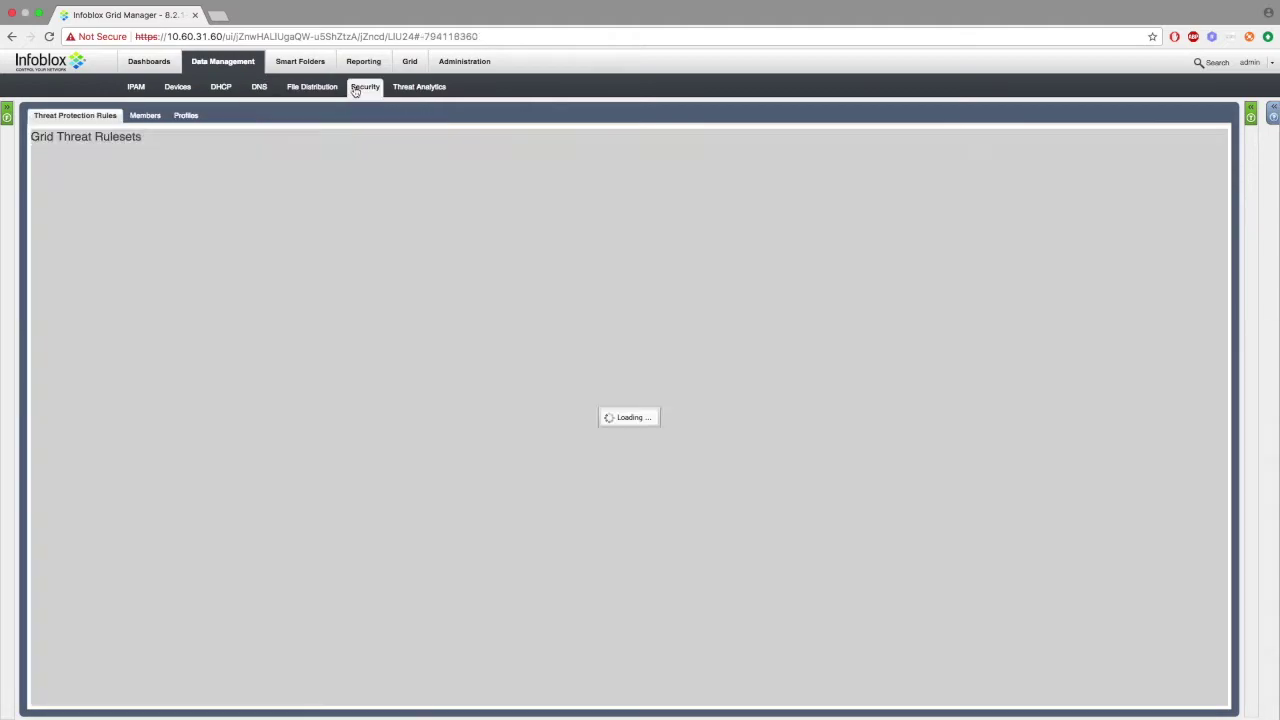
{"action": "left_click", "coordinate": [114, 189]}
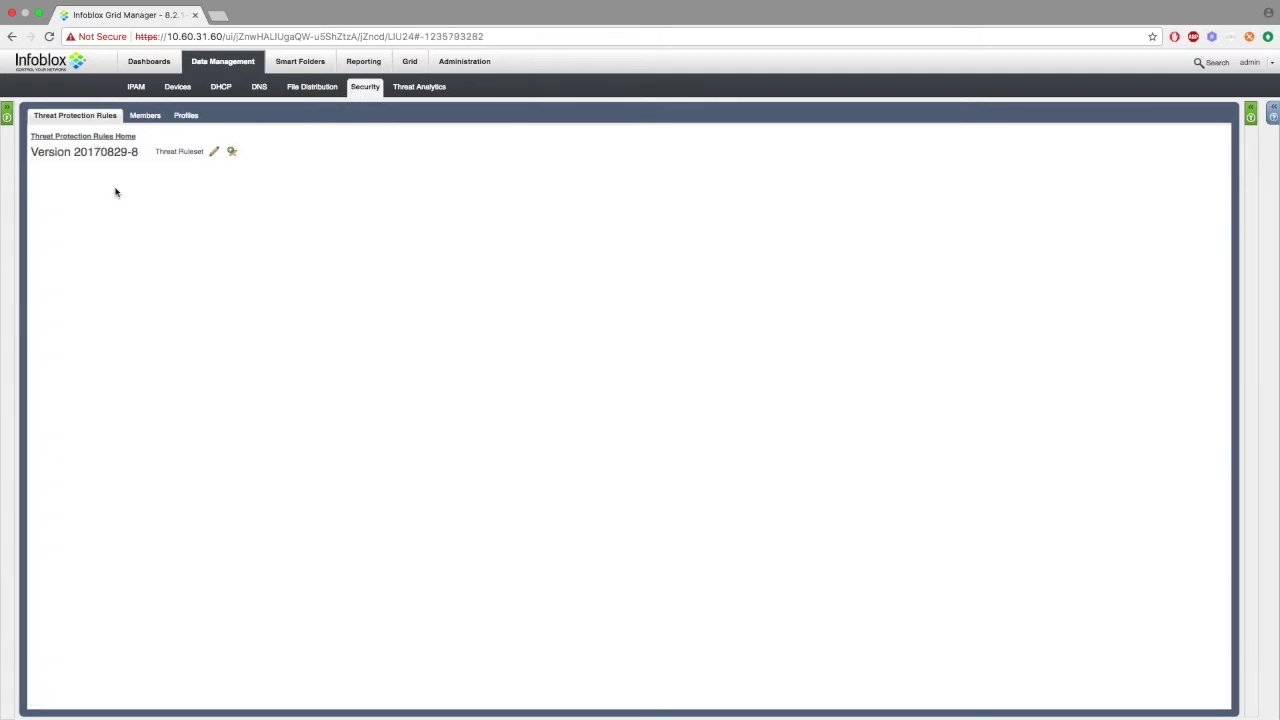
{"action": "left_click", "coordinate": [48, 298]}
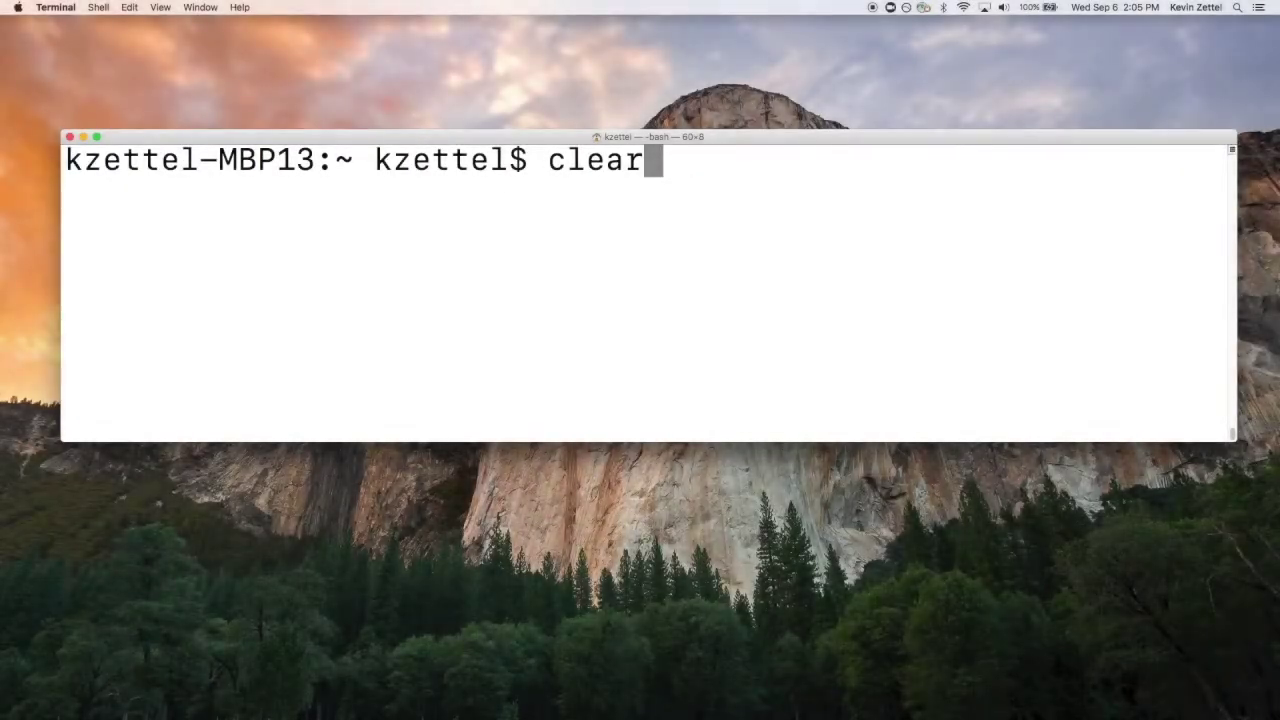
{"action": "key", "text": "Up"}
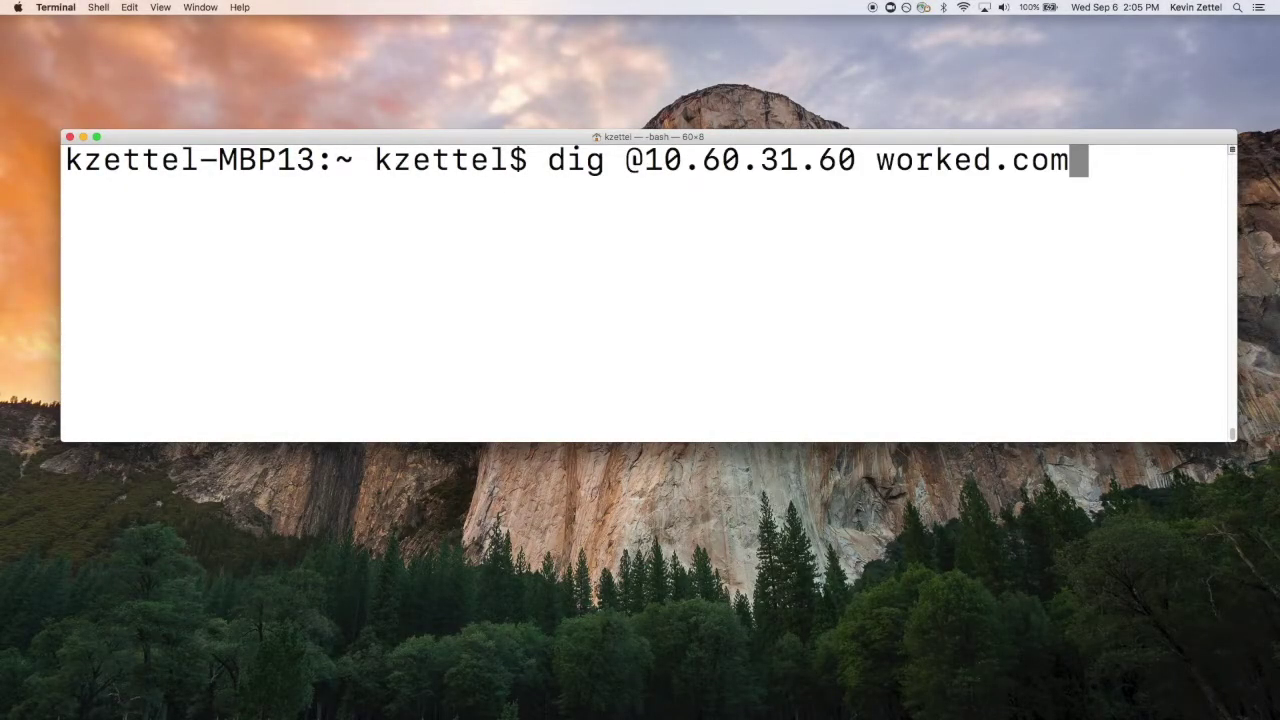
Rerun the dig lookups of worked.com, example.com and test.com against 10.60.31.60.
{"action": "key", "text": "Return"}
{"action": "key", "text": "Up"}
{"action": "key", "text": "Up"}
{"action": "key", "text": "Up"}
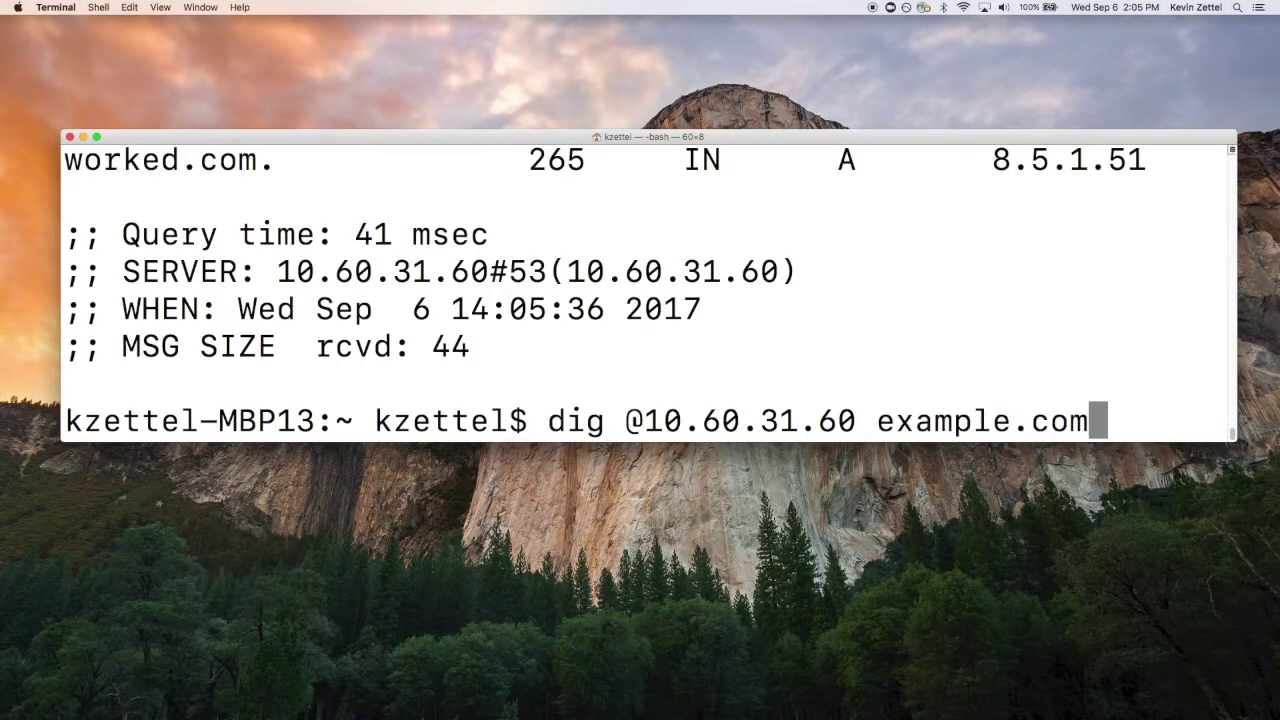
{"action": "key", "text": "Down"}
{"action": "key", "text": "Down"}
{"action": "key", "text": "Up"}
{"action": "key", "text": "Up"}
{"action": "key", "text": "Return"}
{"action": "key", "text": "Up"}
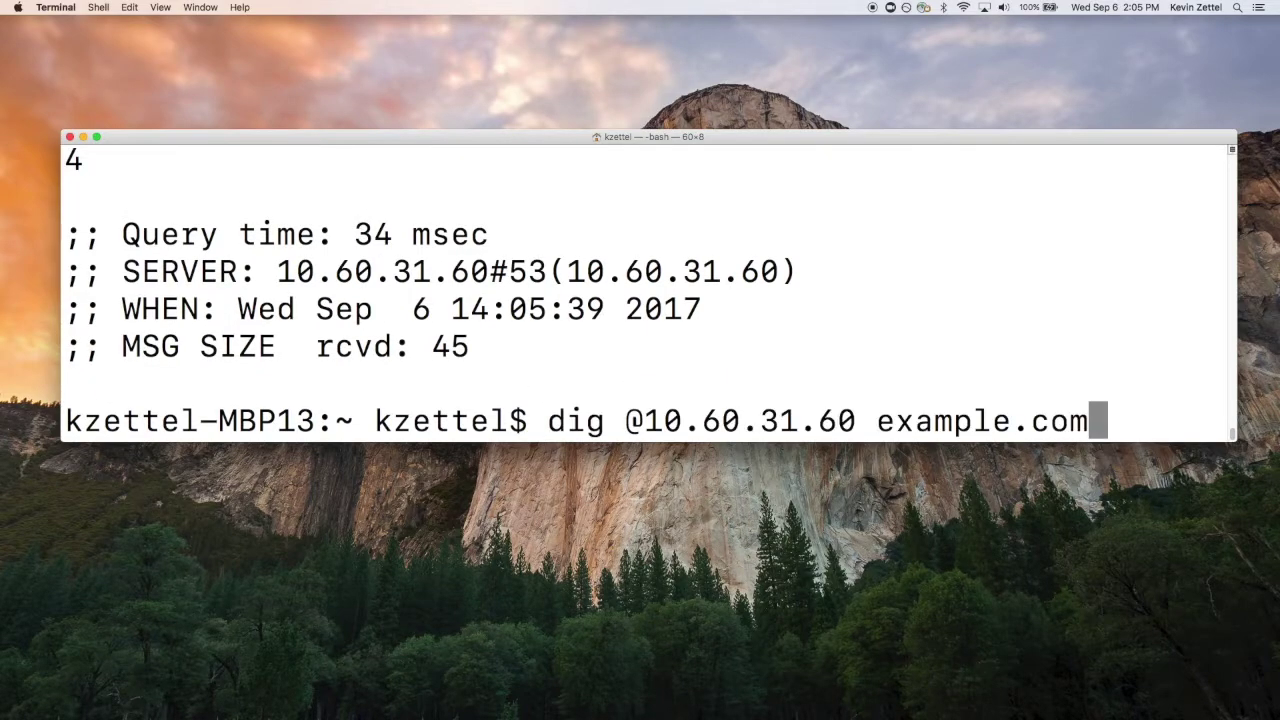
{"action": "key", "text": "Up"}
{"action": "key", "text": "Up"}
{"action": "key", "text": "Return"}
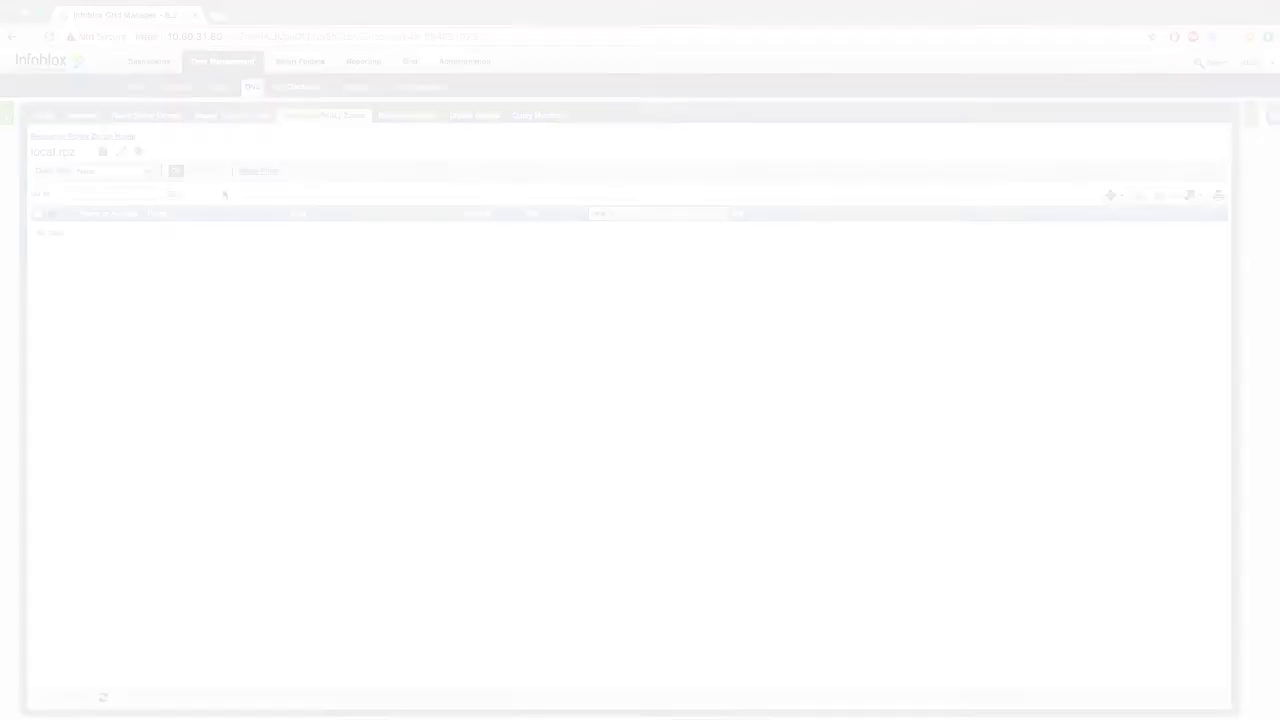
Refresh local.rpz to show example.com, worked.com and test.com, then expand both BLACKLIST FQDN lookup categories.
{"action": "left_click", "coordinate": [103, 697]}
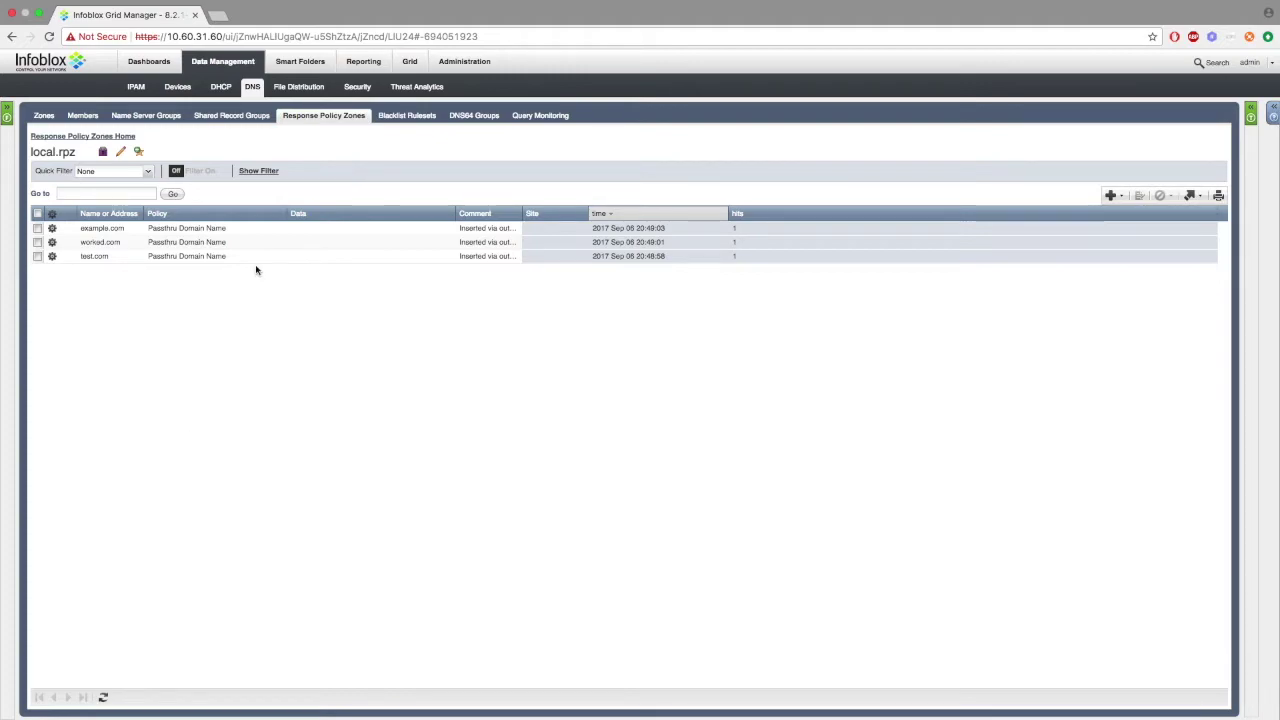
{"action": "left_click", "coordinate": [359, 89]}
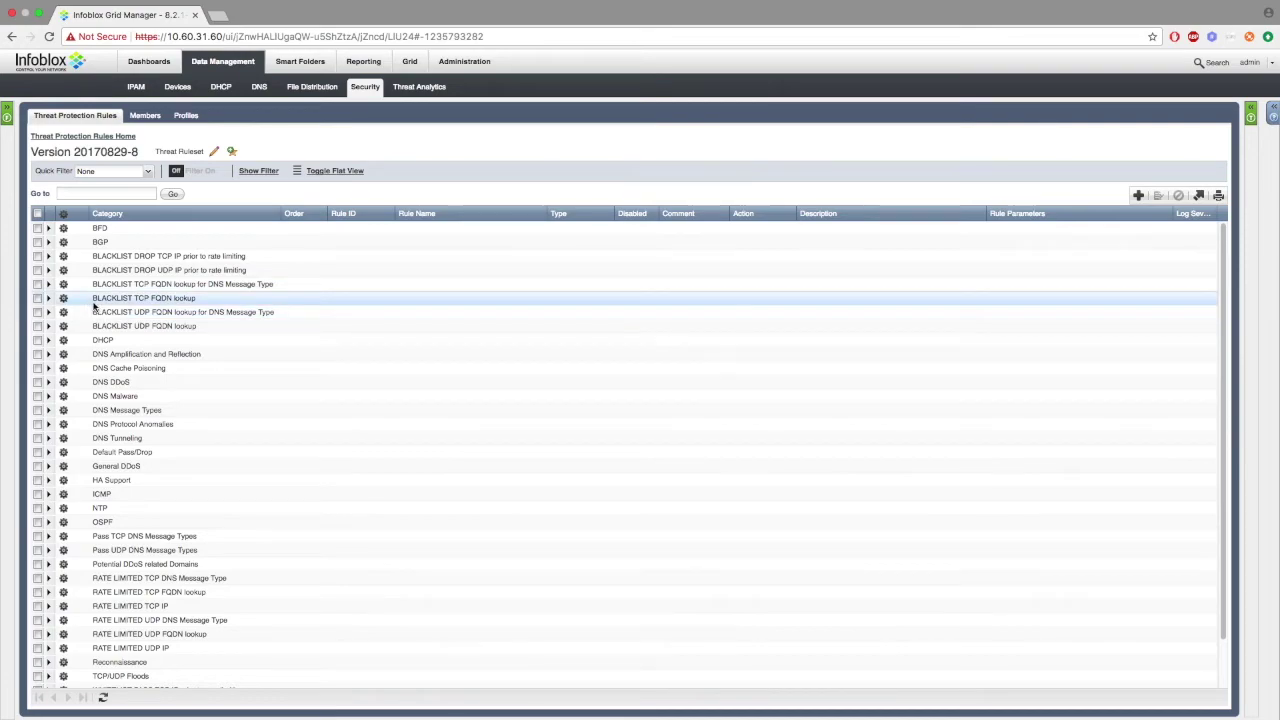
{"action": "left_click", "coordinate": [48, 298]}
{"action": "left_click", "coordinate": [48, 327]}
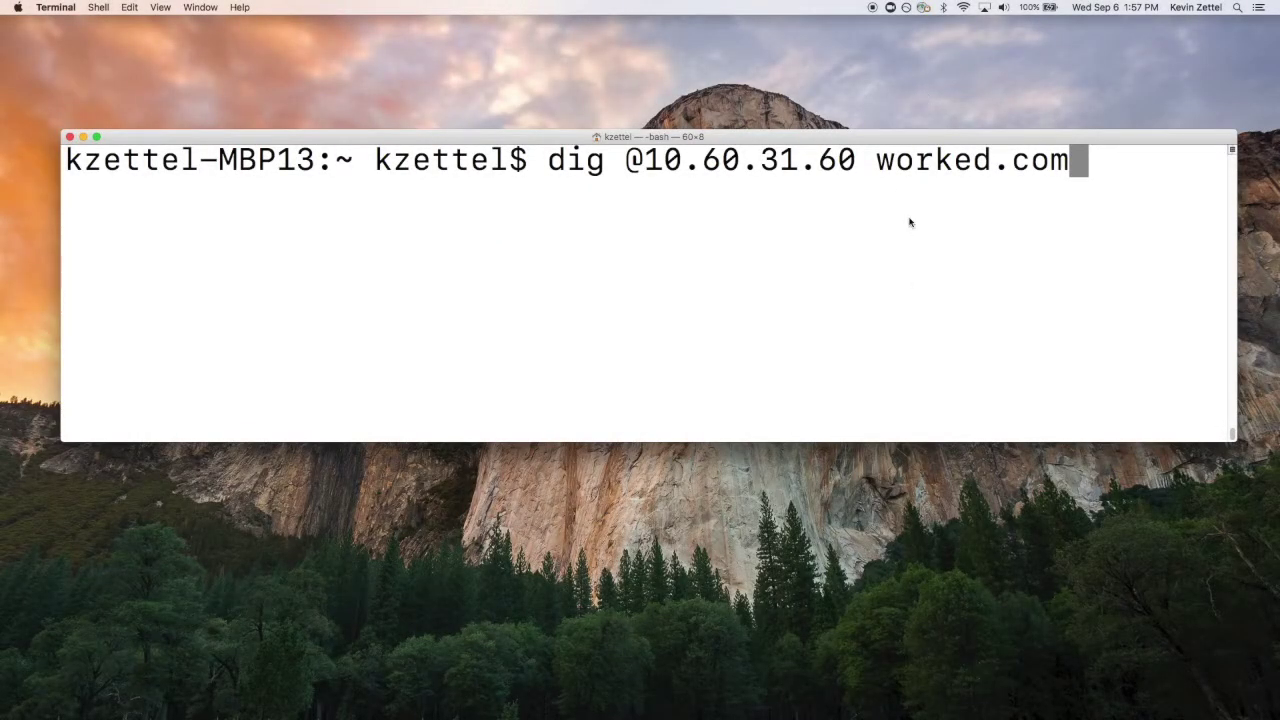
{"action": "key", "text": "Return"}
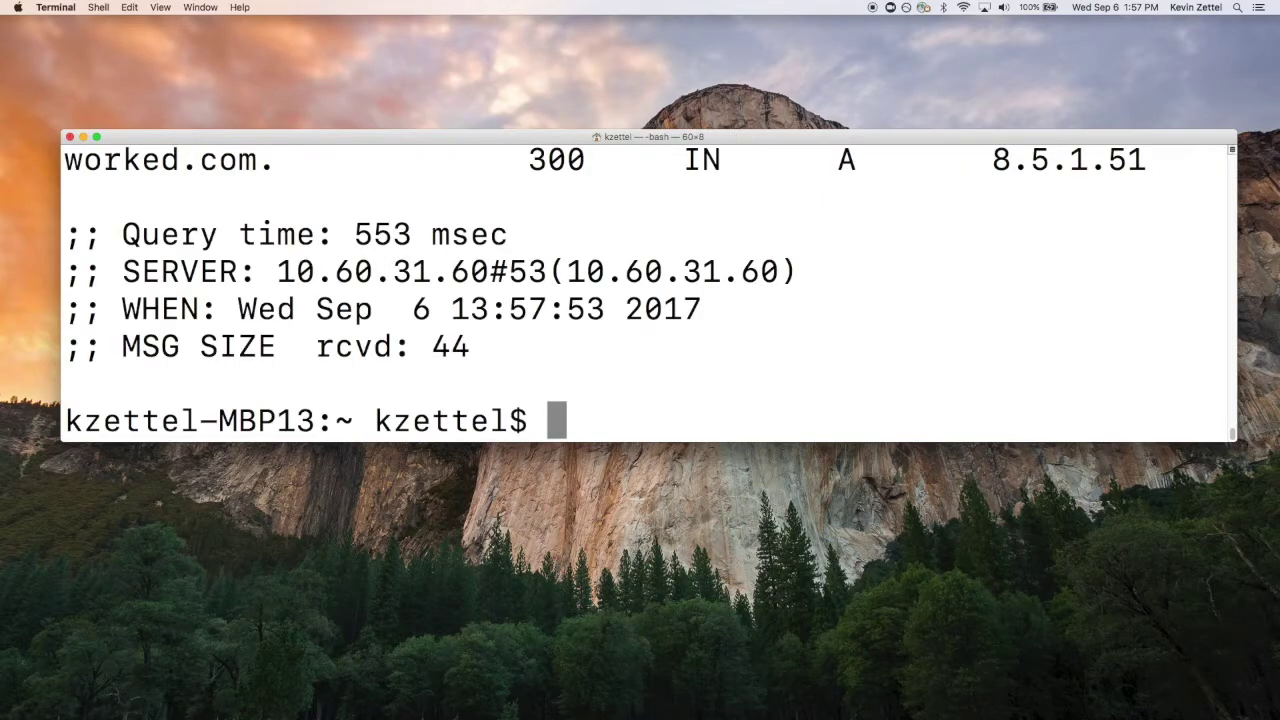
{"action": "key", "text": "Up"}
{"action": "key", "text": "Return"}
{"action": "key", "text": "Up"}
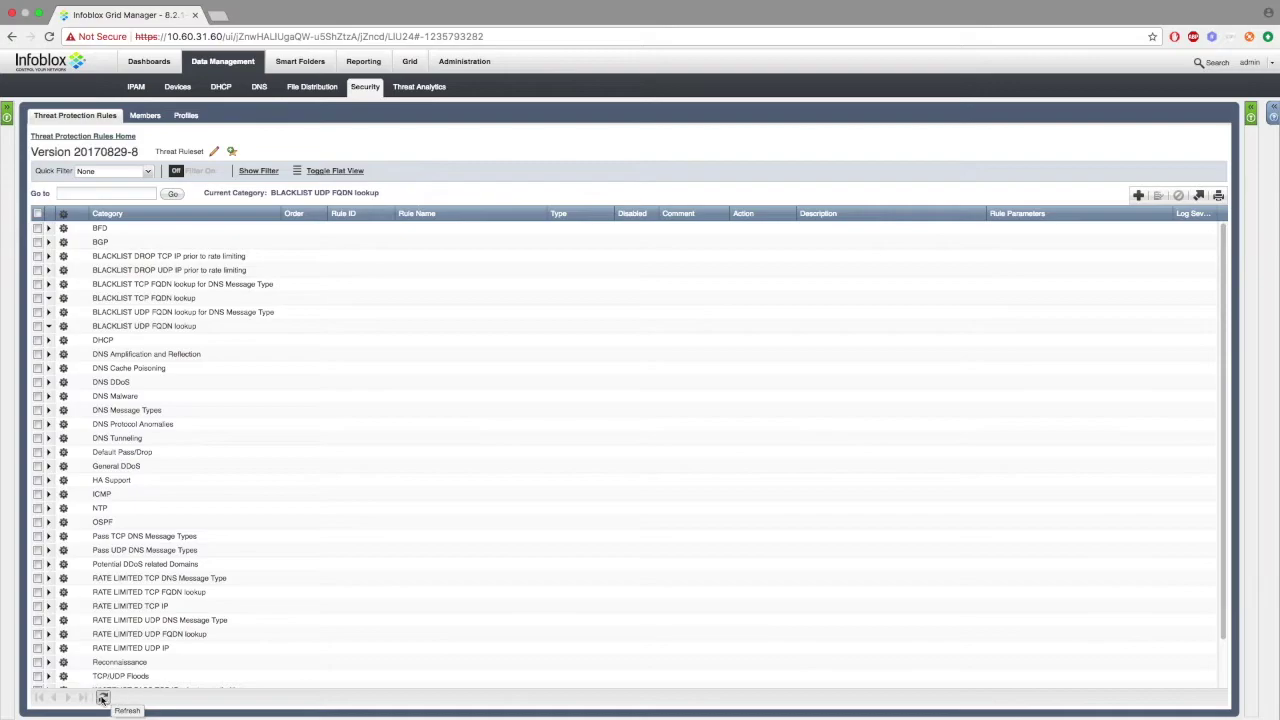
{"action": "left_click", "coordinate": [101, 699]}
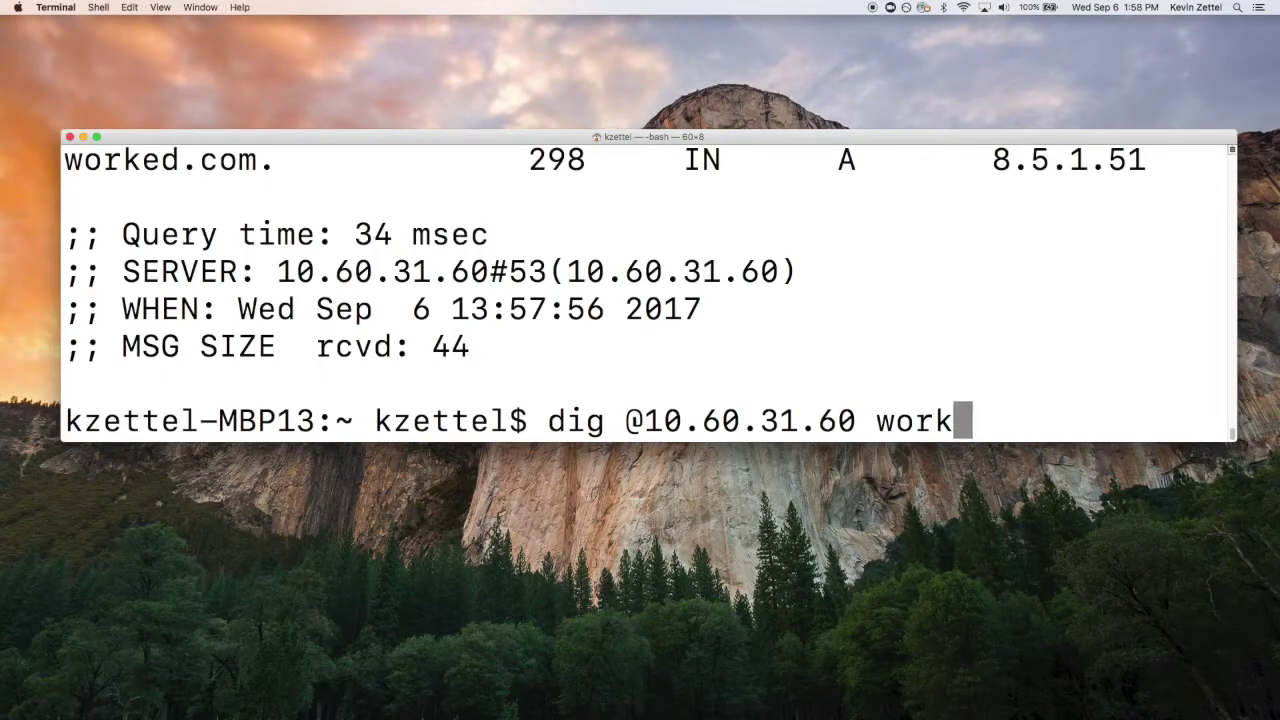
{"action": "type", "text": "example.com"}
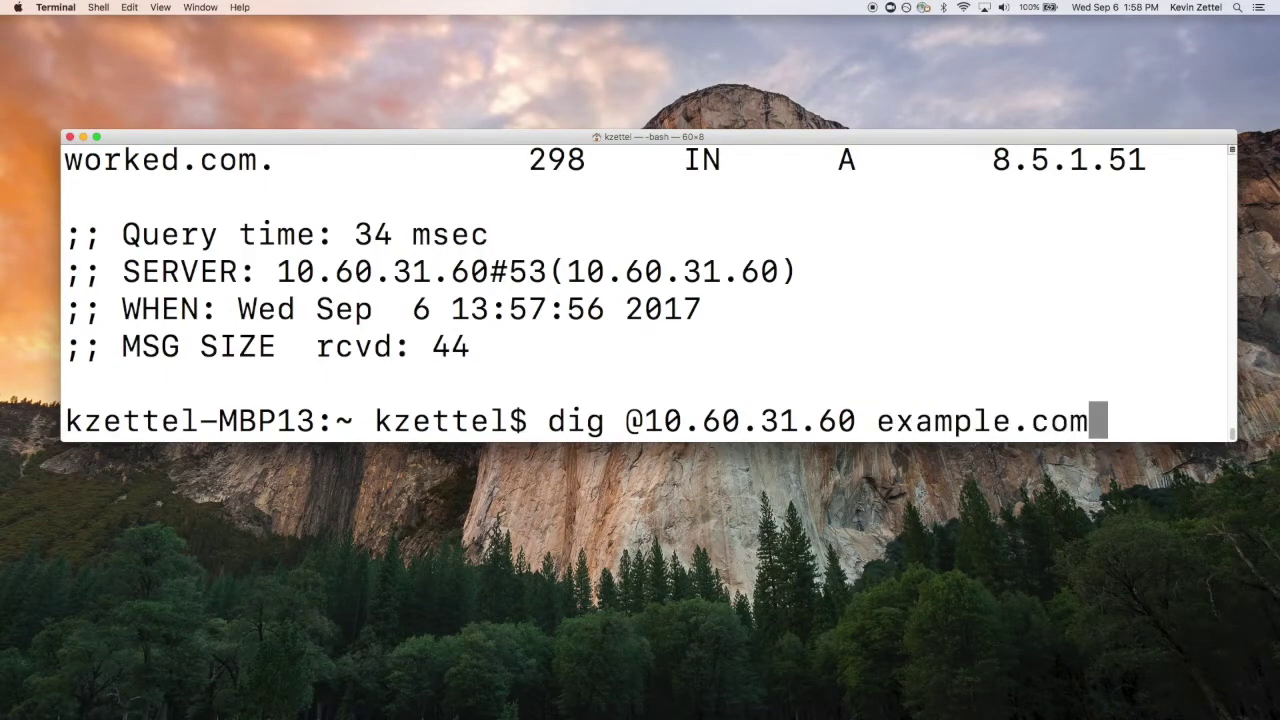
{"action": "key", "text": "Return"}
{"action": "key", "text": "Up"}
{"action": "key", "text": "Return"}
{"action": "key", "text": "Up"}
{"action": "key", "text": "Return"}
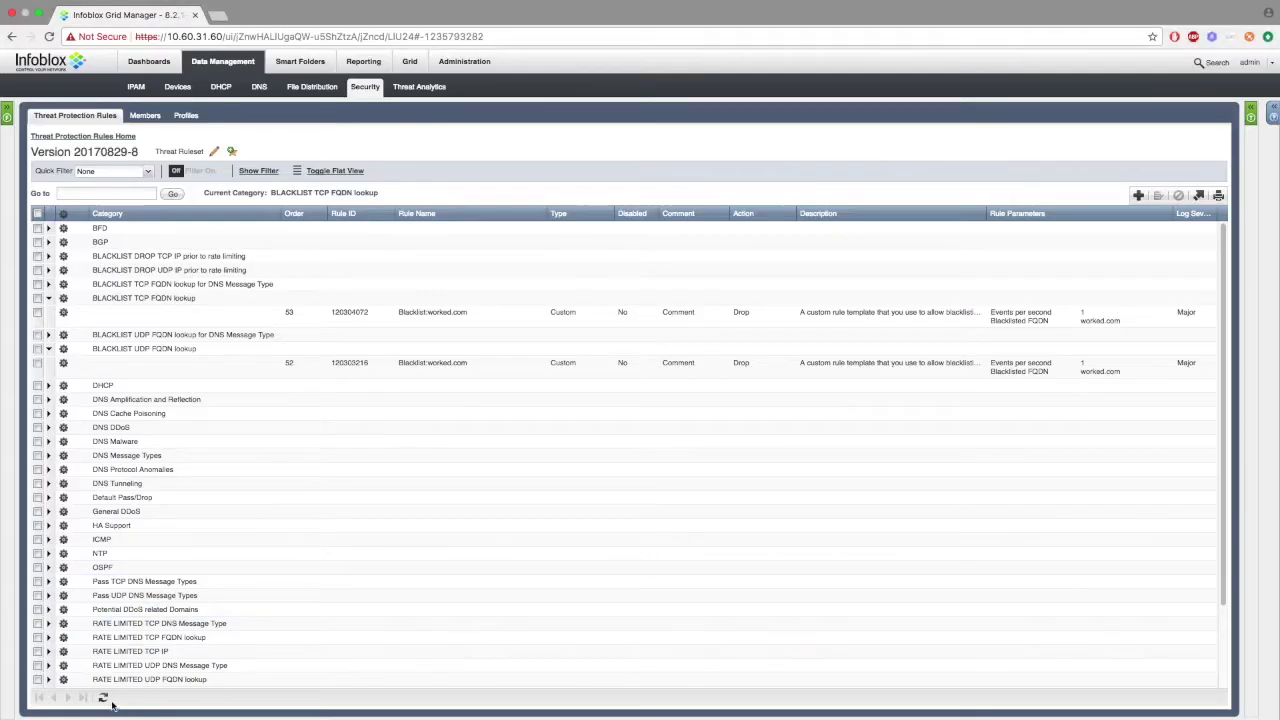
{"action": "left_click", "coordinate": [102, 697]}
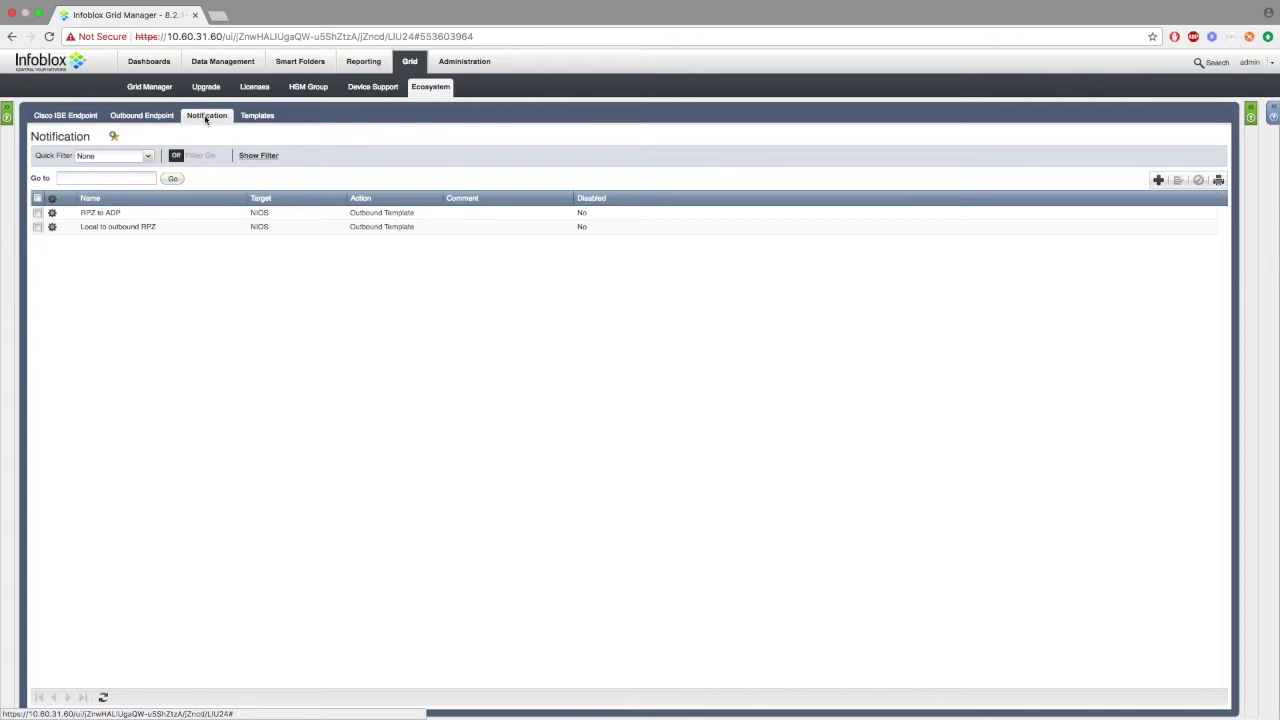
Change the Local to outbound RPZ notification's Max#OfRules template value from 3 to 1 and save it.
{"action": "left_click", "coordinate": [52, 226]}
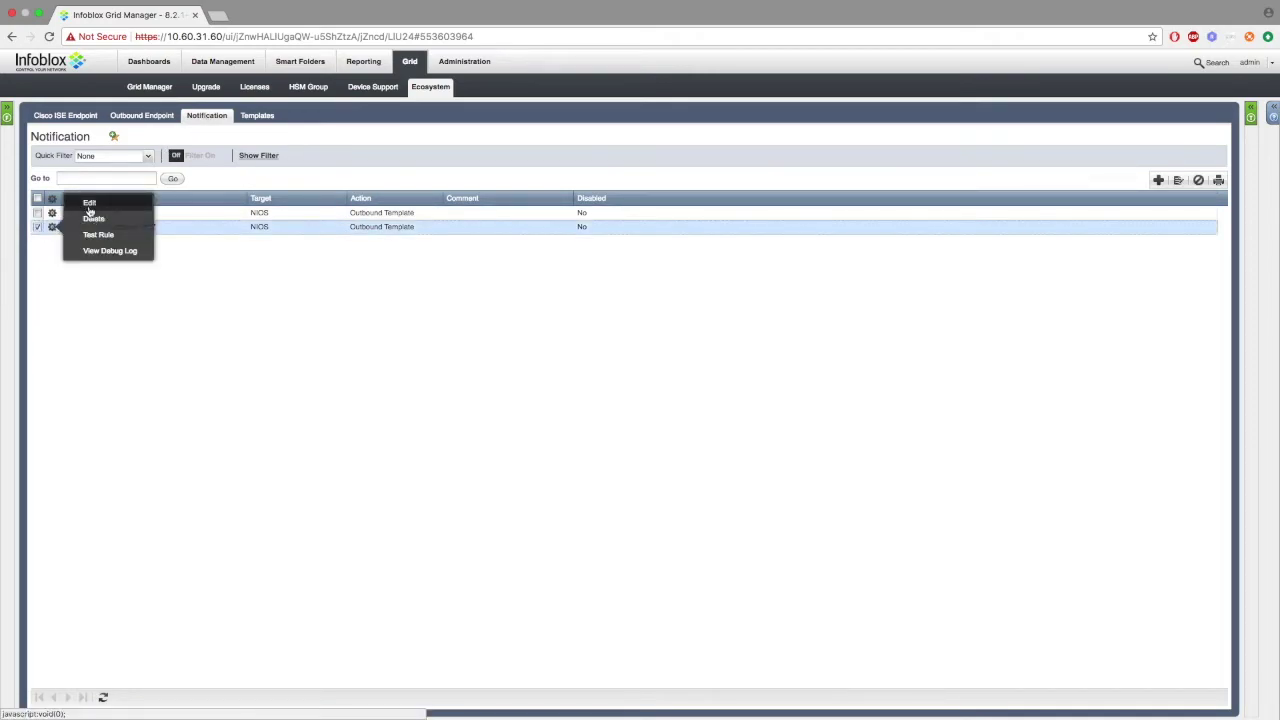
{"action": "left_click", "coordinate": [89, 206]}
{"action": "left_click", "coordinate": [420, 296]}
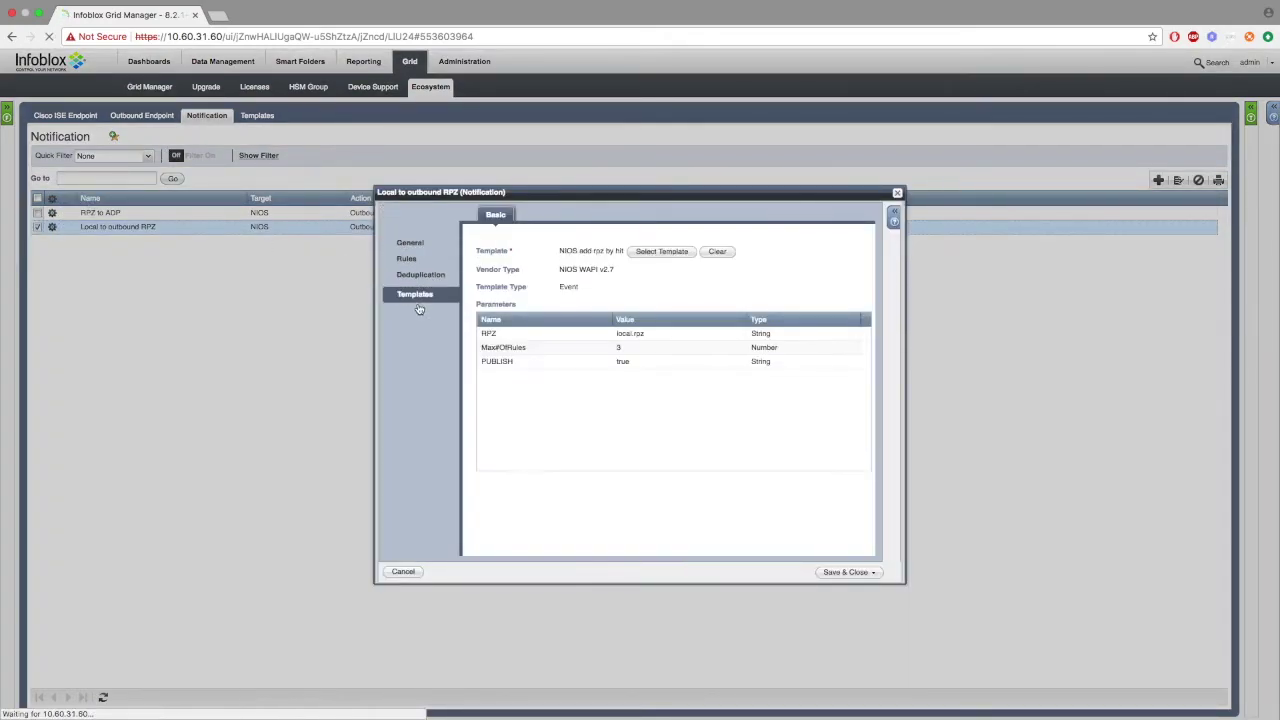
{"action": "double_click", "coordinate": [621, 347]}
{"action": "key", "text": "BackSpace"}
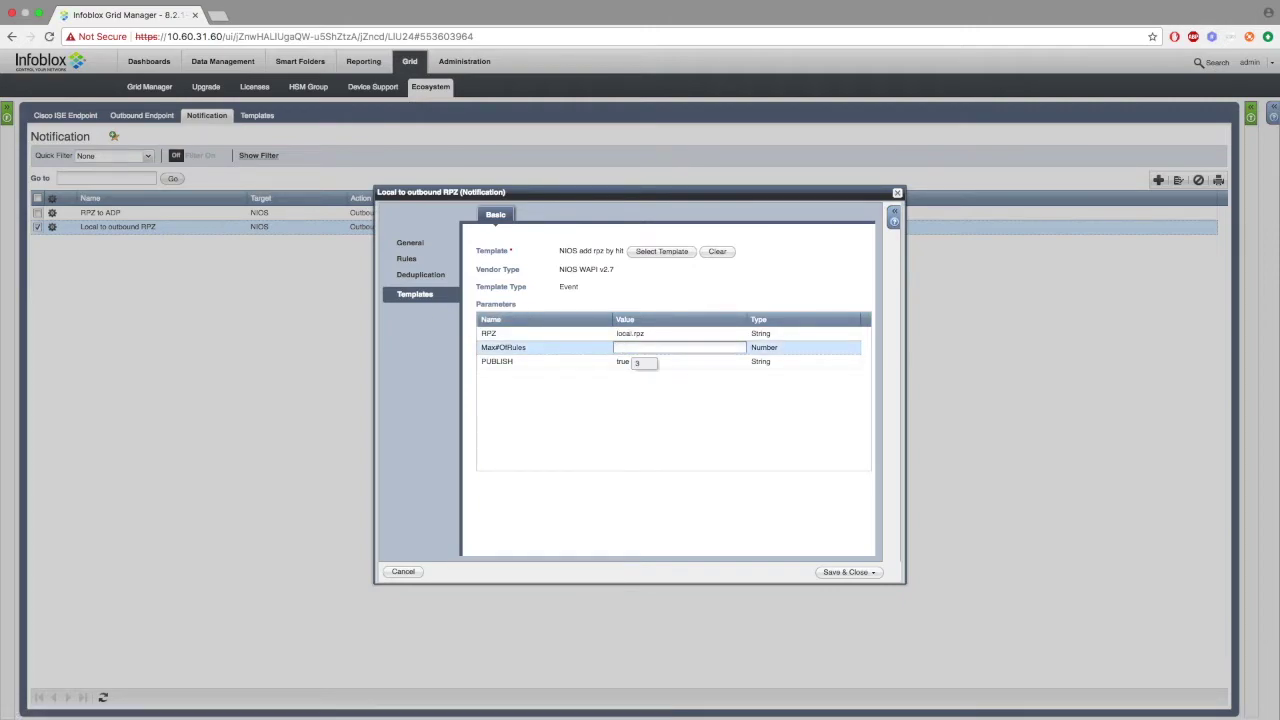
{"action": "type", "text": "1"}
{"action": "left_click", "coordinate": [845, 571]}
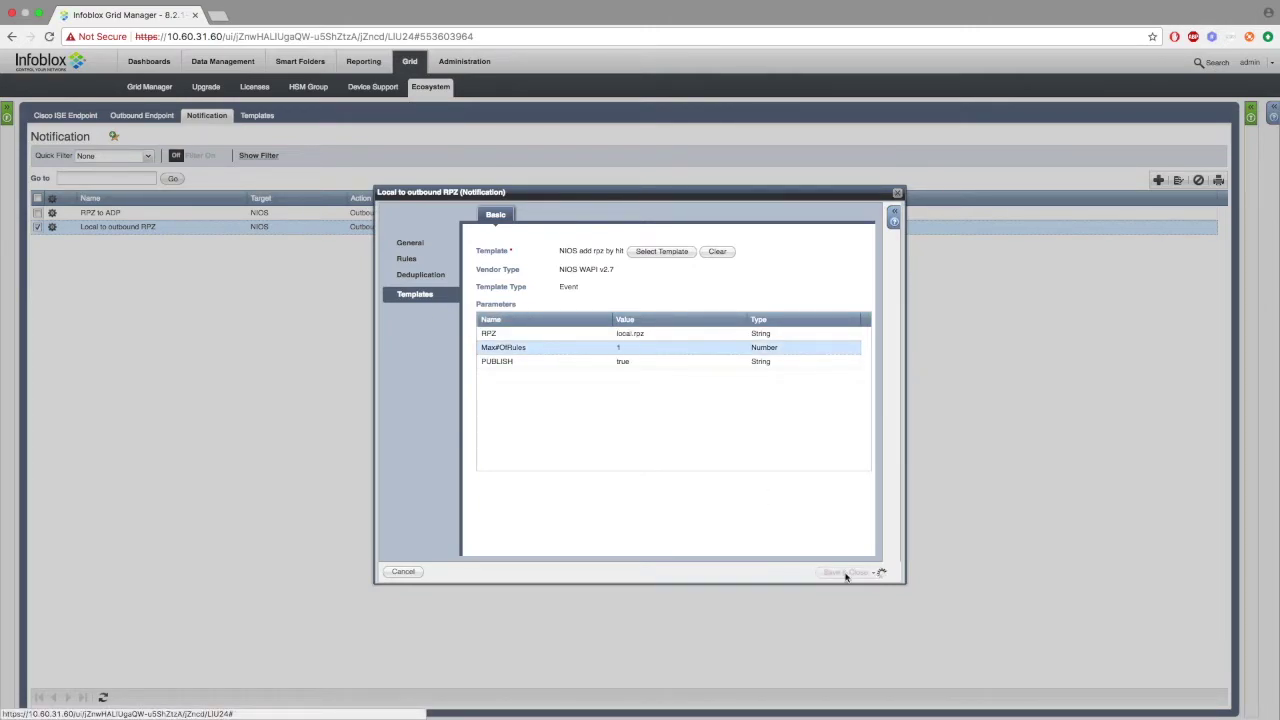
{"action": "left_click", "coordinate": [235, 68]}
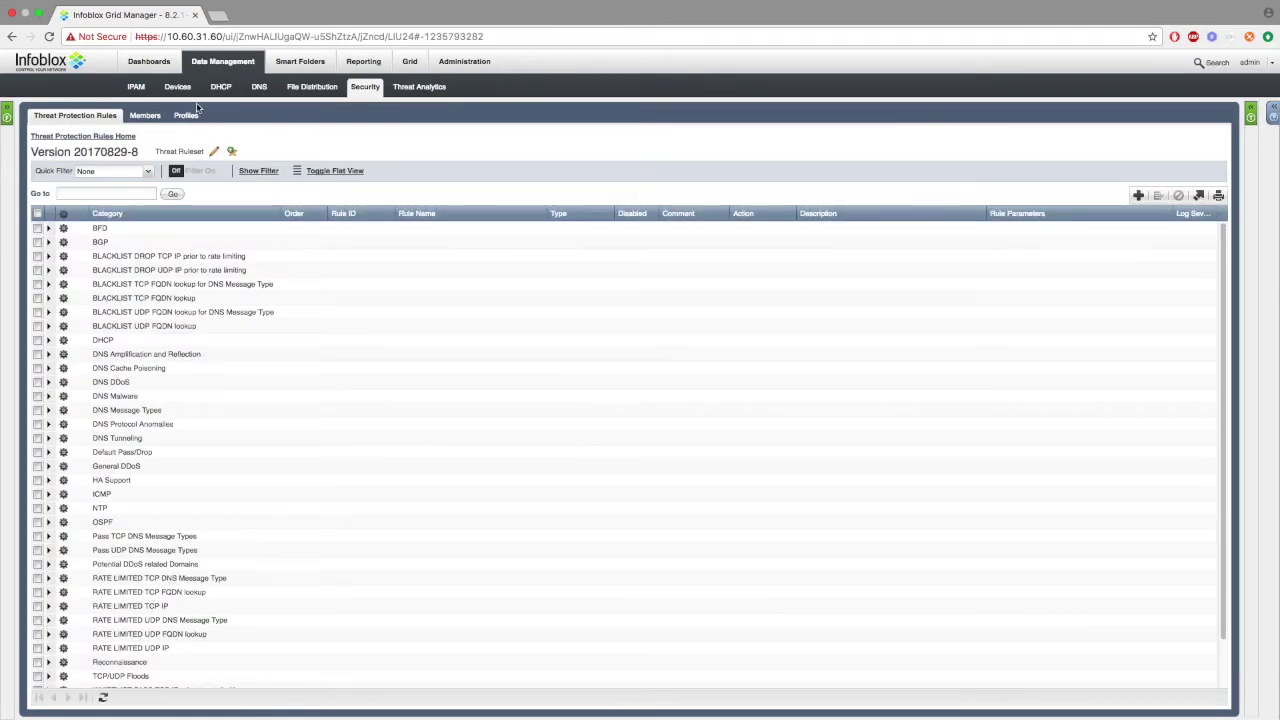
Delete example.com and test.com from local.rpz, leaving only worked.com.
{"action": "left_click", "coordinate": [259, 88]}
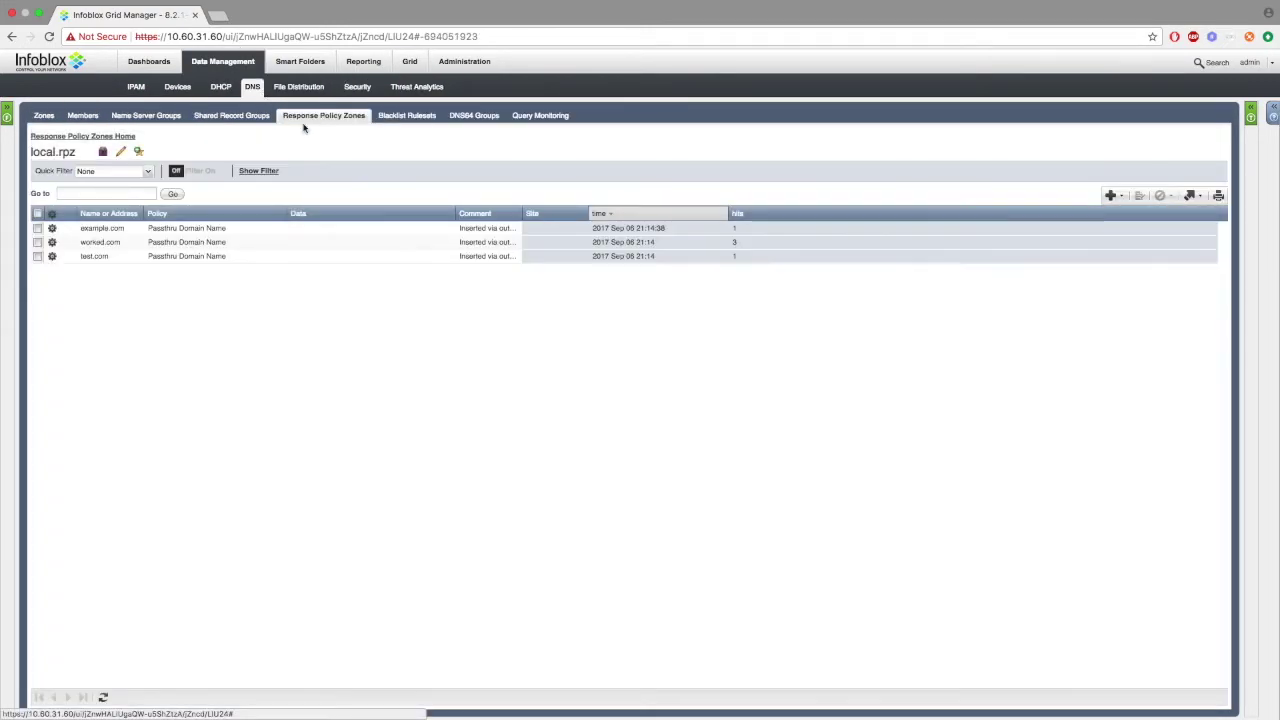
{"action": "left_click", "coordinate": [37, 256]}
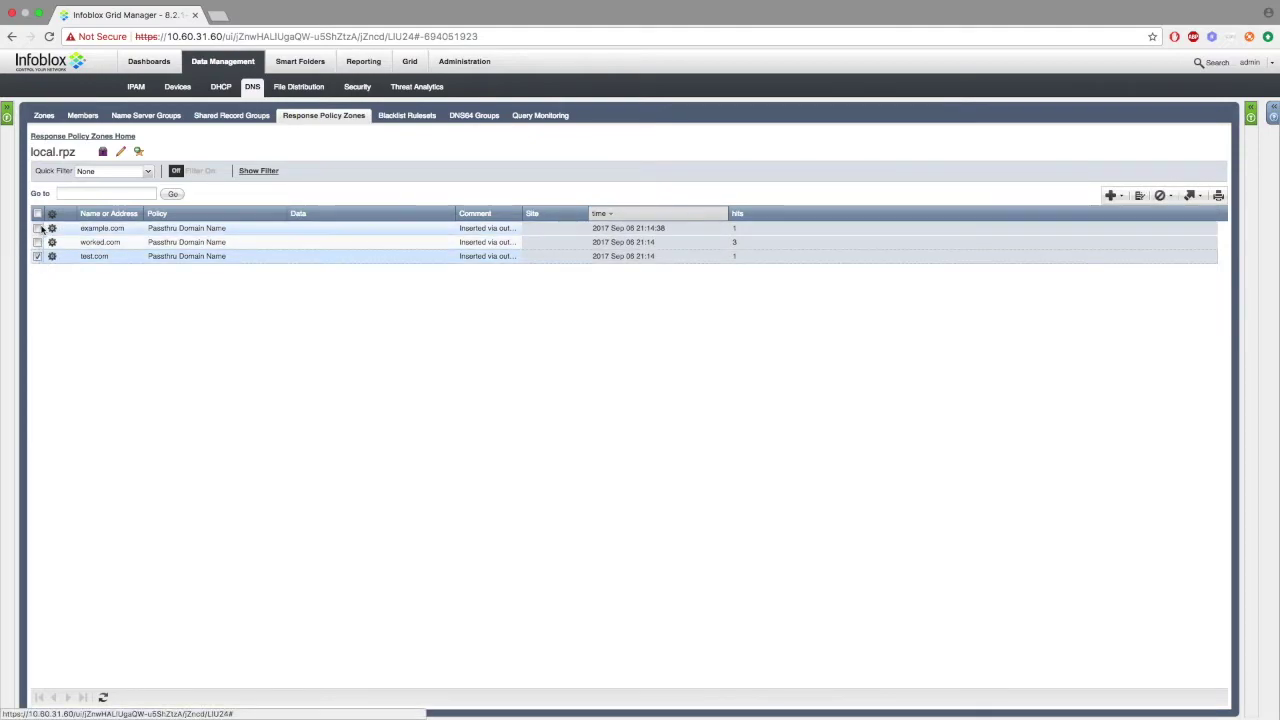
{"action": "left_click", "coordinate": [37, 228]}
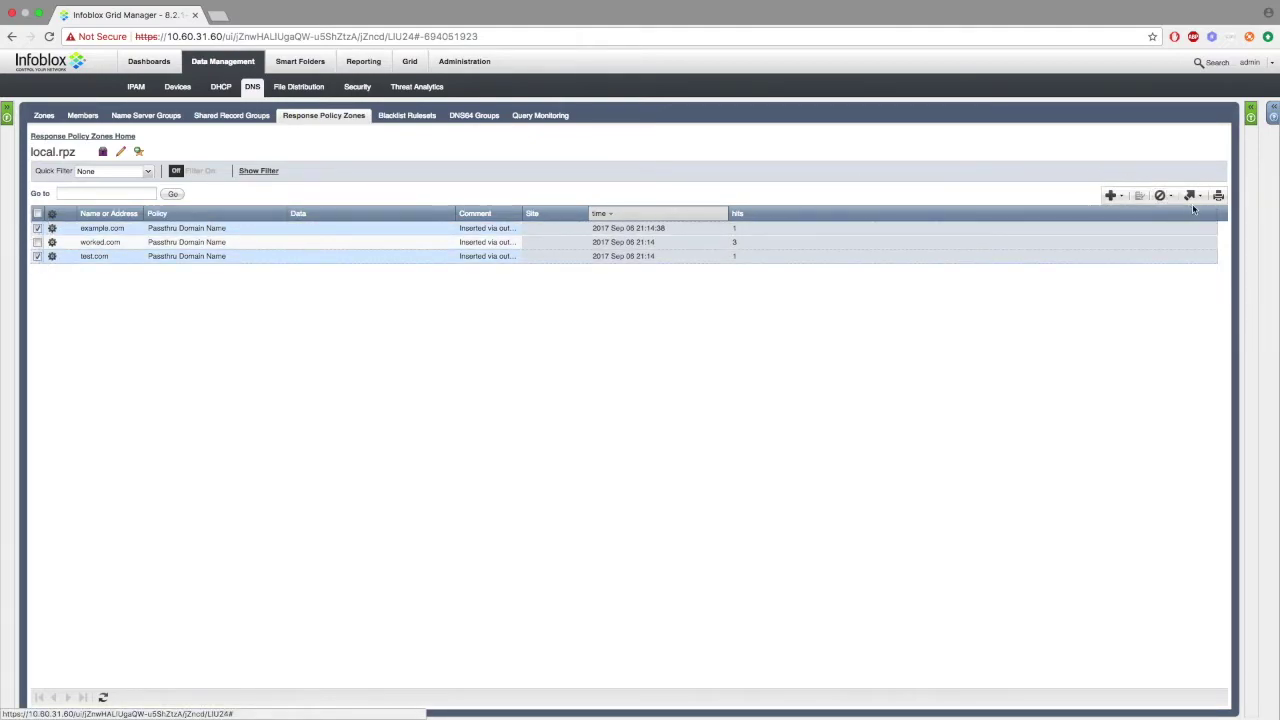
{"action": "left_click", "coordinate": [1160, 196]}
{"action": "left_click", "coordinate": [790, 426]}
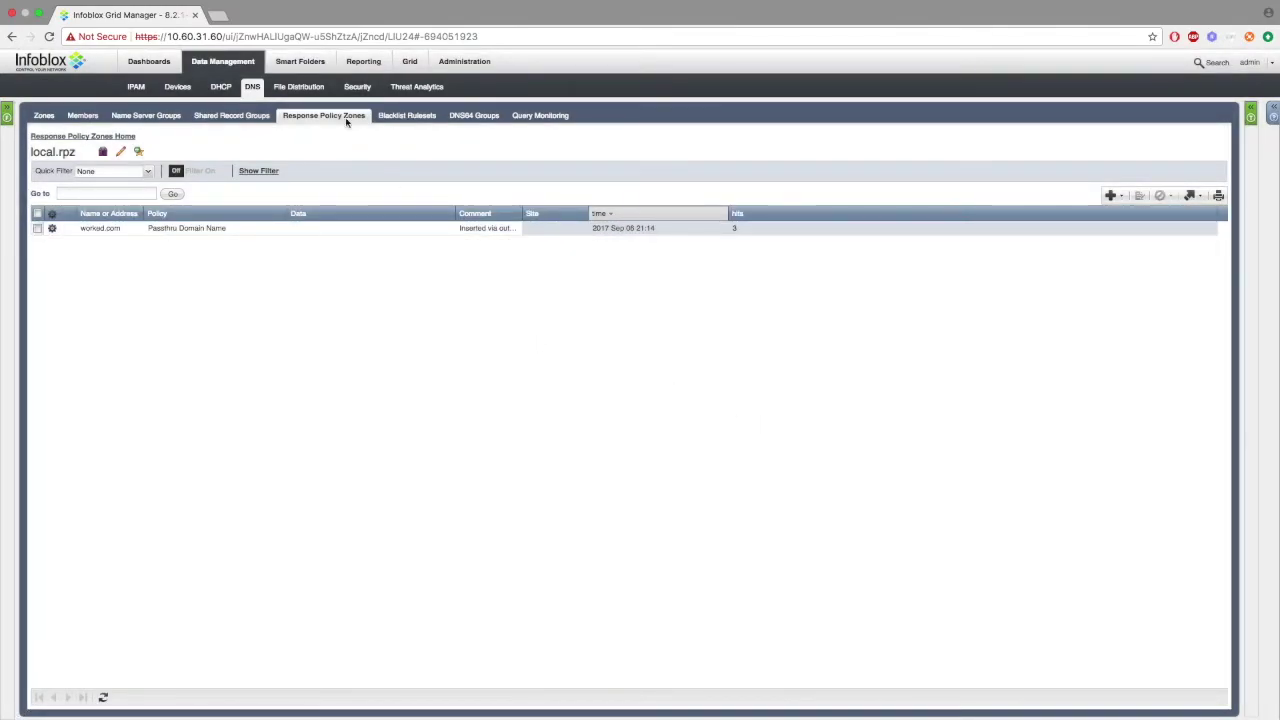
Expand the BLACKLIST TCP and UDP FQDN lookup rule categories in Threat Protection Rules.
{"action": "left_click", "coordinate": [357, 88]}
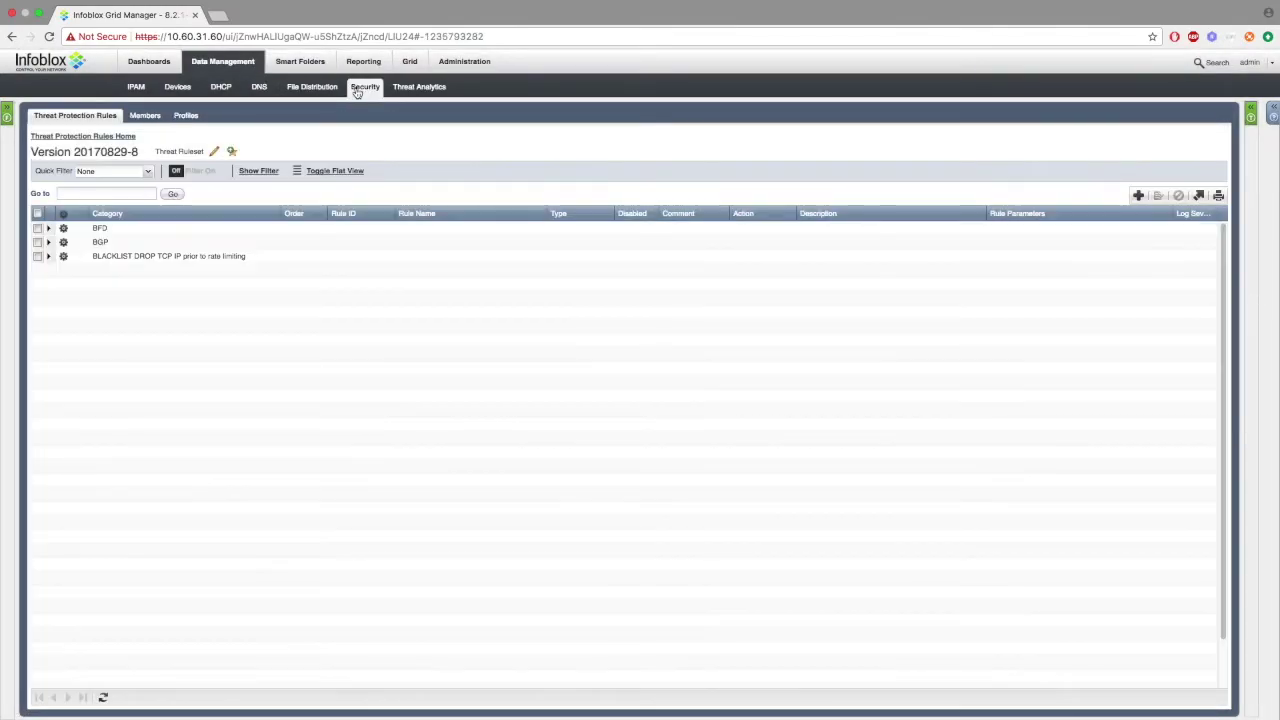
{"action": "left_click", "coordinate": [48, 298]}
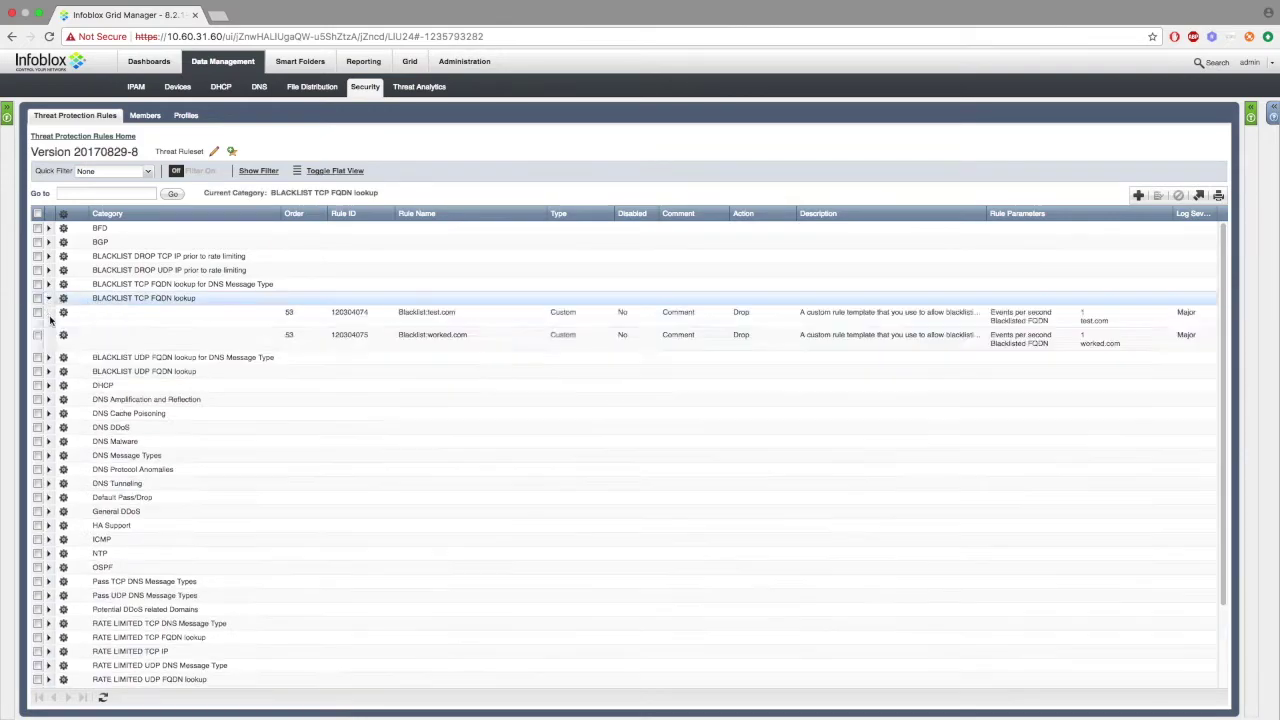
{"action": "left_click", "coordinate": [48, 371]}
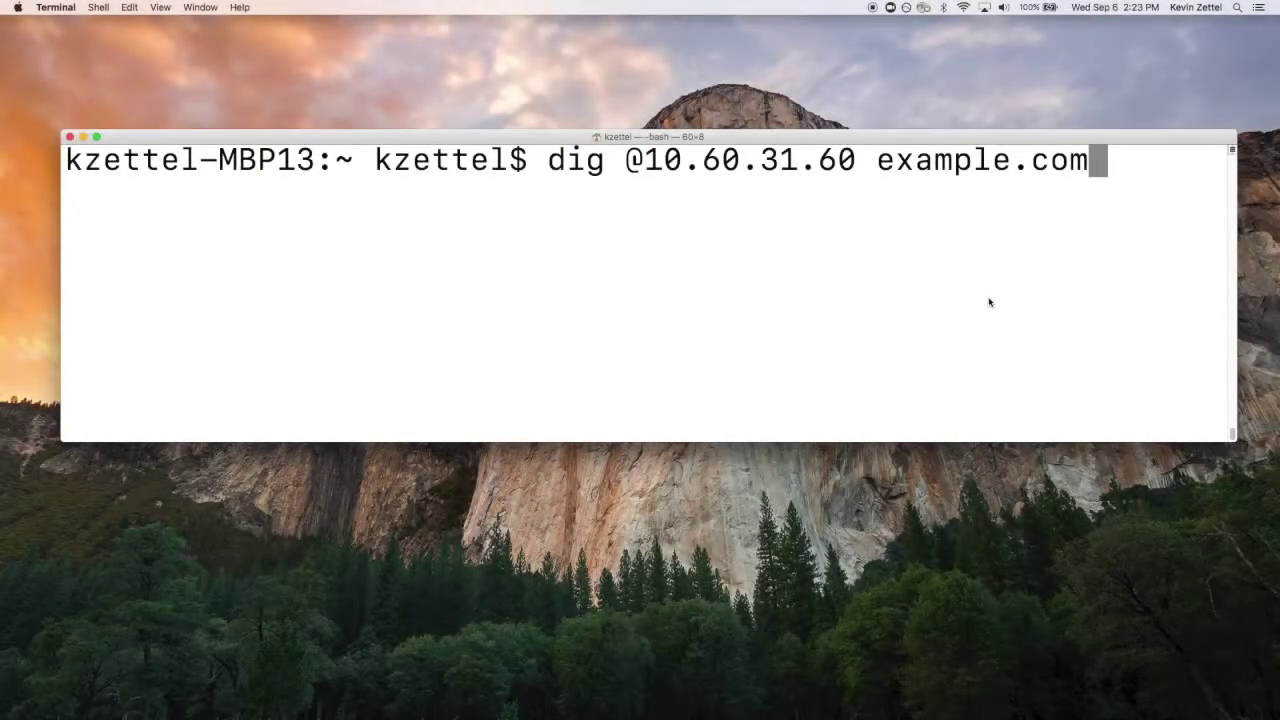
{"action": "key", "text": "Return"}
{"action": "key", "text": "Up"}
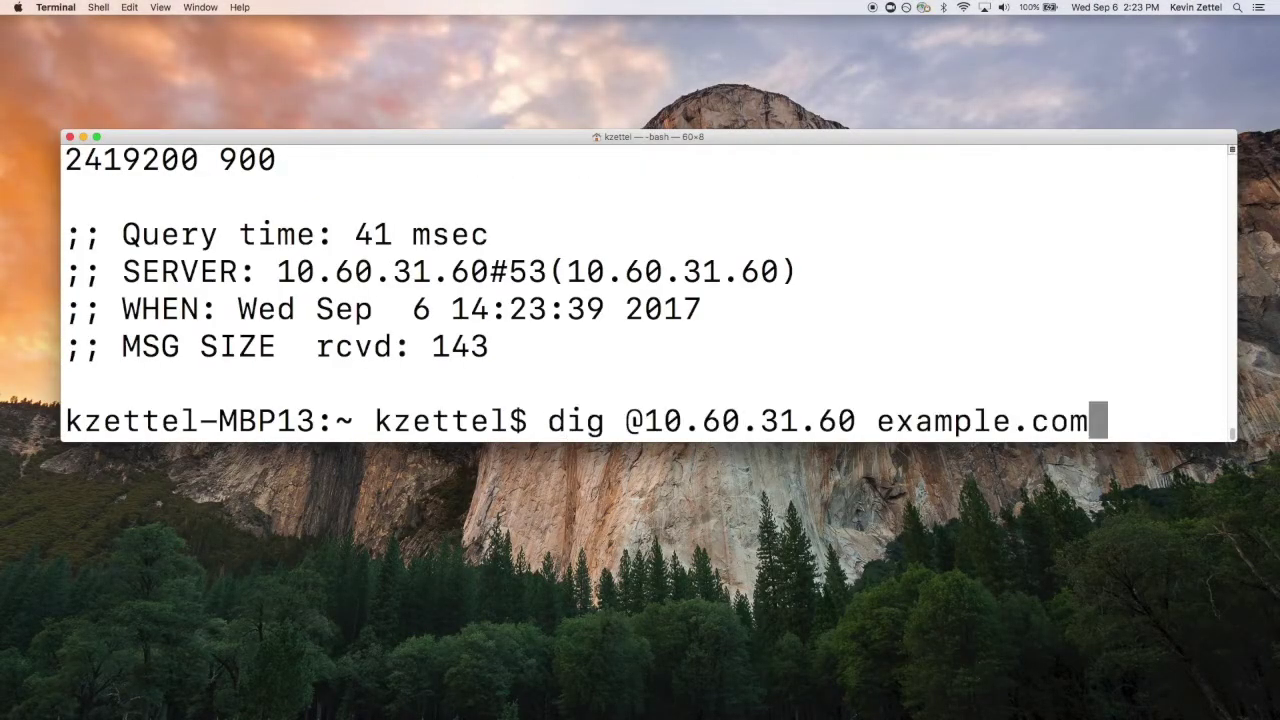
{"action": "key", "text": "Return"}
{"action": "key", "text": "Up"}
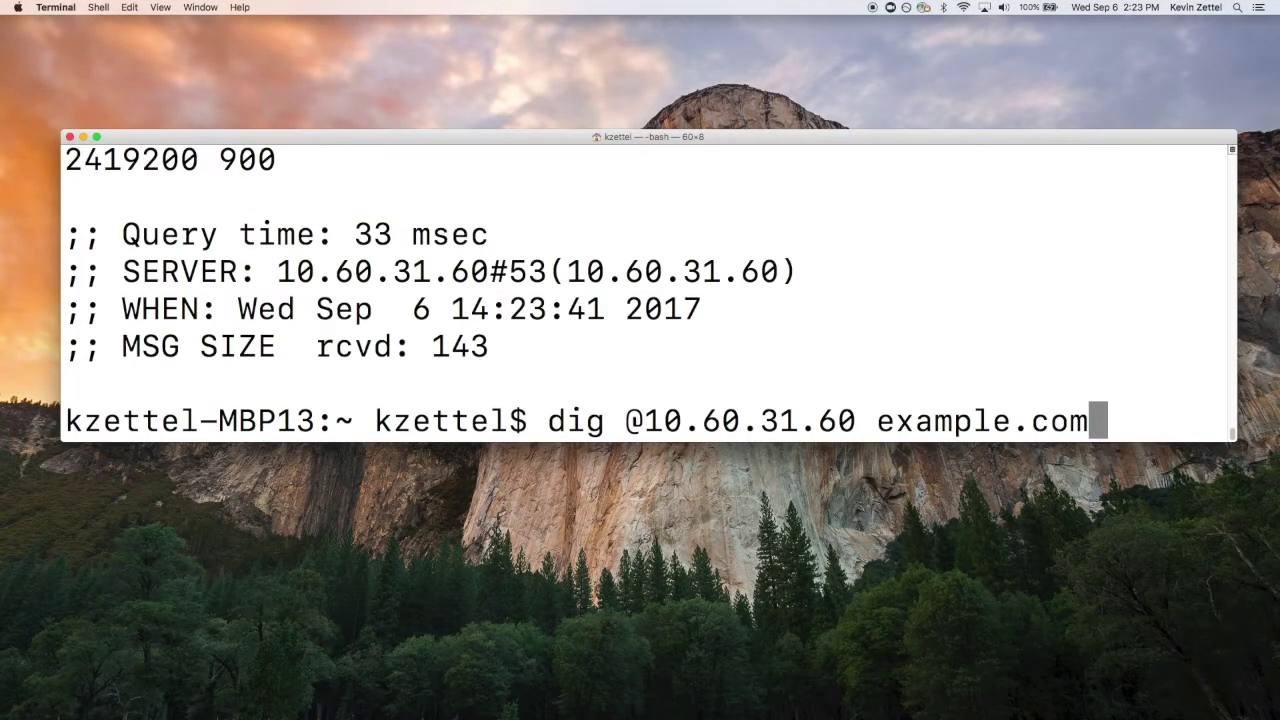
{"action": "key", "text": "Return"}
{"action": "key", "text": "Up"}
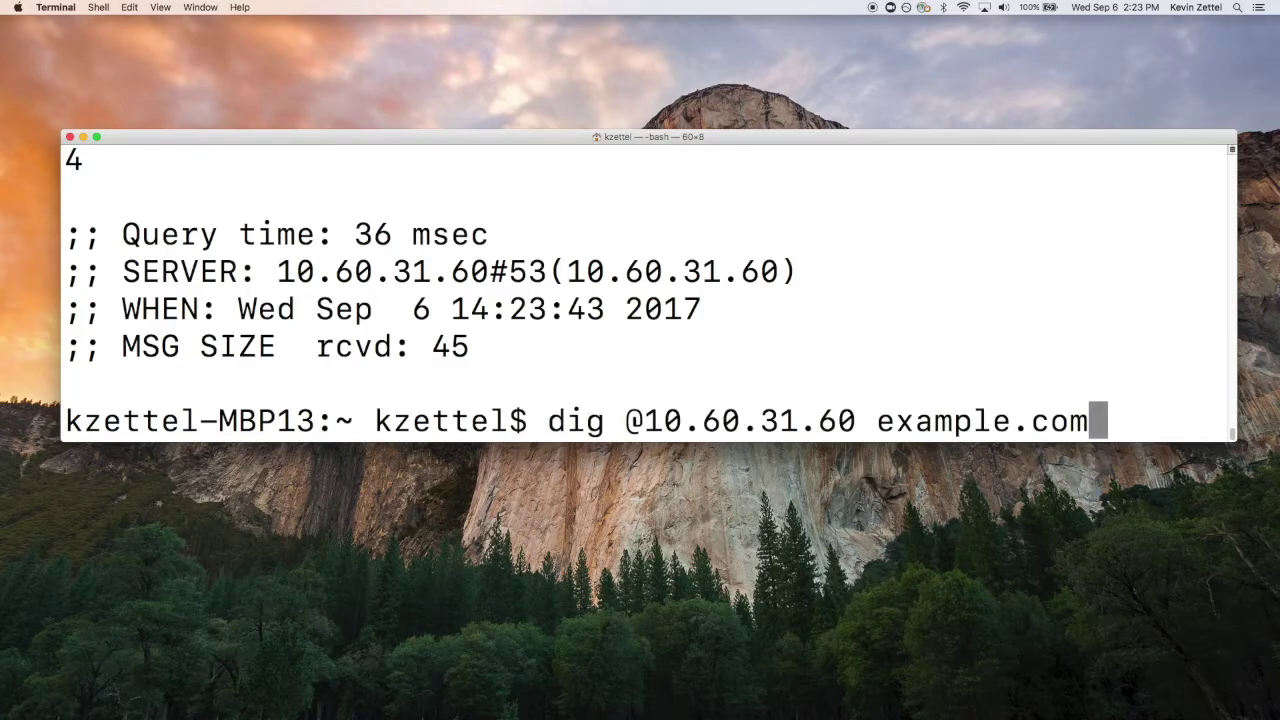
{"action": "key", "text": "Return"}
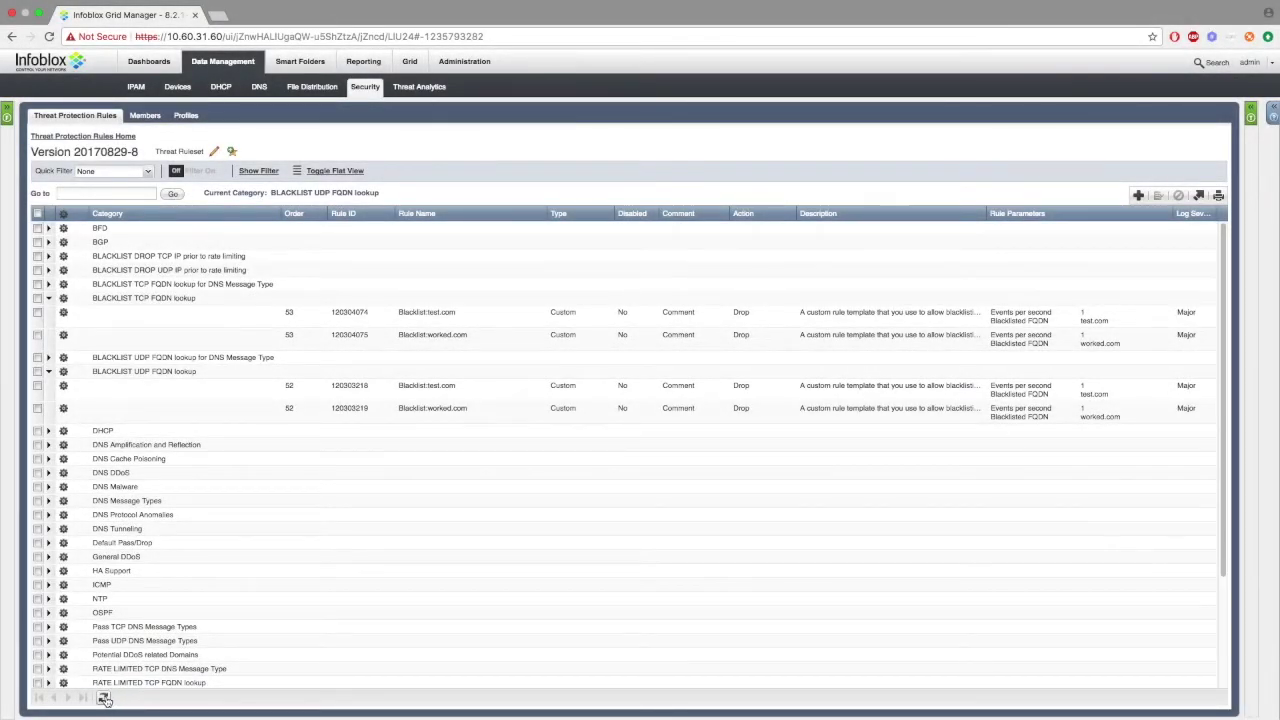
Refresh the threat rules until Blacklist:example.com rules appear, then open the local.rpz zone.
{"action": "left_click", "coordinate": [104, 698]}
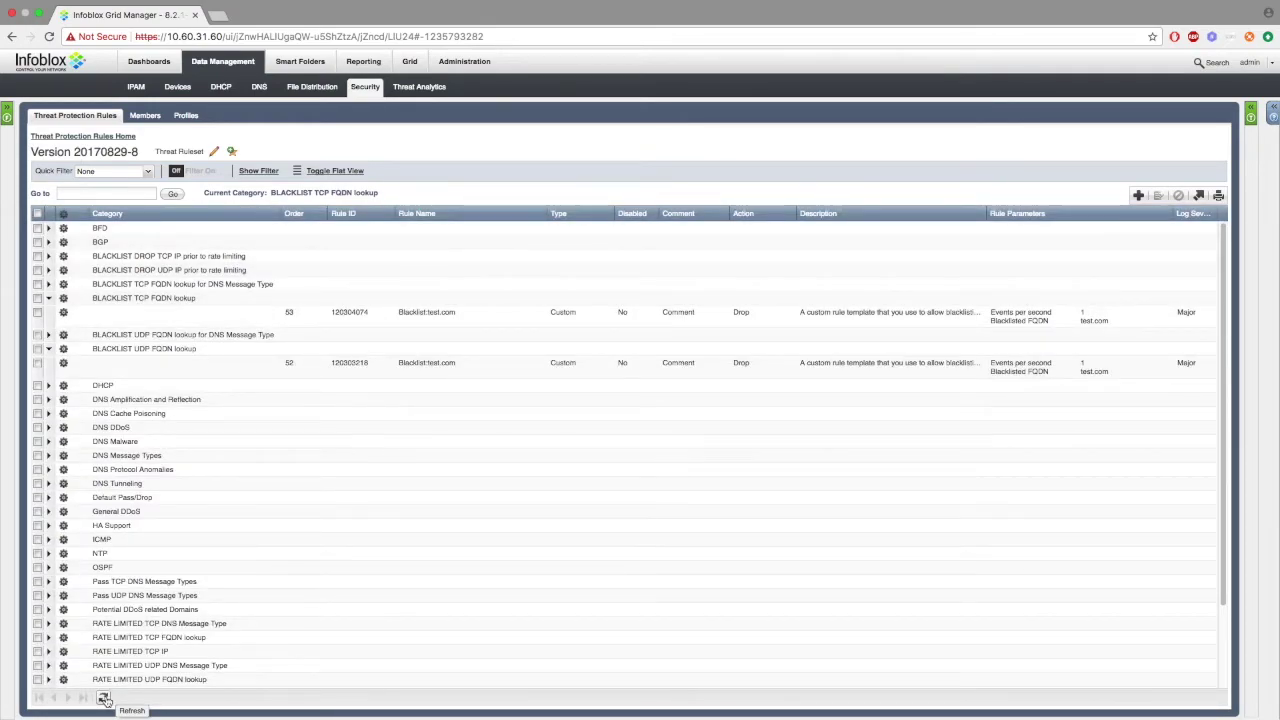
{"action": "left_click", "coordinate": [104, 698]}
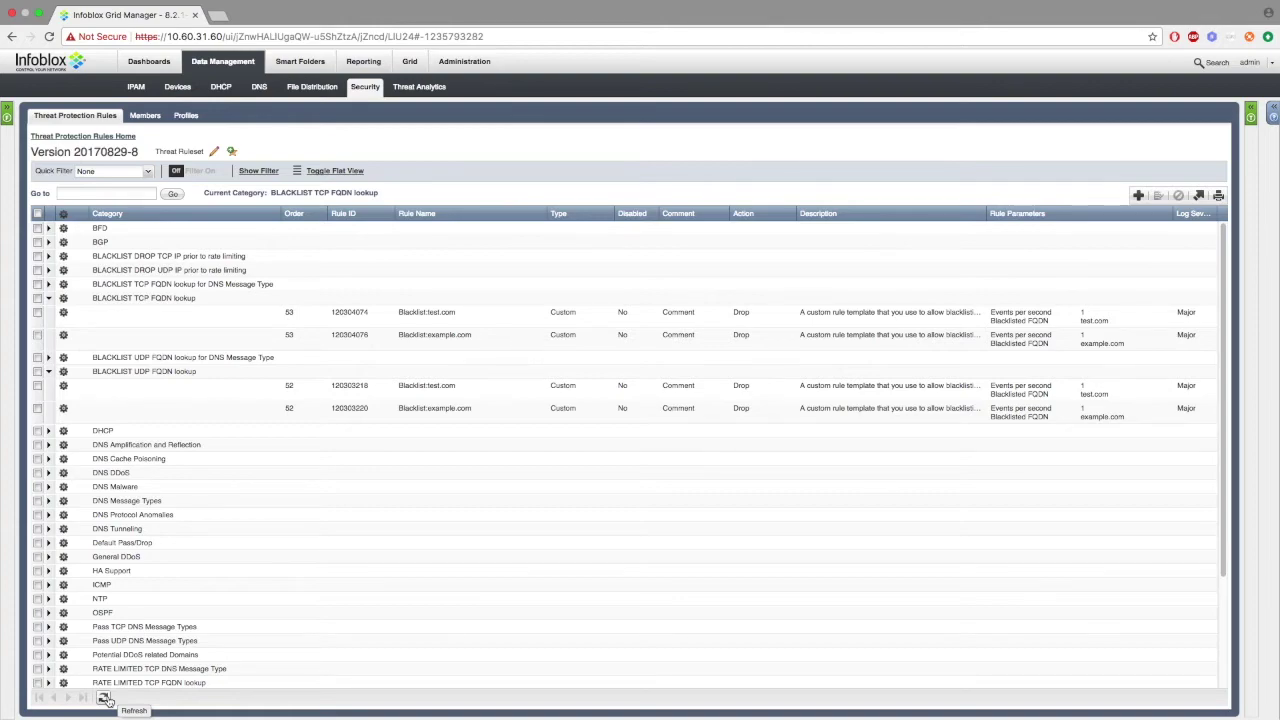
{"action": "left_click", "coordinate": [104, 698]}
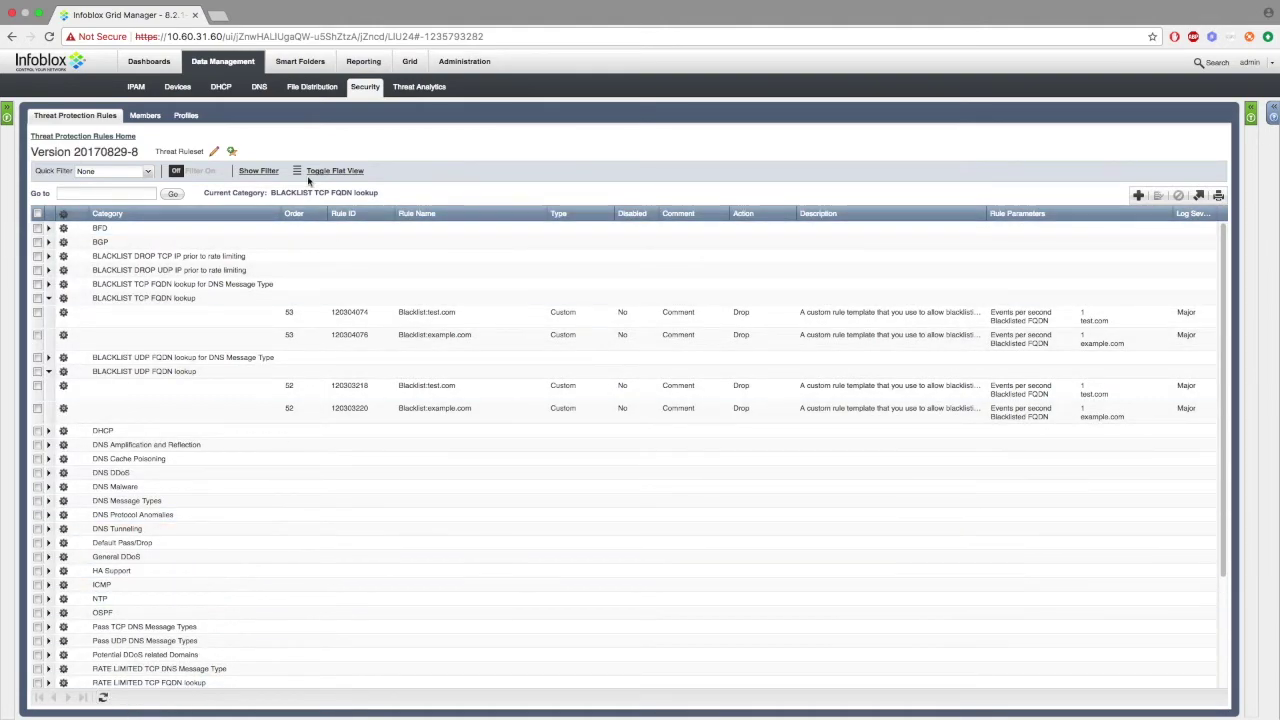
{"action": "left_click", "coordinate": [257, 88]}
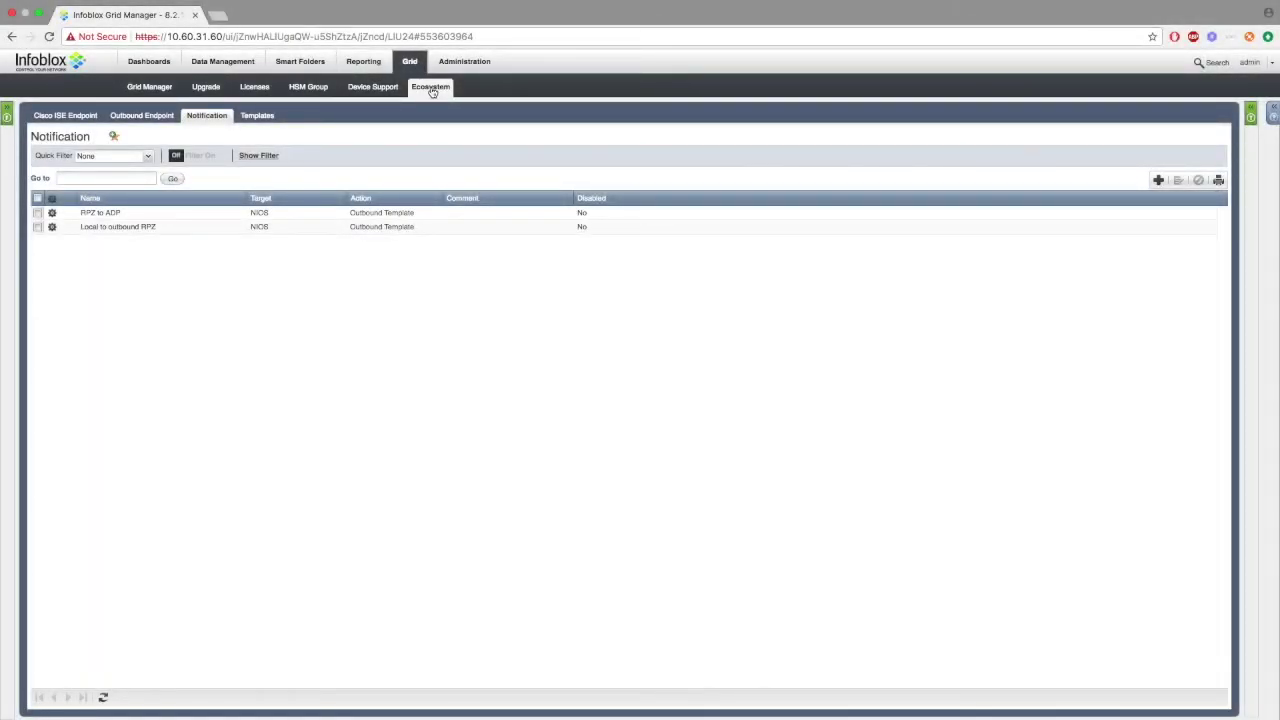
Edit the RPZ to ADP notification's Max#OfRules template value and save it.
{"action": "left_click", "coordinate": [52, 212]}
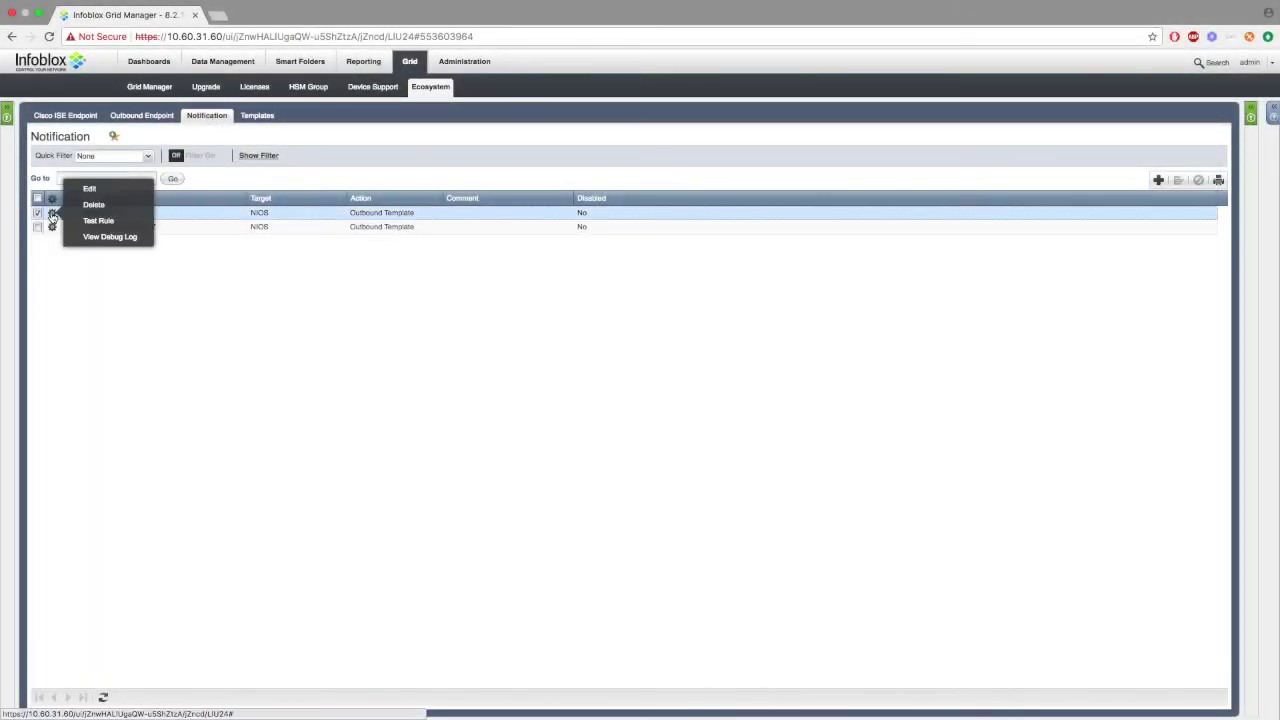
{"action": "left_click", "coordinate": [89, 188]}
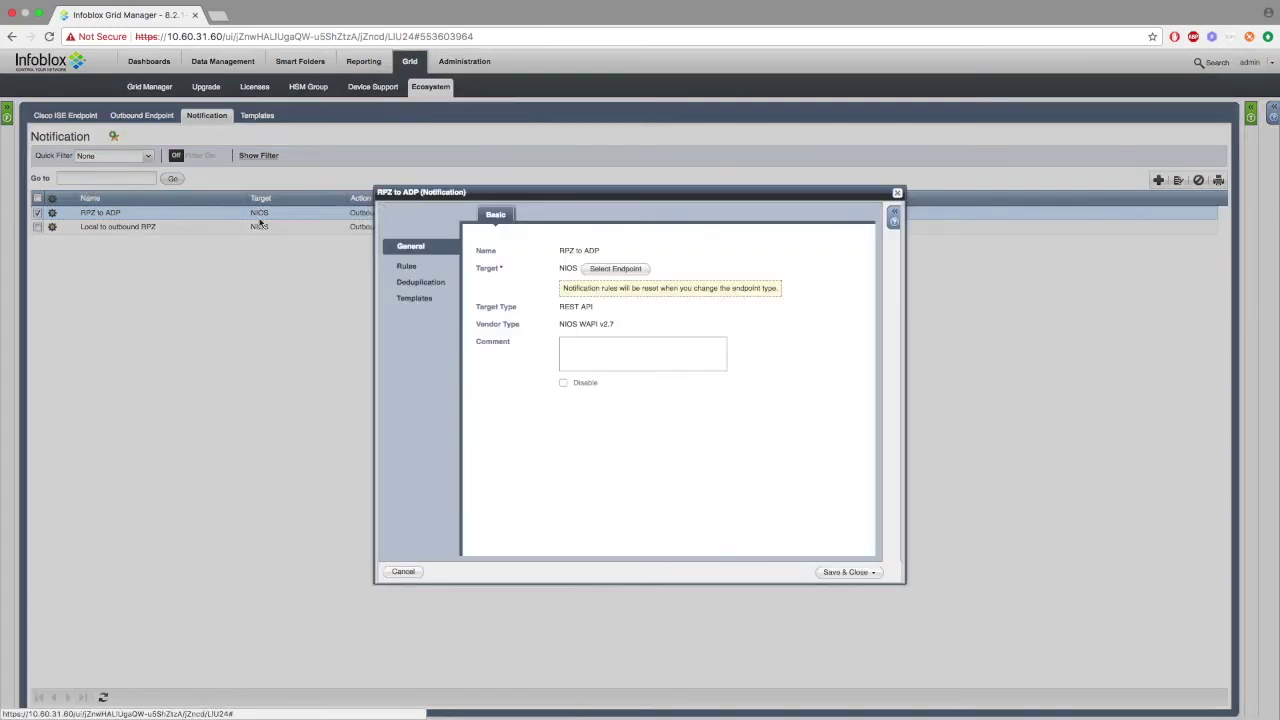
{"action": "left_click", "coordinate": [413, 299]}
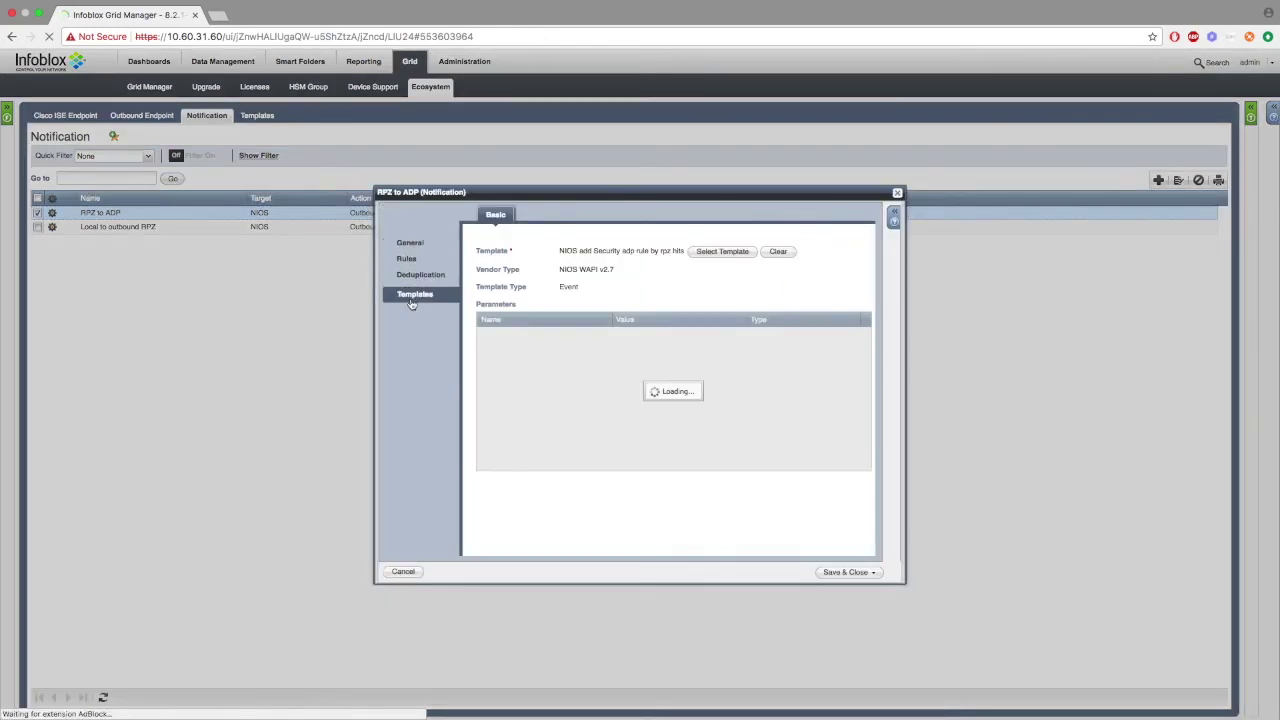
{"action": "left_click", "coordinate": [634, 419]}
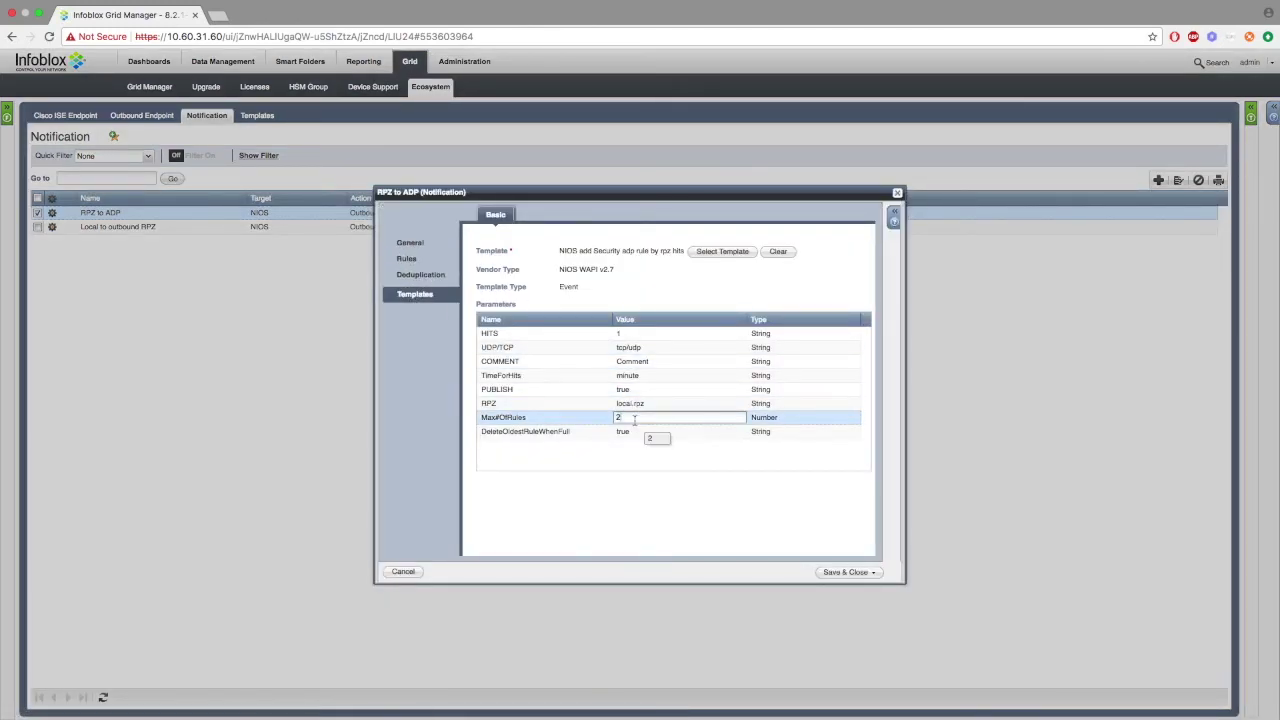
{"action": "type", "text": "2"}
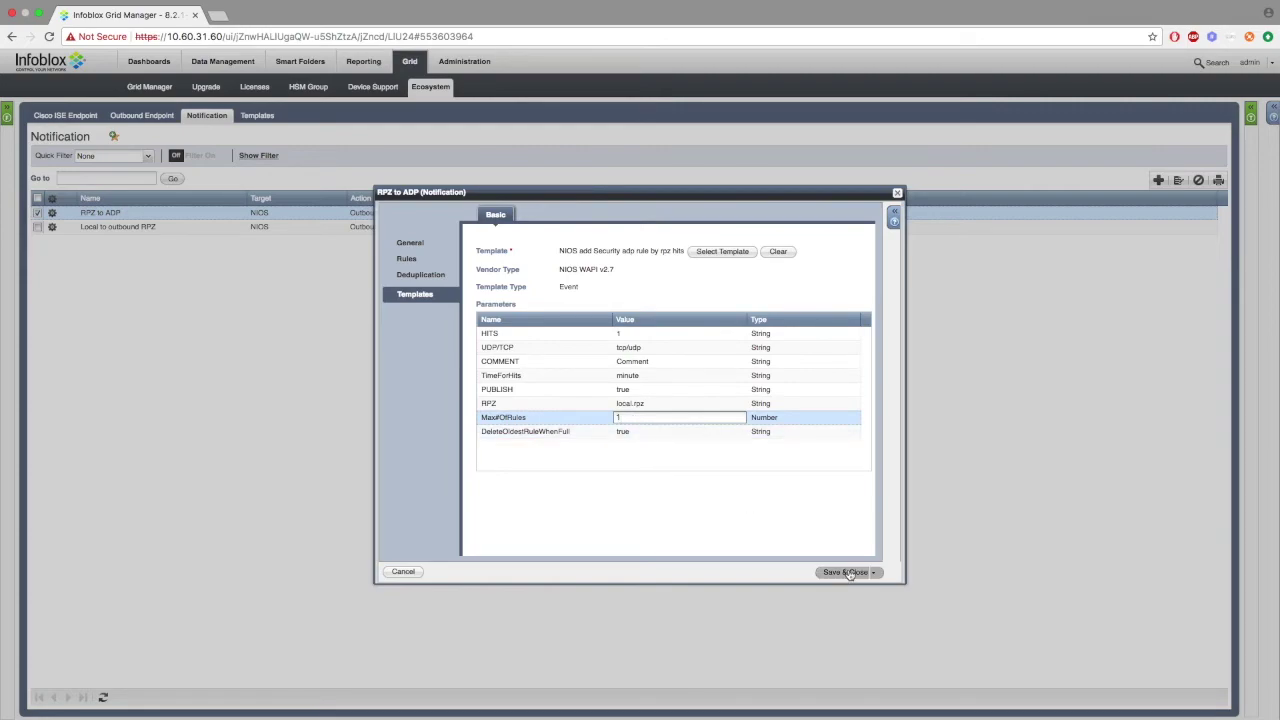
{"action": "left_click", "coordinate": [848, 572]}
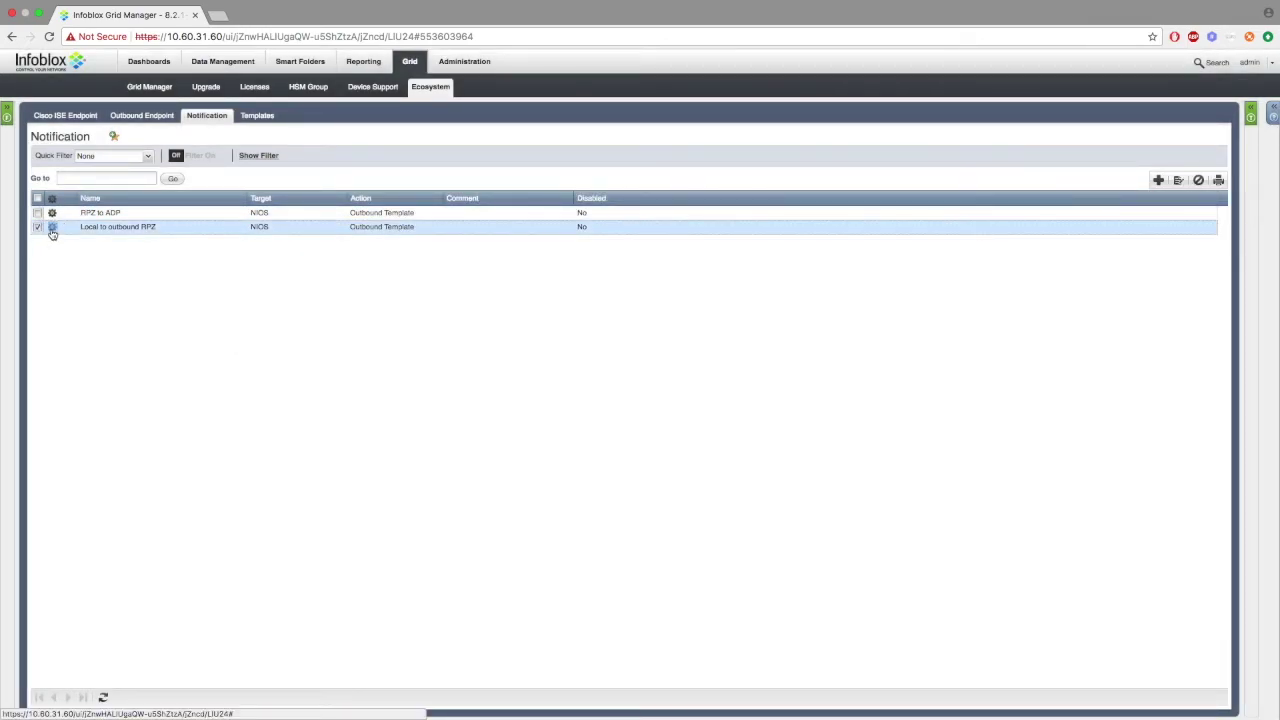
Edit the Local to outbound RPZ notification's Max#OfRules value and save it.
{"action": "left_click", "coordinate": [52, 227]}
{"action": "left_click", "coordinate": [91, 205]}
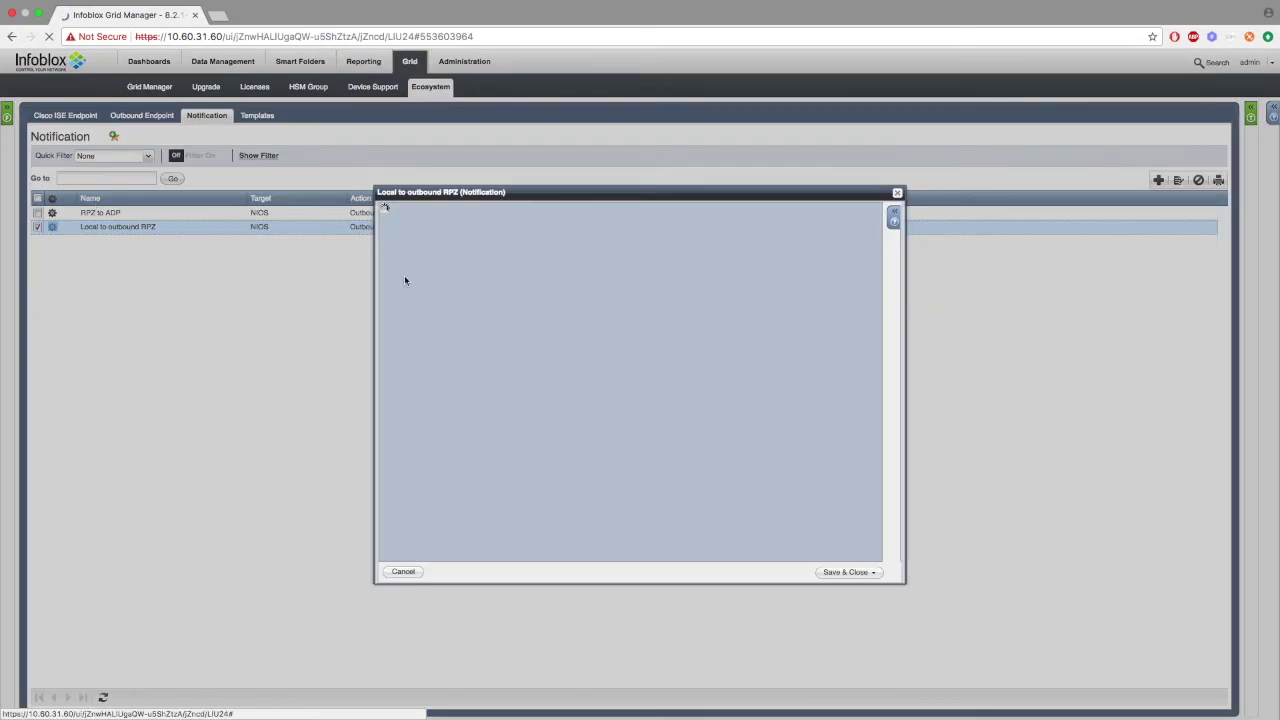
{"action": "left_click", "coordinate": [415, 299]}
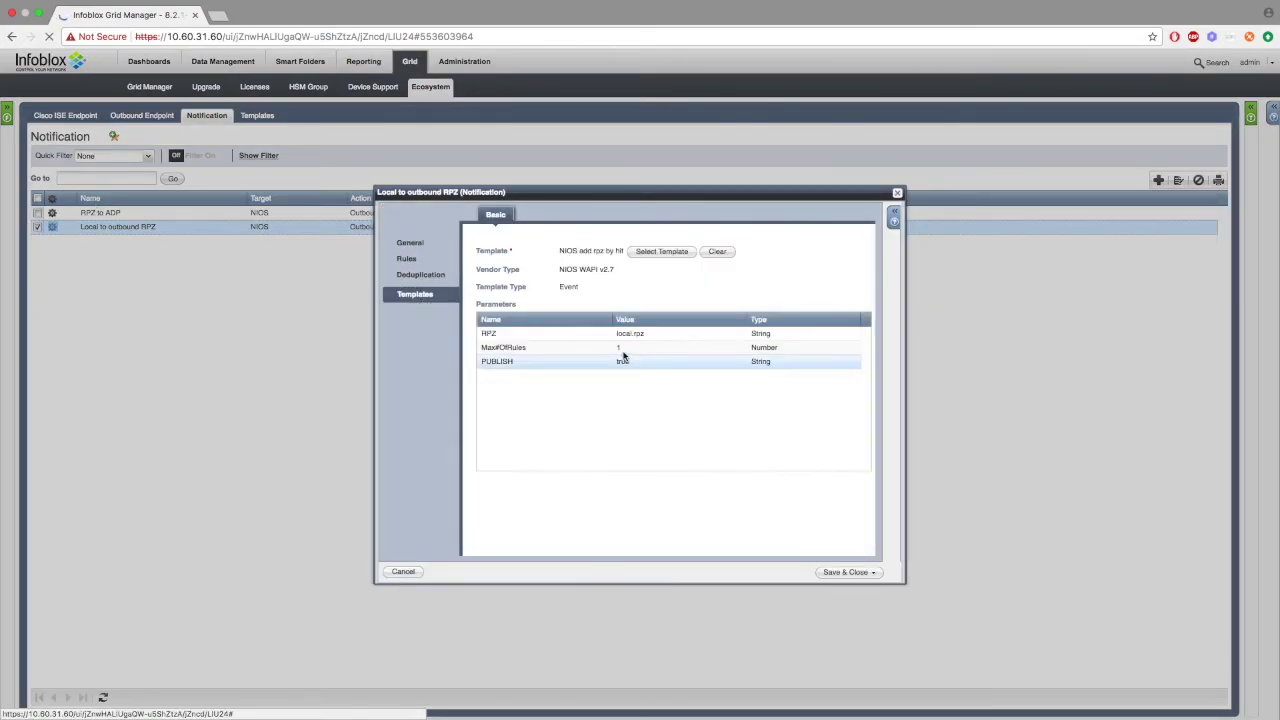
{"action": "left_click", "coordinate": [620, 345]}
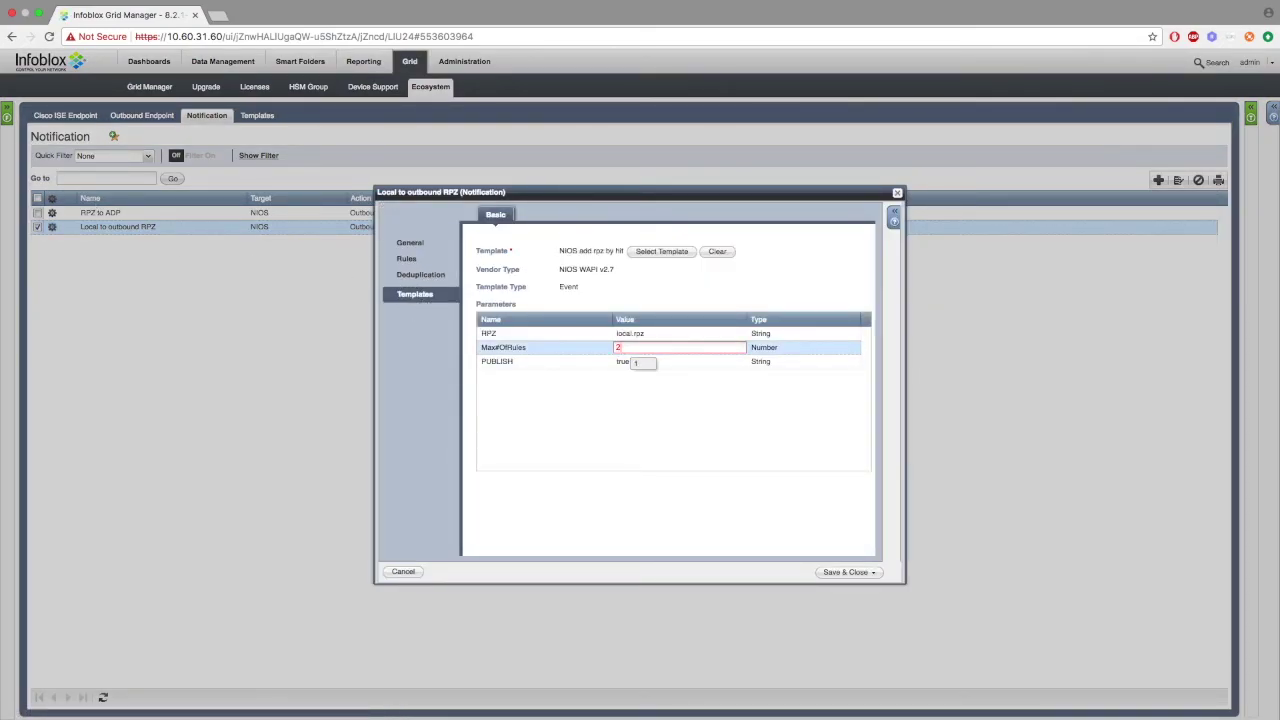
{"action": "left_click", "coordinate": [846, 571]}
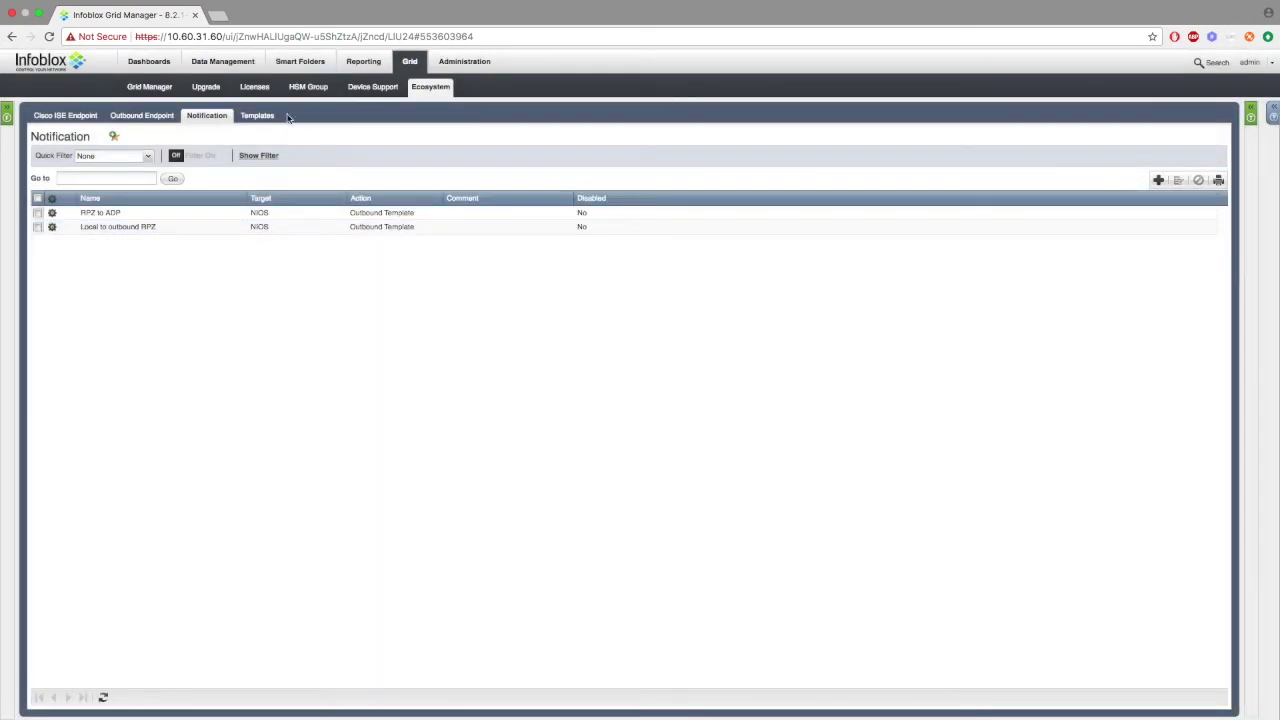
Select the four Blacklist rules under the TCP and UDP FQDN lookup categories.
{"action": "left_click", "coordinate": [223, 61]}
{"action": "left_click", "coordinate": [365, 86]}
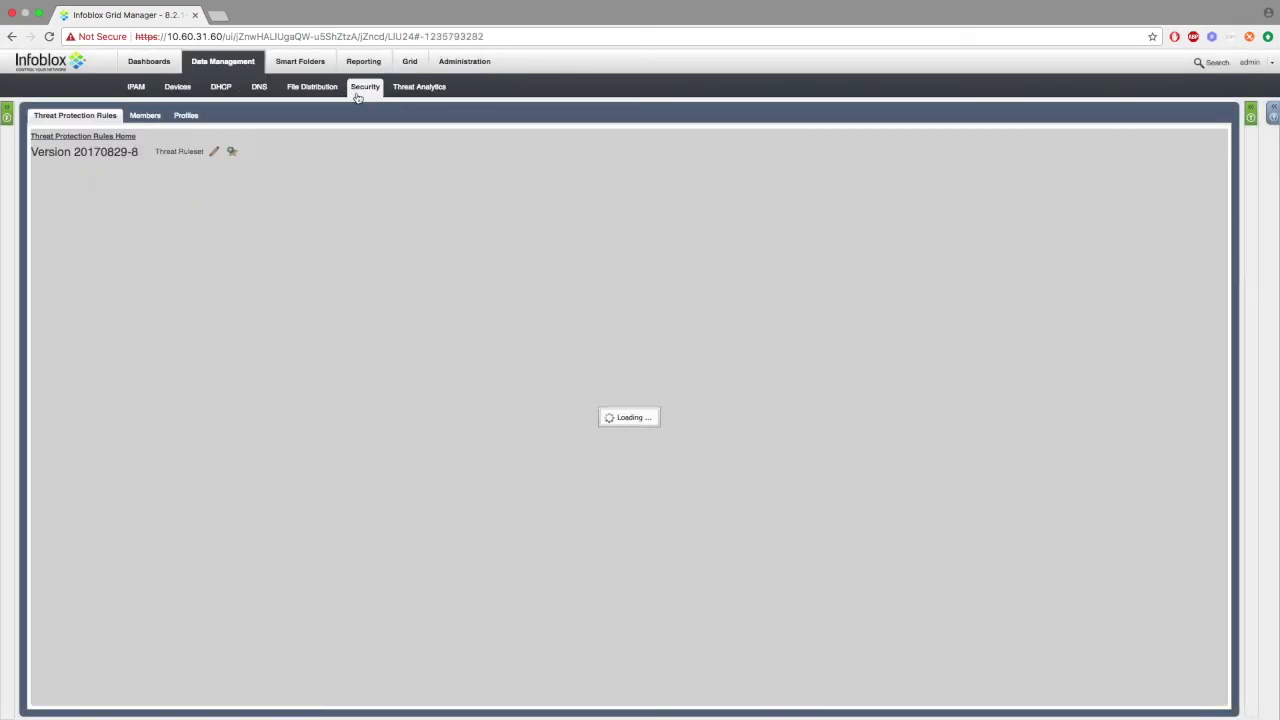
{"action": "left_click", "coordinate": [48, 298]}
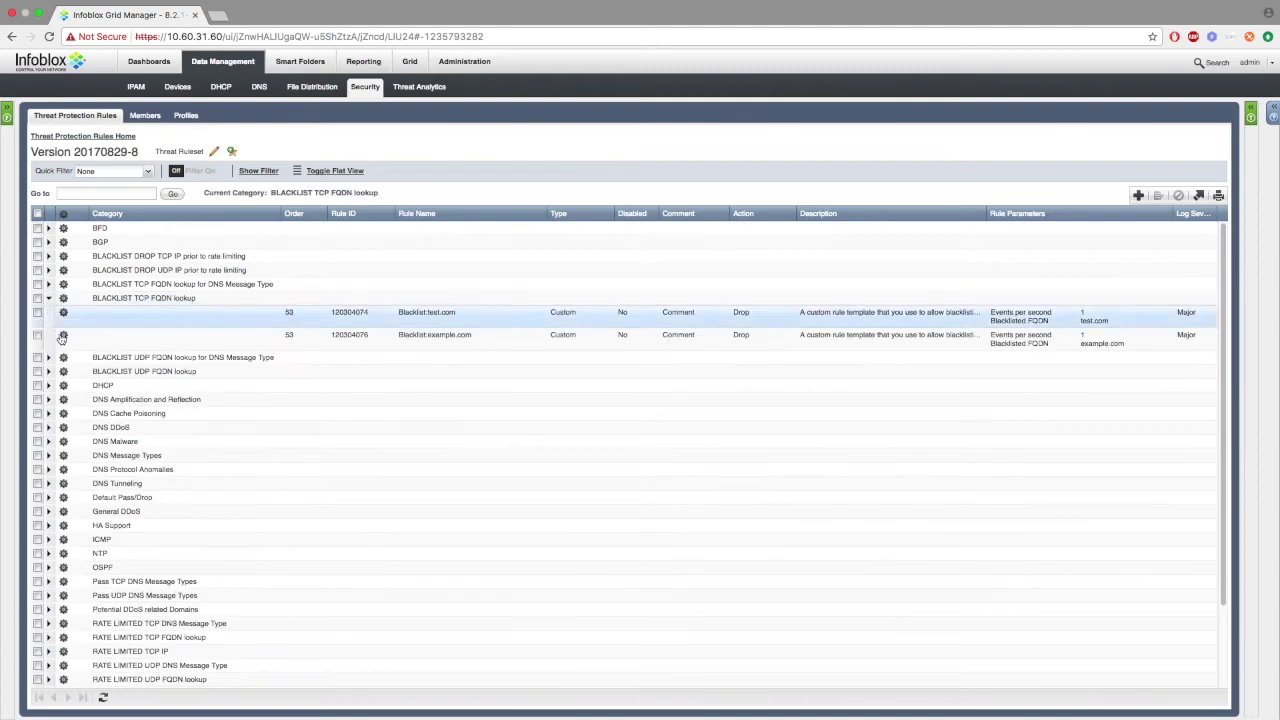
{"action": "left_click", "coordinate": [48, 371]}
{"action": "left_click", "coordinate": [38, 408]}
{"action": "left_click", "coordinate": [37, 385]}
{"action": "left_click", "coordinate": [37, 334]}
{"action": "left_click", "coordinate": [37, 312]}
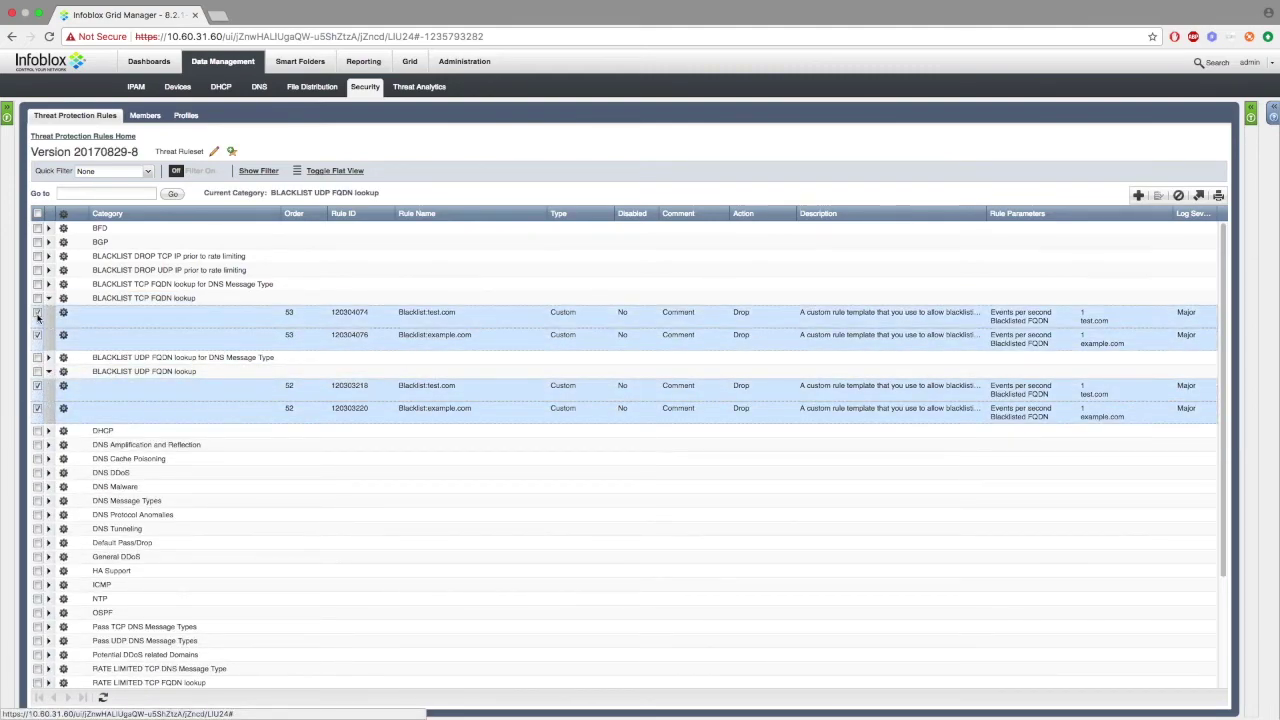
Delete the four Blacklist rules, publish the change, and refresh the local.rpz list.
{"action": "left_click", "coordinate": [1178, 195]}
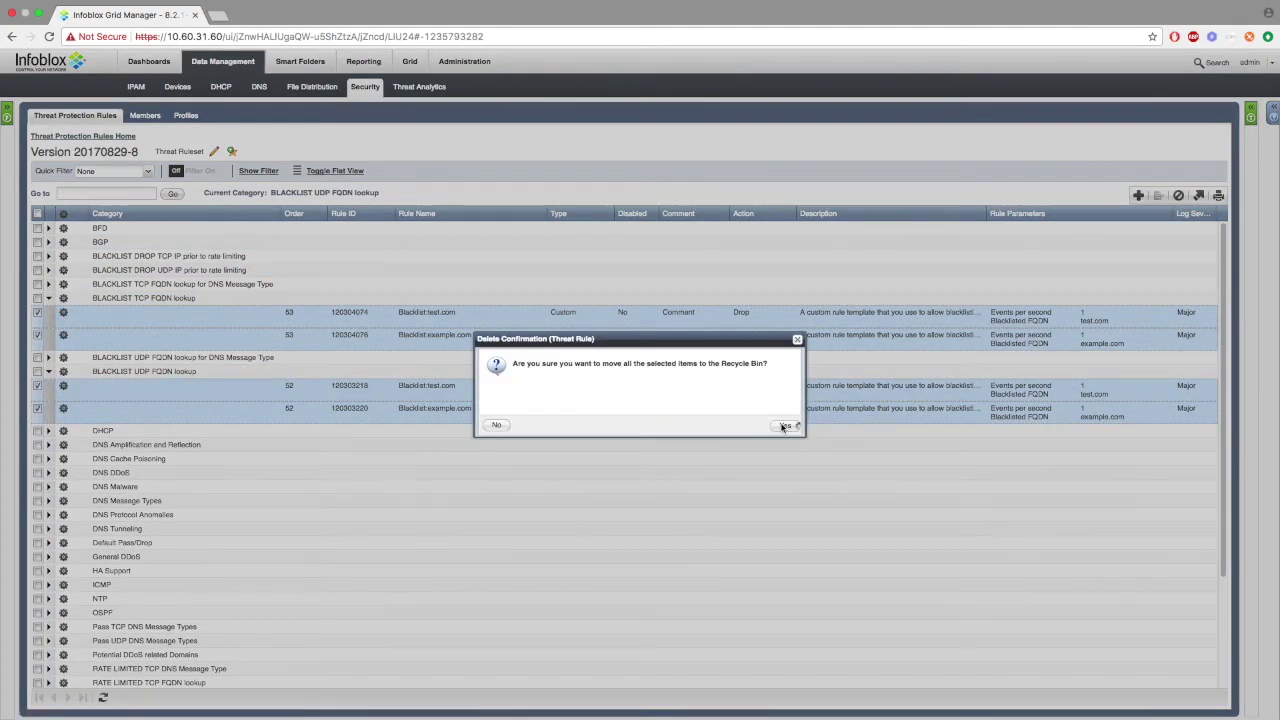
{"action": "left_click", "coordinate": [786, 426]}
{"action": "left_click", "coordinate": [46, 59]}
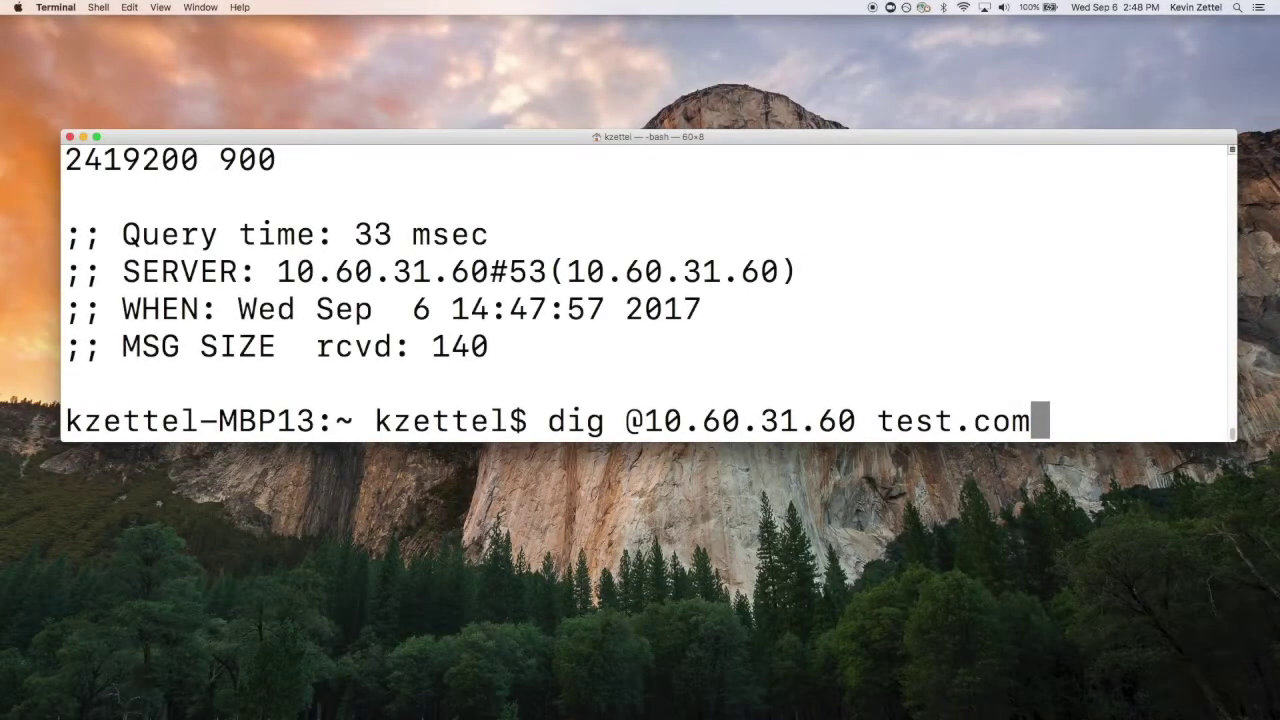
{"action": "key", "text": "Up"}
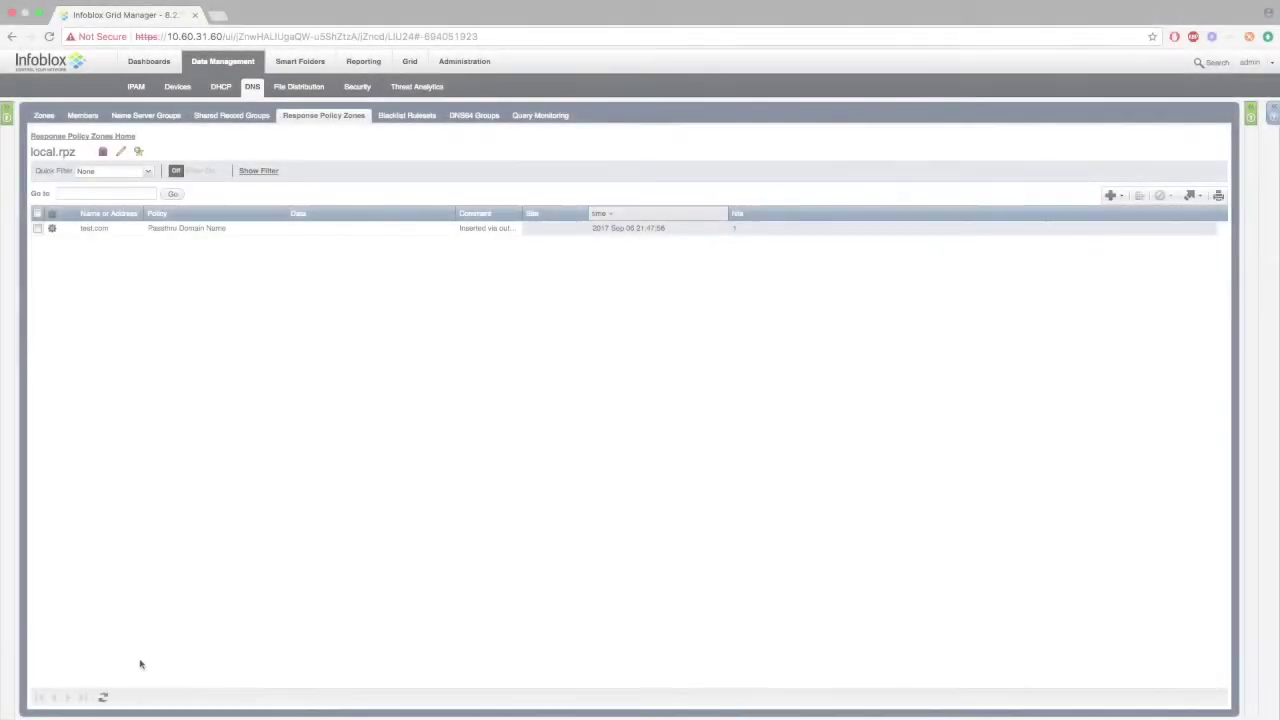
{"action": "left_click", "coordinate": [103, 697]}
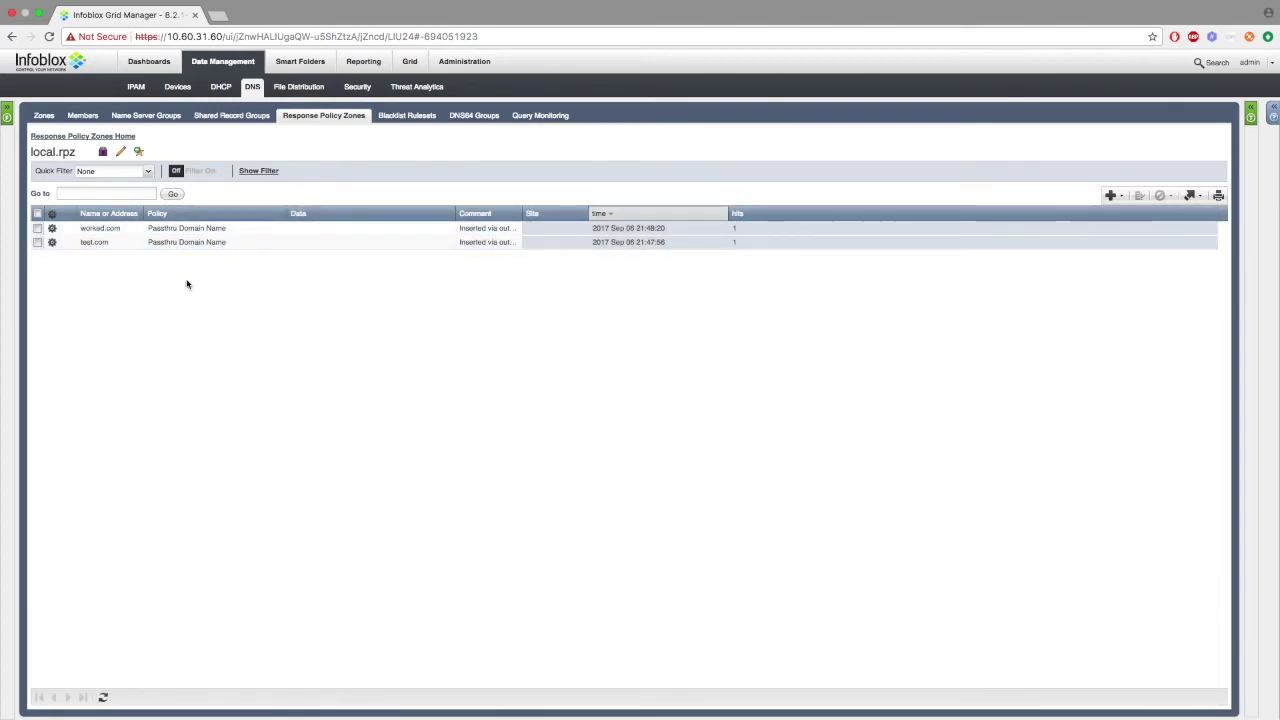
Show Threat Protection Rules under Security to check which blacklist rules remain.
{"action": "left_click", "coordinate": [358, 86]}
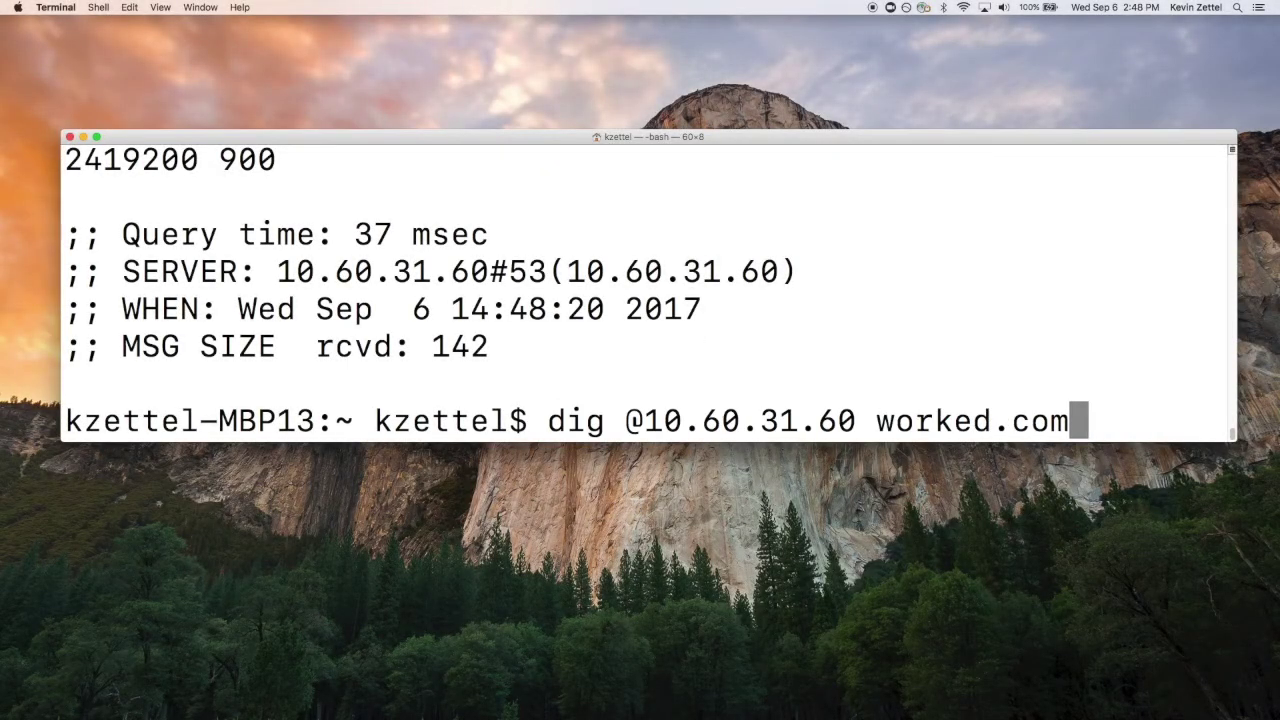
{"action": "key", "text": "Return"}
{"action": "key", "text": "Up"}
{"action": "key", "text": "Return"}
{"action": "key", "text": "Up"}
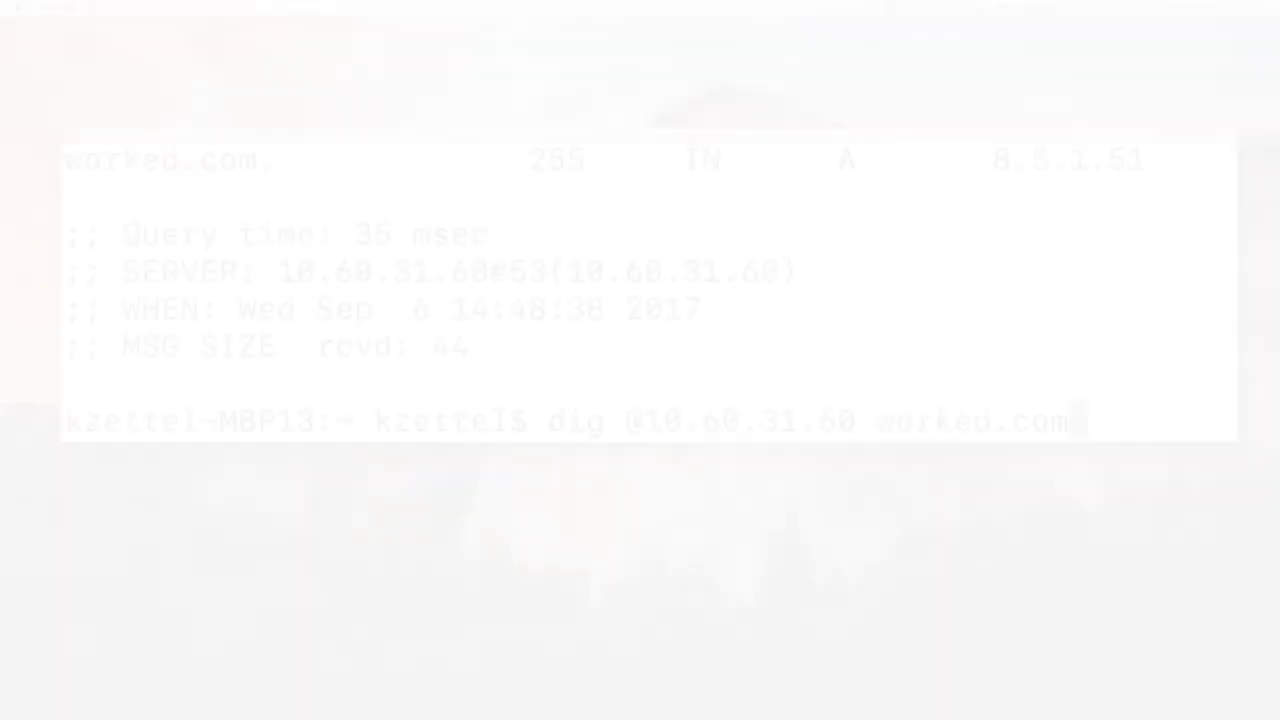
{"action": "key", "text": "Up"}
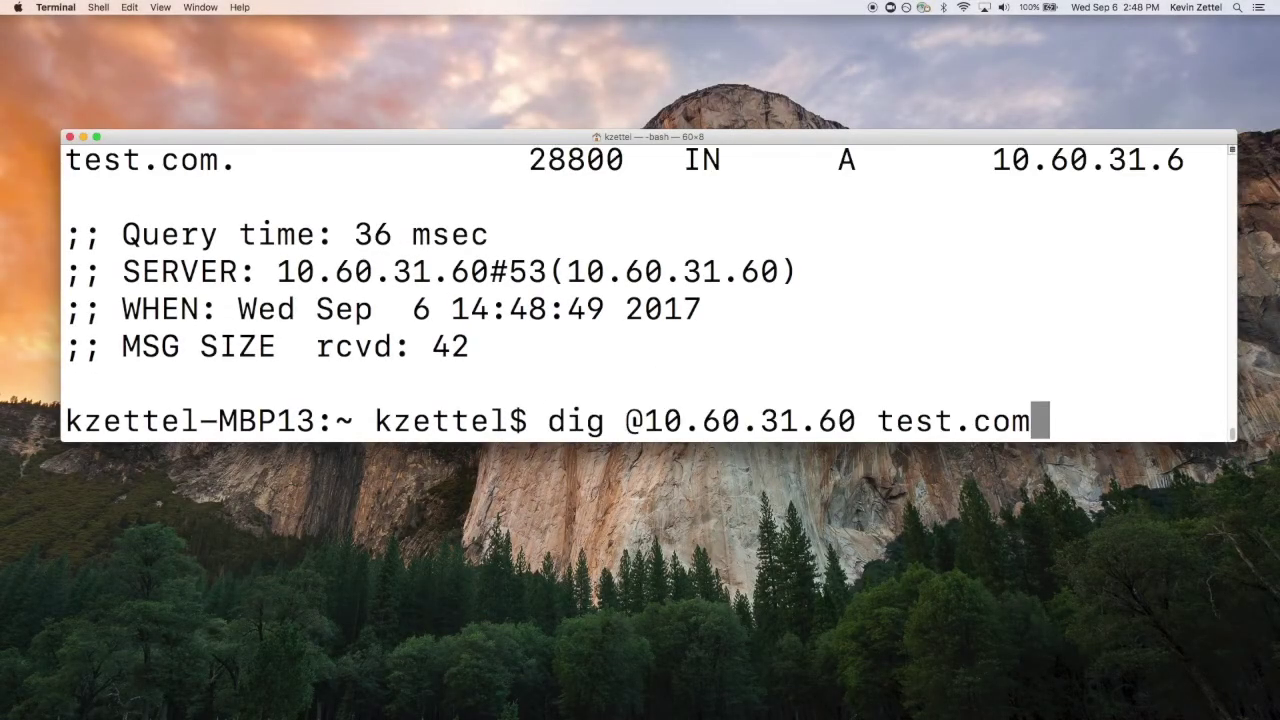
{"action": "key", "text": "Return"}
{"action": "key", "text": "Up"}
{"action": "key", "text": "Return"}
{"action": "key", "text": "Up"}
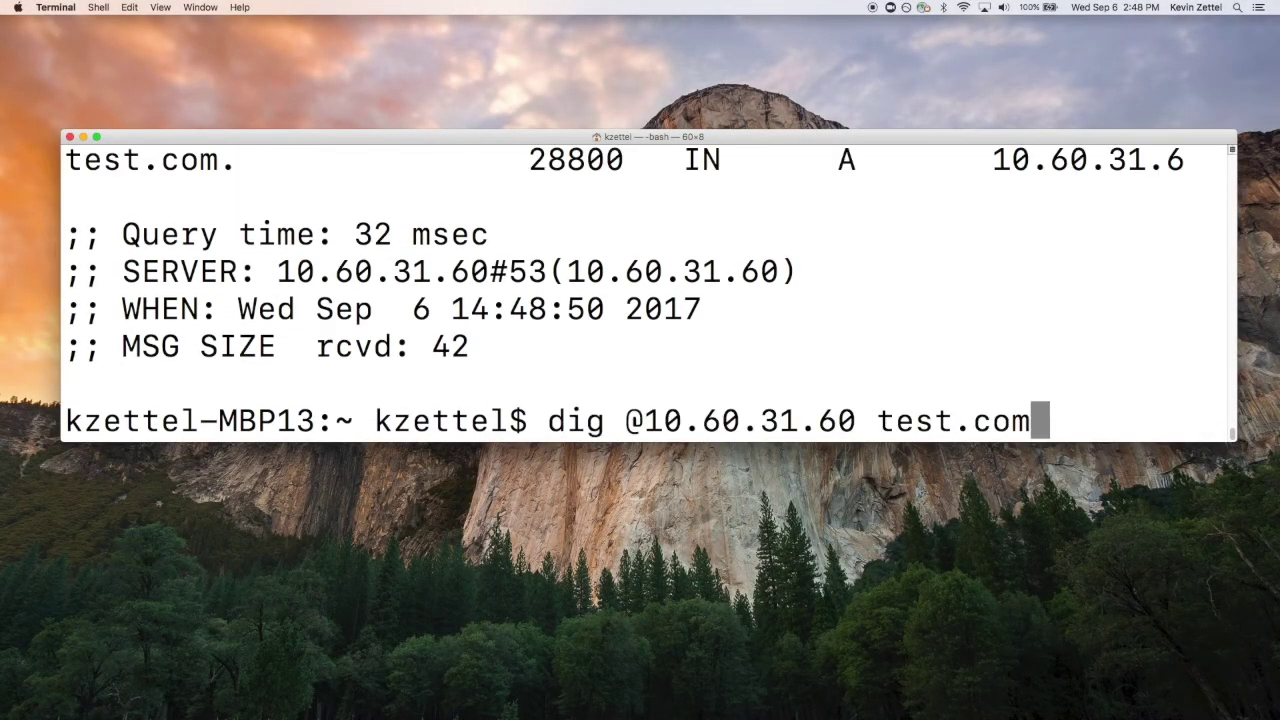
{"action": "key", "text": "Return"}
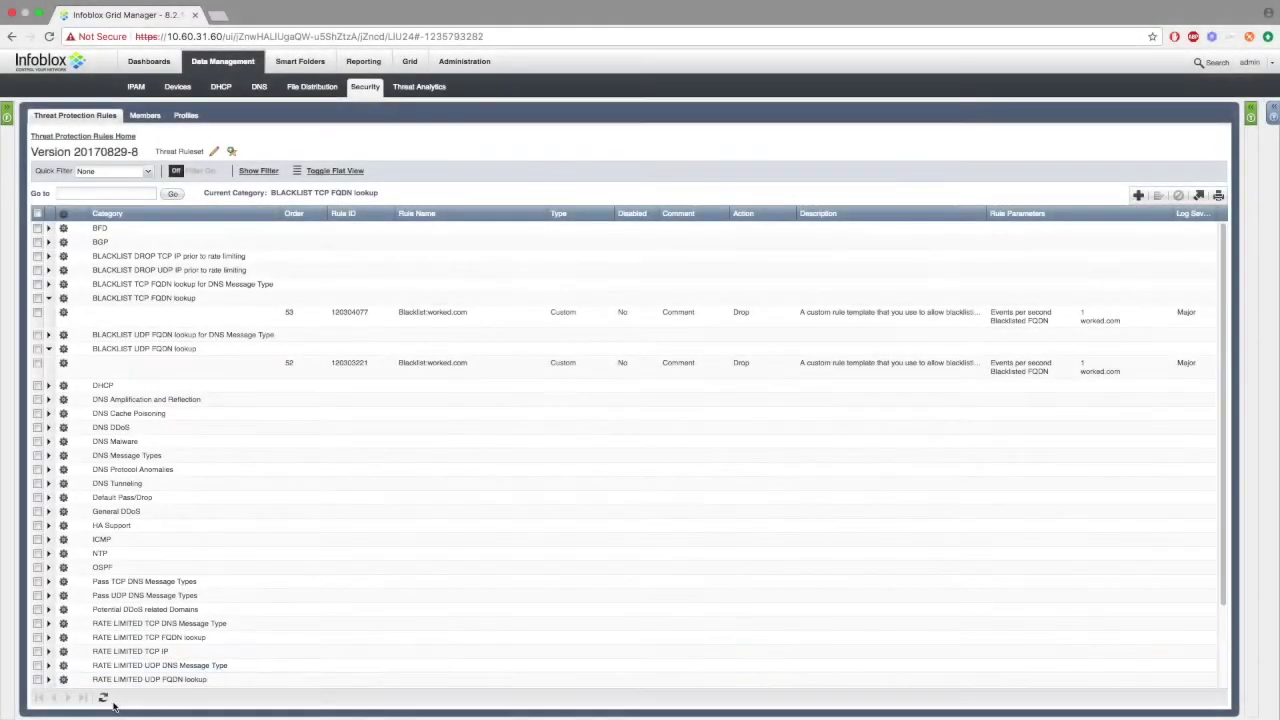
Refresh the Threat Protection Rules and open local.rpz, now listing only the test.com Passthru entry.
{"action": "left_click", "coordinate": [104, 698]}
{"action": "left_click", "coordinate": [259, 88]}
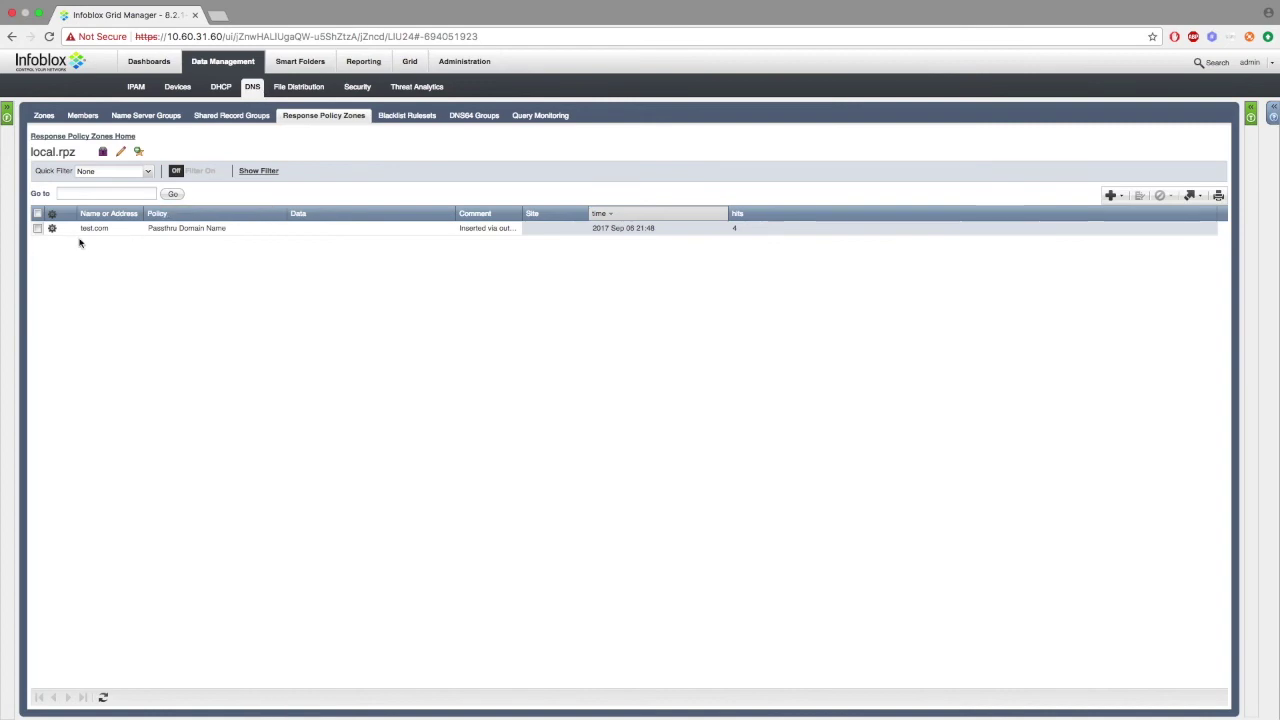